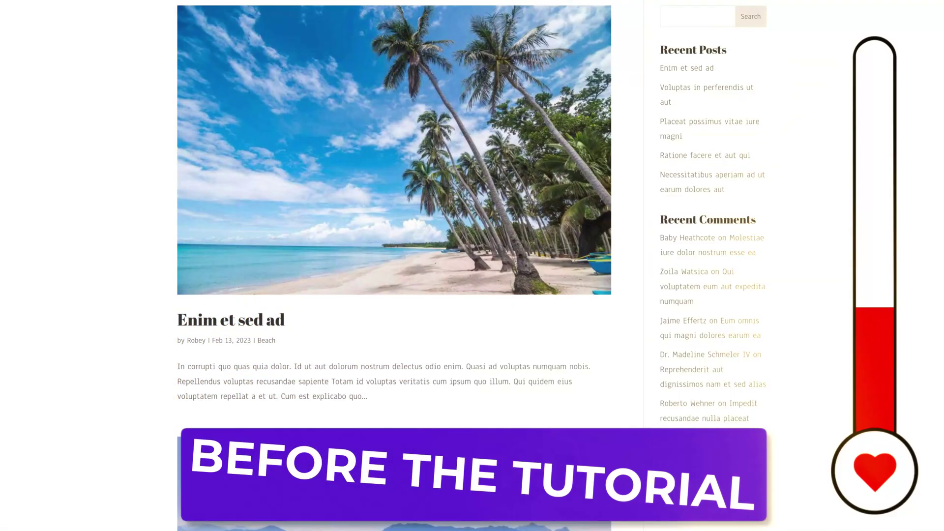
Scroll down the single post page for 'Eaque et est fugit eos accusantium assumenda'
{"action": "scroll", "coordinate": [394, 265], "scroll_direction": "down", "scroll_amount": 4}
{"action": "scroll", "coordinate": [393, 265], "scroll_direction": "down", "scroll_amount": 12}
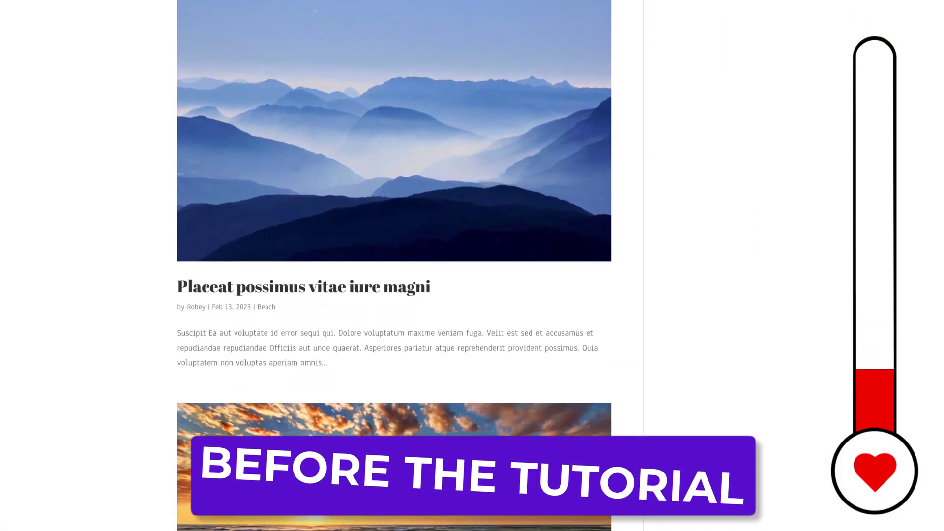
{"action": "scroll", "coordinate": [394, 266], "scroll_direction": "down", "scroll_amount": 9}
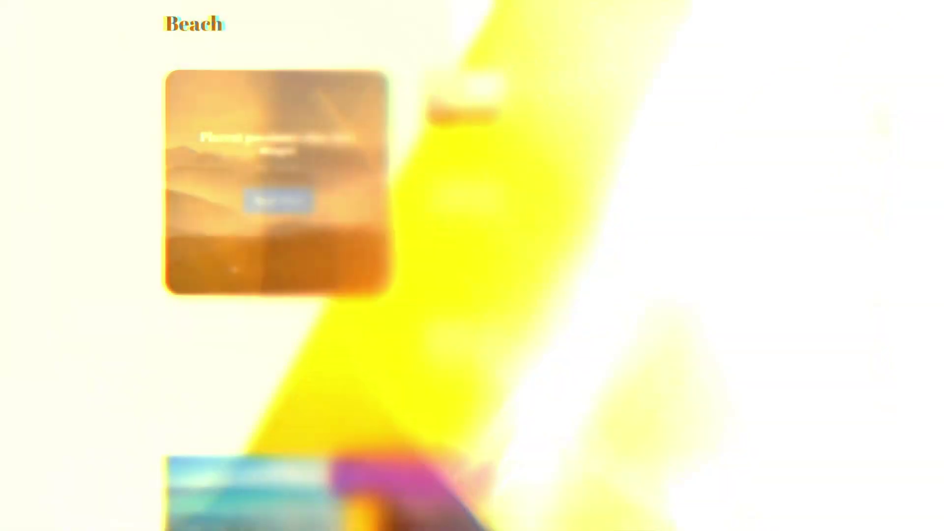
{"action": "scroll", "coordinate": [472, 266], "scroll_direction": "down", "scroll_amount": 4}
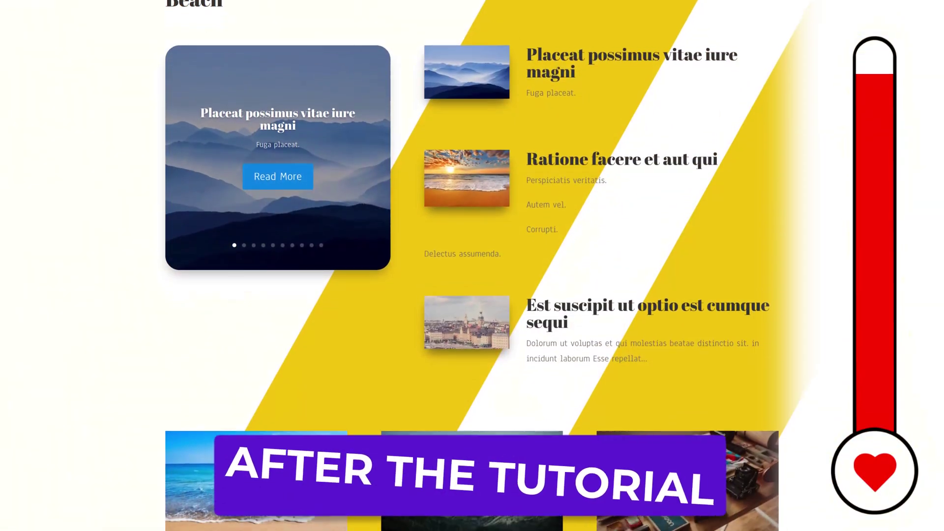
{"action": "scroll", "coordinate": [472, 265], "scroll_direction": "down", "scroll_amount": 9}
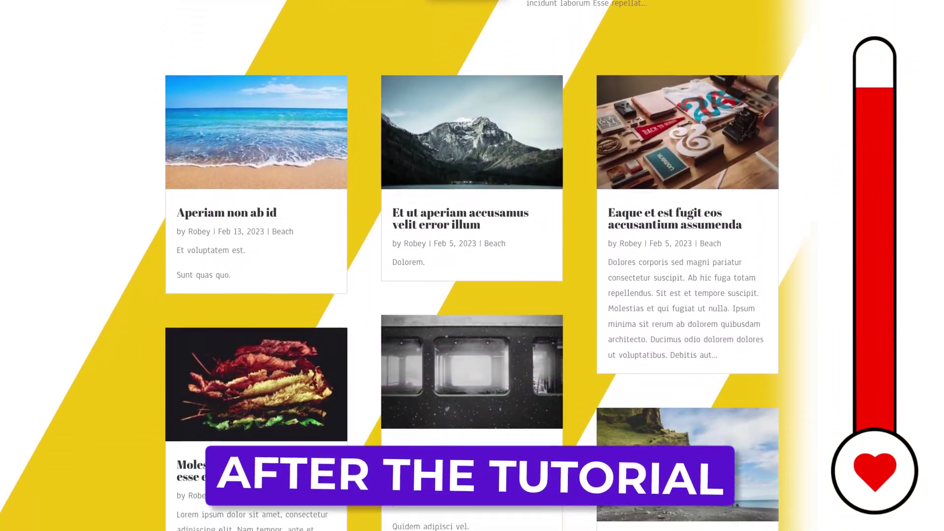
{"action": "scroll", "coordinate": [472, 266], "scroll_direction": "down", "scroll_amount": 1}
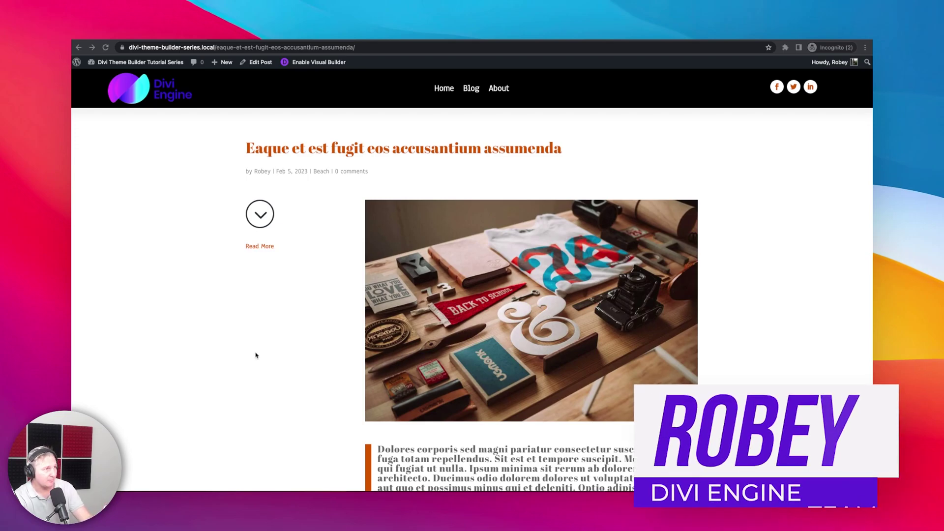
Scroll up and down the single post page to review its title, meta line, image and body
{"action": "scroll", "coordinate": [301, 319], "scroll_direction": "down", "scroll_amount": 20}
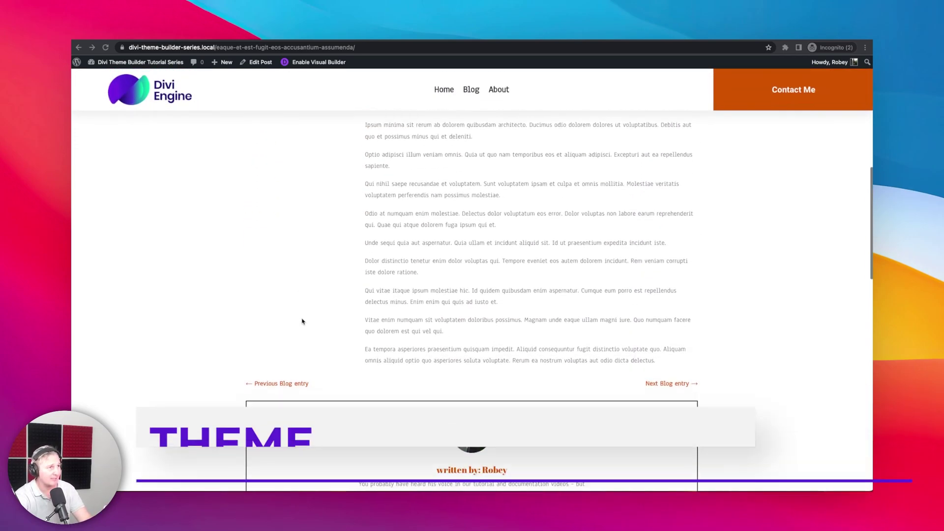
{"action": "scroll", "coordinate": [302, 321], "scroll_direction": "up", "scroll_amount": 20}
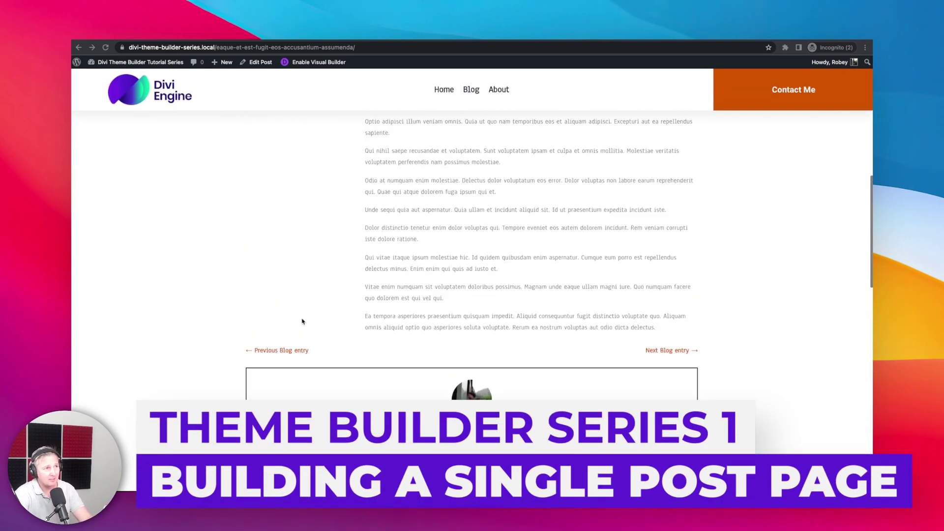
{"action": "scroll", "coordinate": [302, 321], "scroll_direction": "down", "scroll_amount": 10}
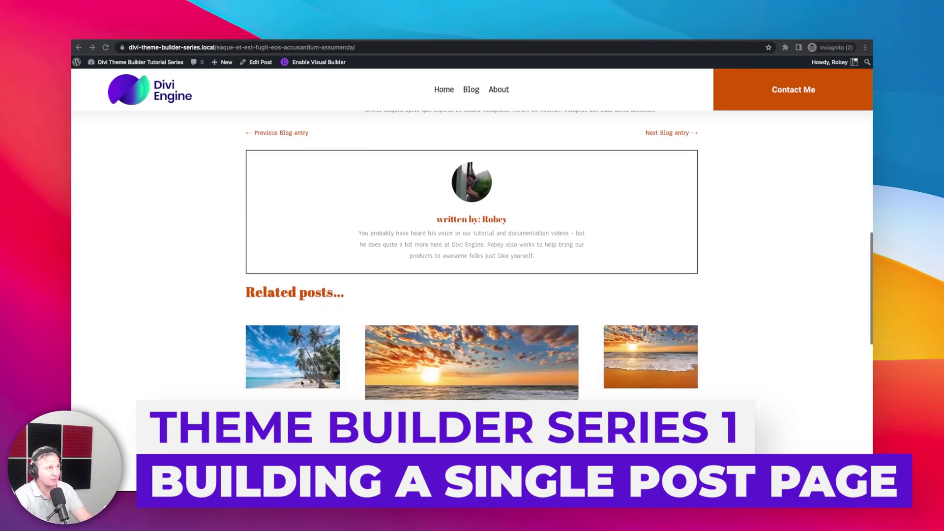
{"action": "scroll", "coordinate": [352, 370], "scroll_direction": "down", "scroll_amount": 5}
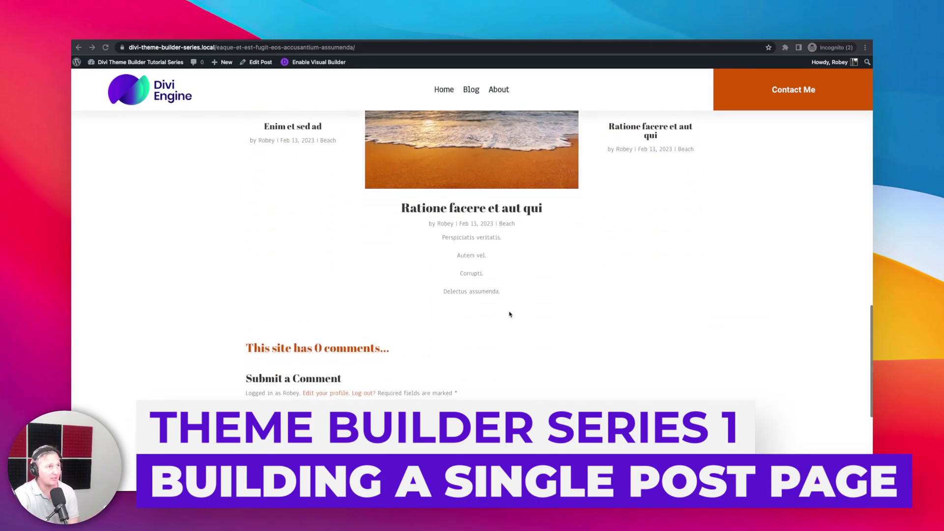
{"action": "scroll", "coordinate": [509, 311], "scroll_direction": "up", "scroll_amount": 10}
{"action": "scroll", "coordinate": [509, 313], "scroll_direction": "up", "scroll_amount": 15}
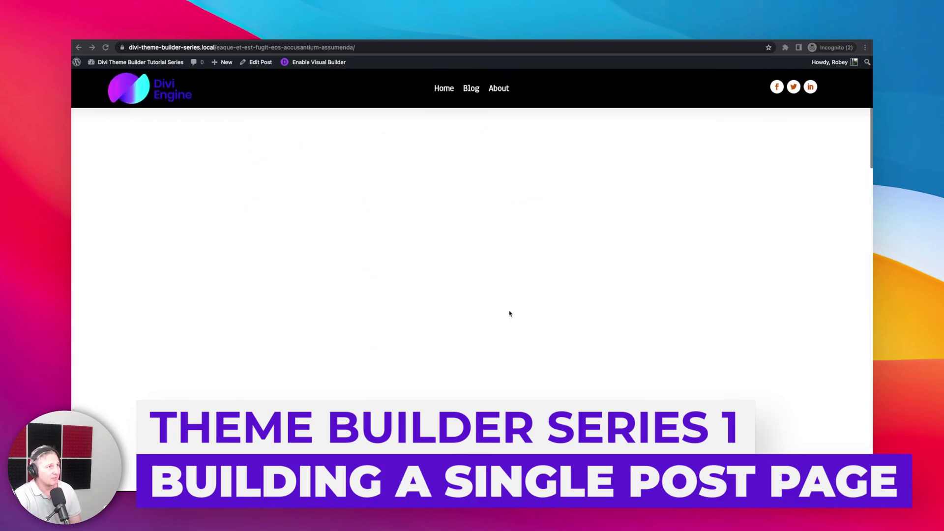
{"action": "scroll", "coordinate": [509, 313], "scroll_direction": "down", "scroll_amount": 20}
{"action": "scroll", "coordinate": [509, 313], "scroll_direction": "up", "scroll_amount": 15}
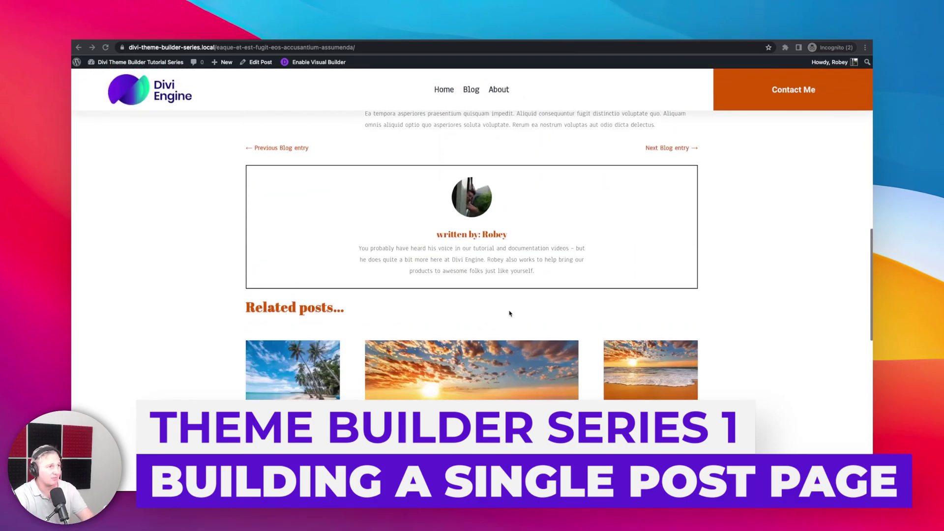
{"action": "scroll", "coordinate": [510, 313], "scroll_direction": "up", "scroll_amount": 1}
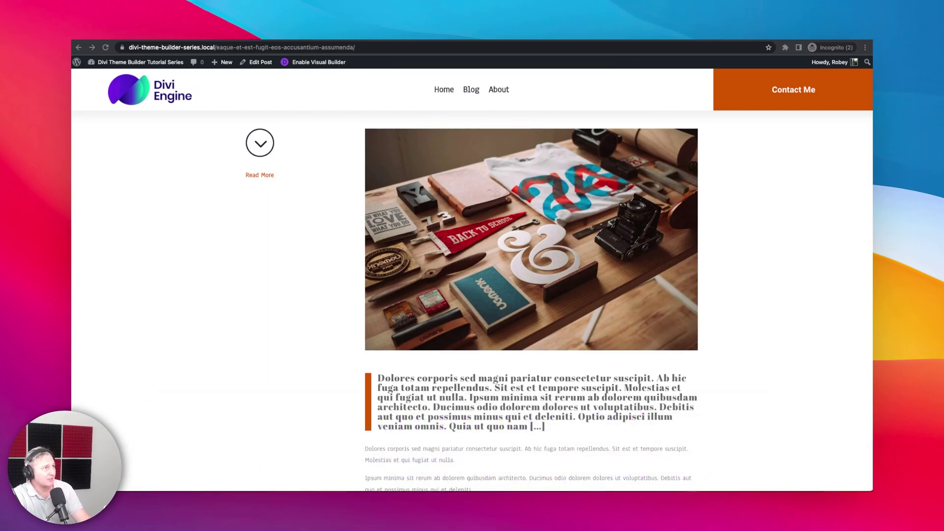
{"action": "scroll", "coordinate": [339, 343], "scroll_direction": "up", "scroll_amount": 3}
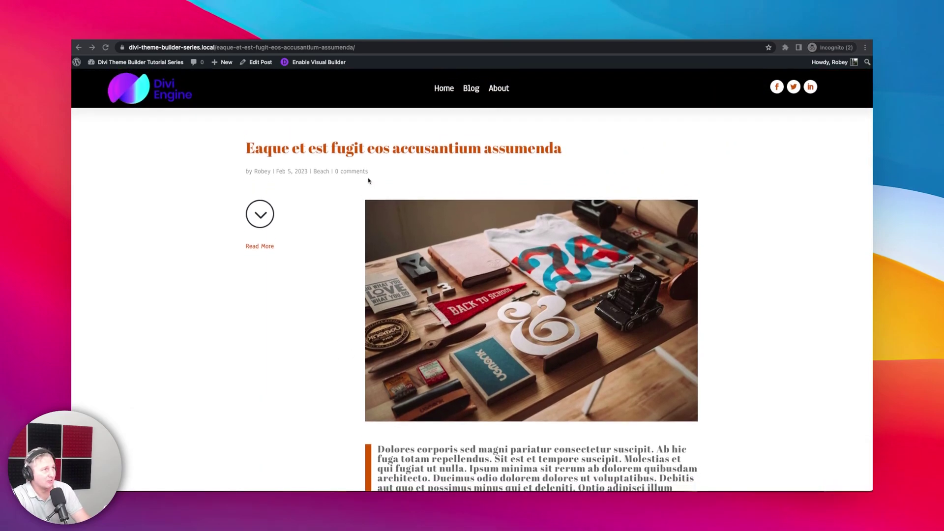
Open the Beach category archive, look over its plain listing, then head to the admin area
{"action": "left_click", "coordinate": [321, 172]}
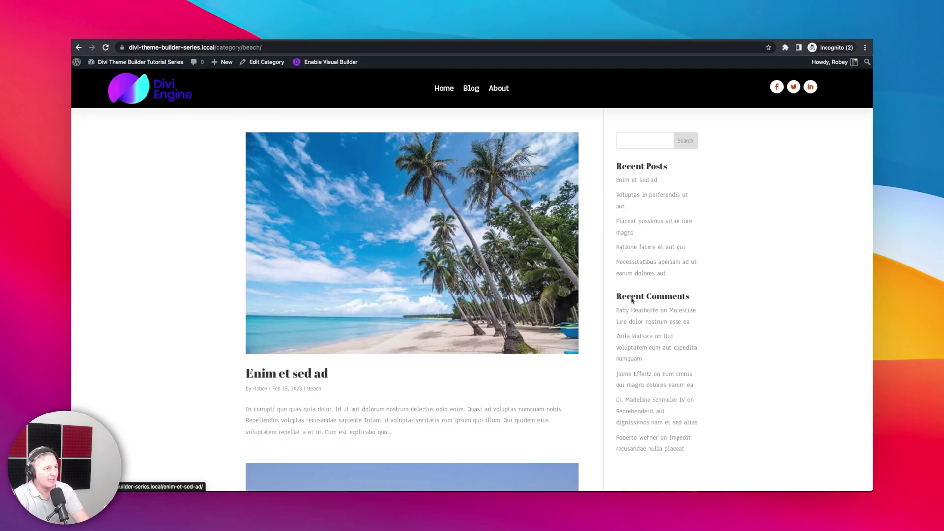
{"action": "scroll", "coordinate": [382, 422], "scroll_direction": "down", "scroll_amount": 15}
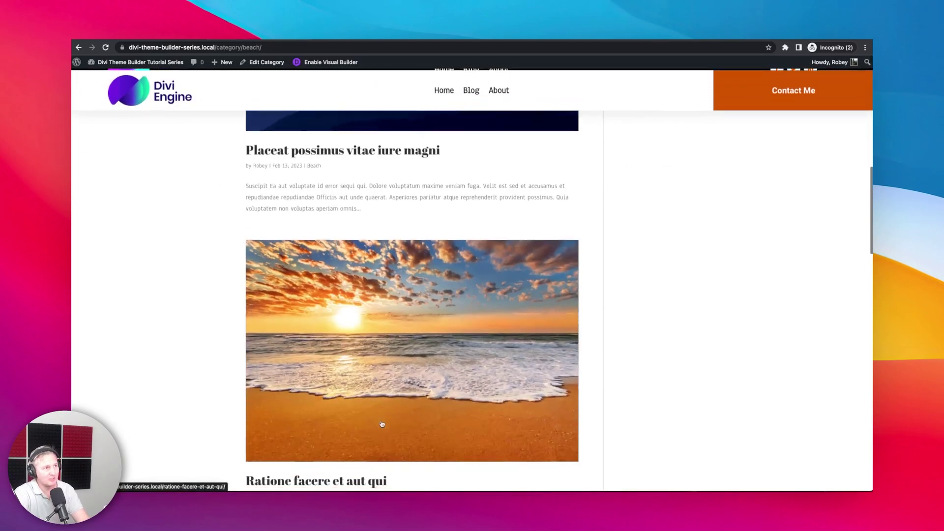
{"action": "scroll", "coordinate": [382, 423], "scroll_direction": "down", "scroll_amount": 20}
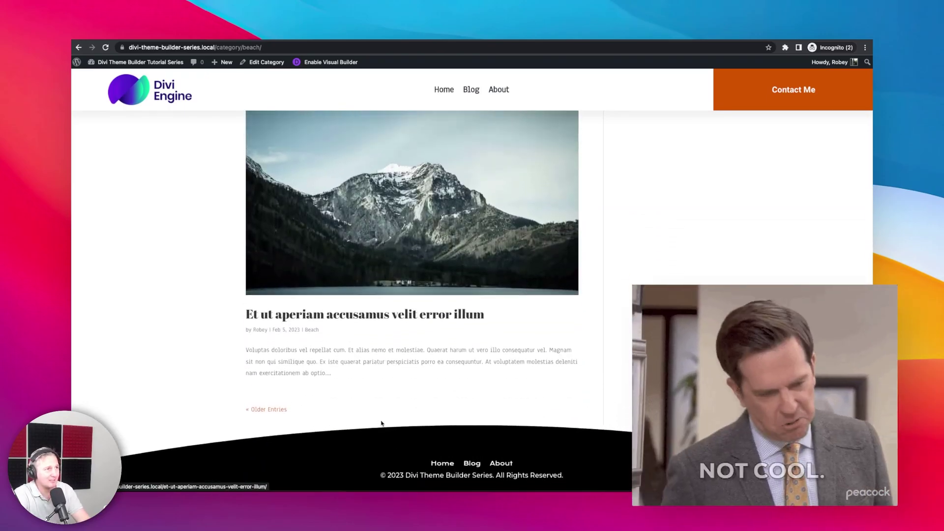
{"action": "scroll", "coordinate": [381, 423], "scroll_direction": "up", "scroll_amount": 20}
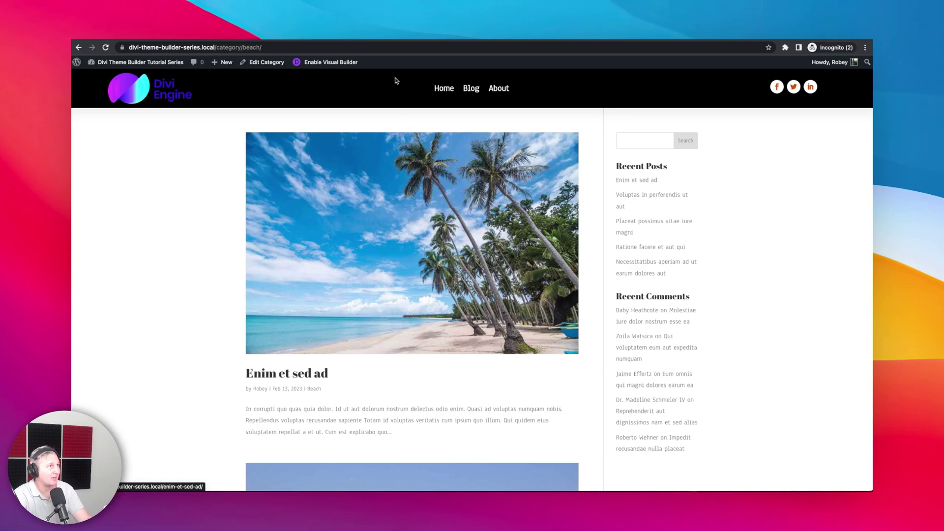
{"action": "left_click", "coordinate": [310, 264]}
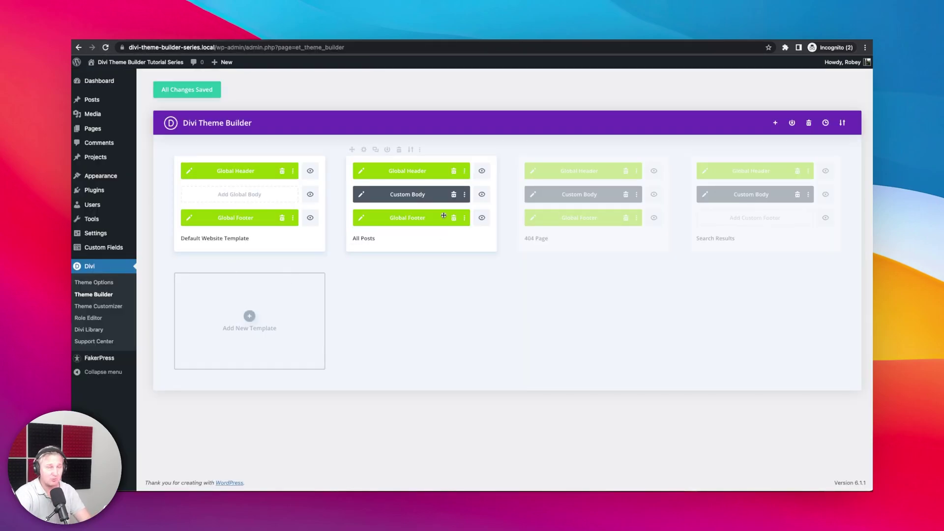
Build a new template from scratch assigned to All Category Pages
{"action": "left_click", "coordinate": [248, 317]}
{"action": "left_click", "coordinate": [249, 316]}
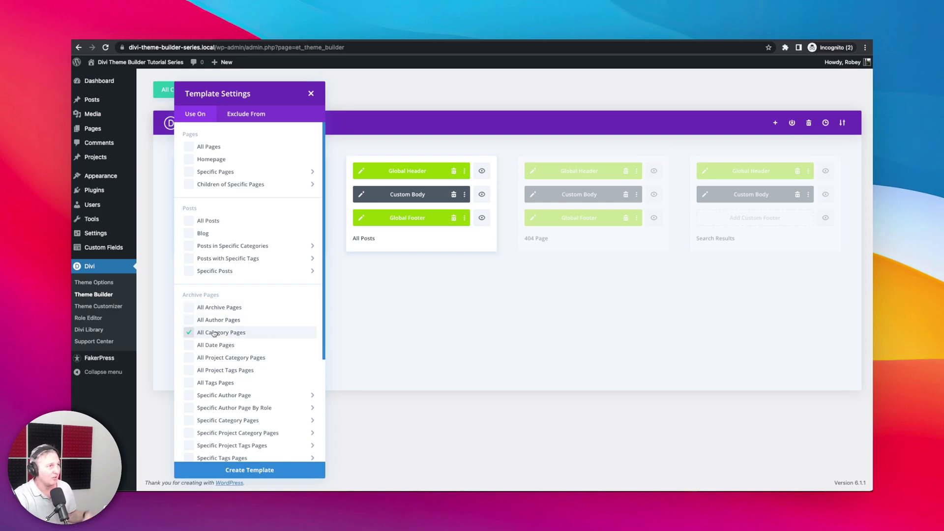
{"action": "left_click", "coordinate": [230, 471]}
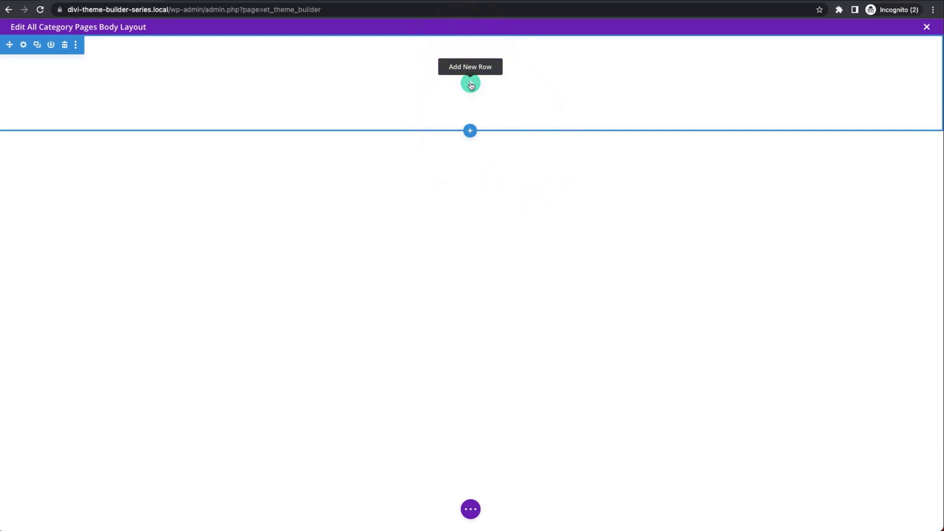
Add a single-column row containing a Text module to the empty section
{"action": "left_click", "coordinate": [471, 84]}
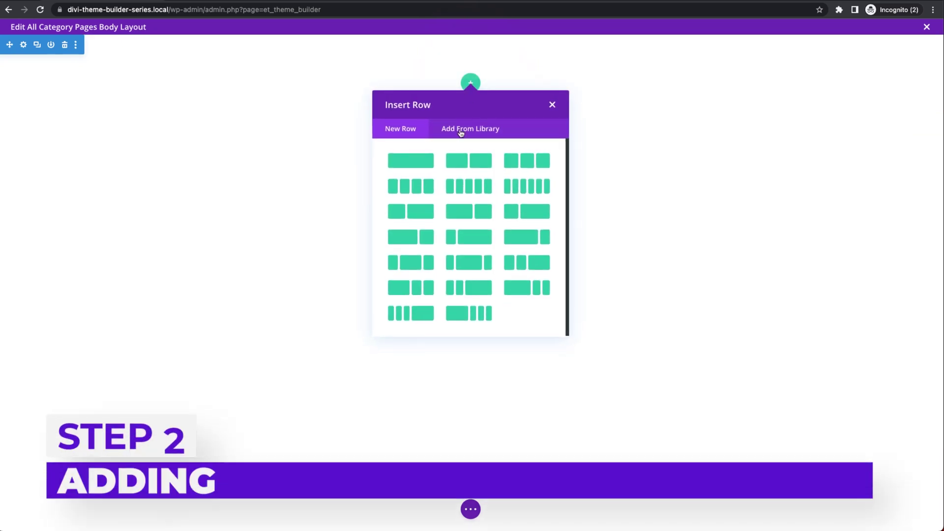
{"action": "left_click", "coordinate": [410, 165]}
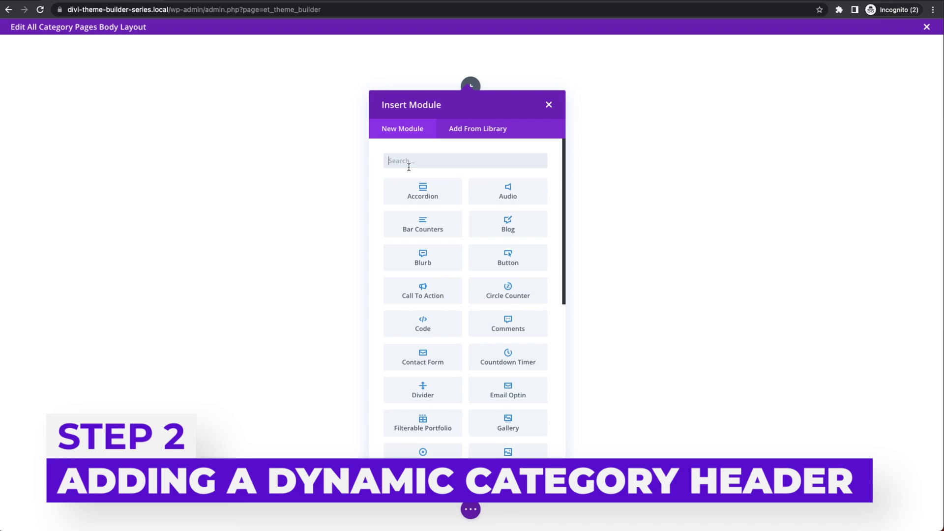
{"action": "left_click", "coordinate": [410, 164]}
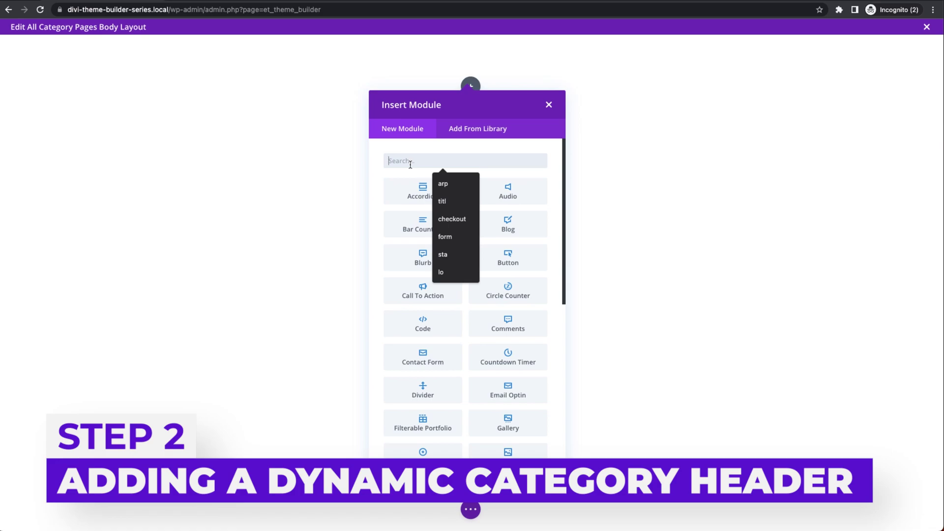
{"action": "type", "text": "text"}
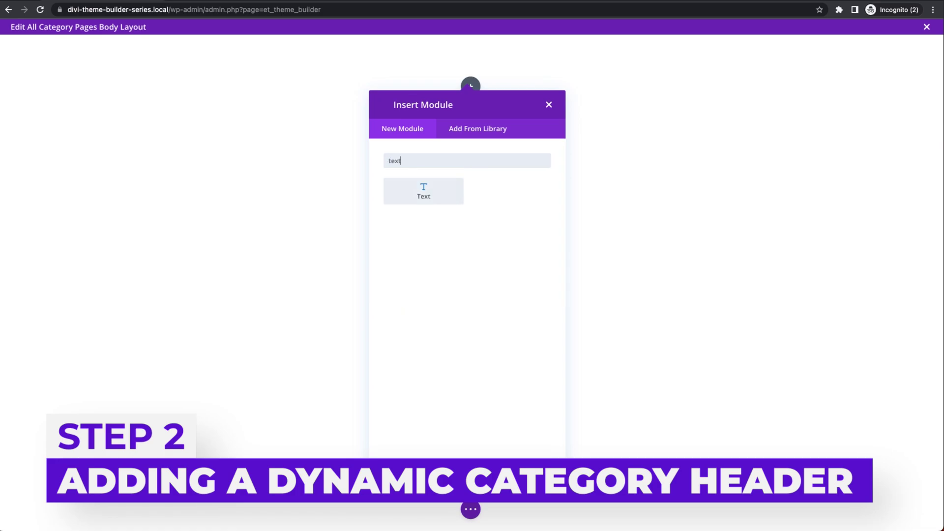
{"action": "left_click", "coordinate": [421, 201]}
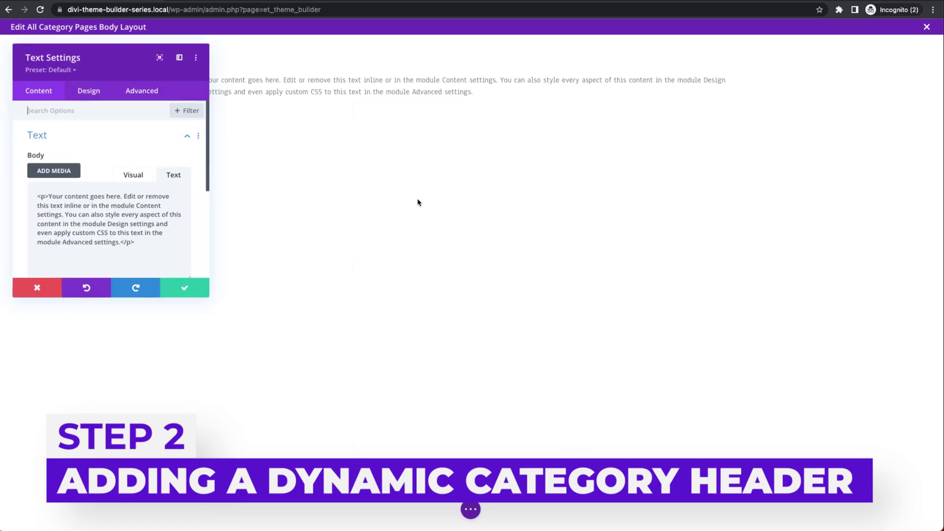
Replace the placeholder body text with dynamic Post/Archive Title content
{"action": "left_click_drag", "start_coordinate": [129, 69], "coordinate": [723, 195]}
{"action": "triple_click", "coordinate": [695, 343]}
{"action": "key", "text": "BackSpace"}
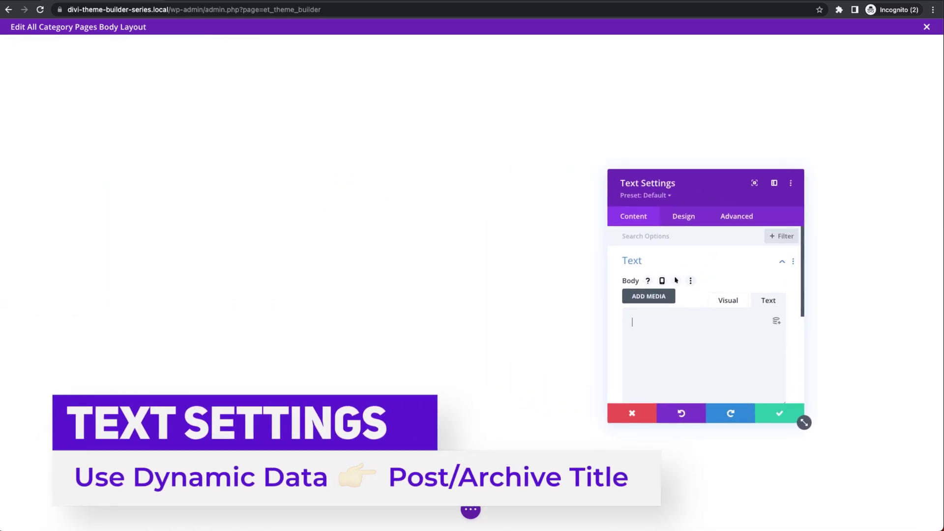
{"action": "left_click", "coordinate": [774, 325]}
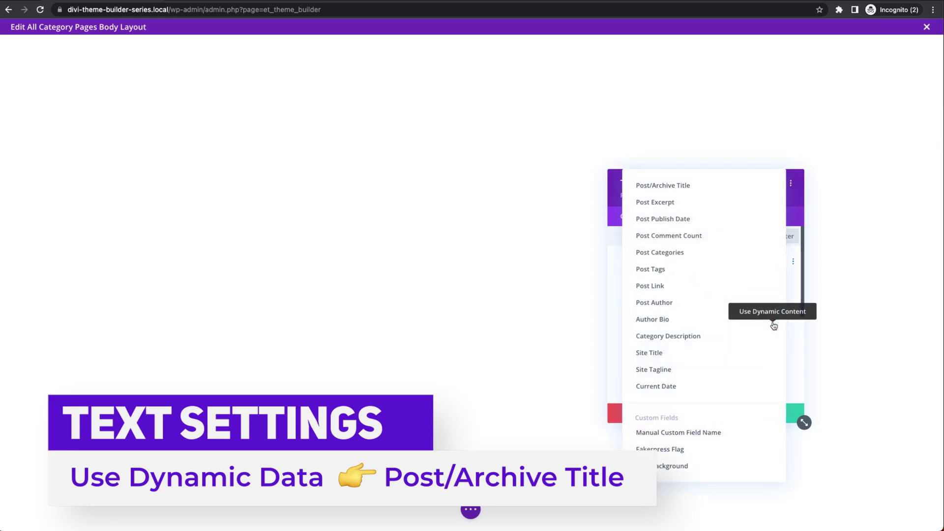
{"action": "left_click", "coordinate": [703, 191]}
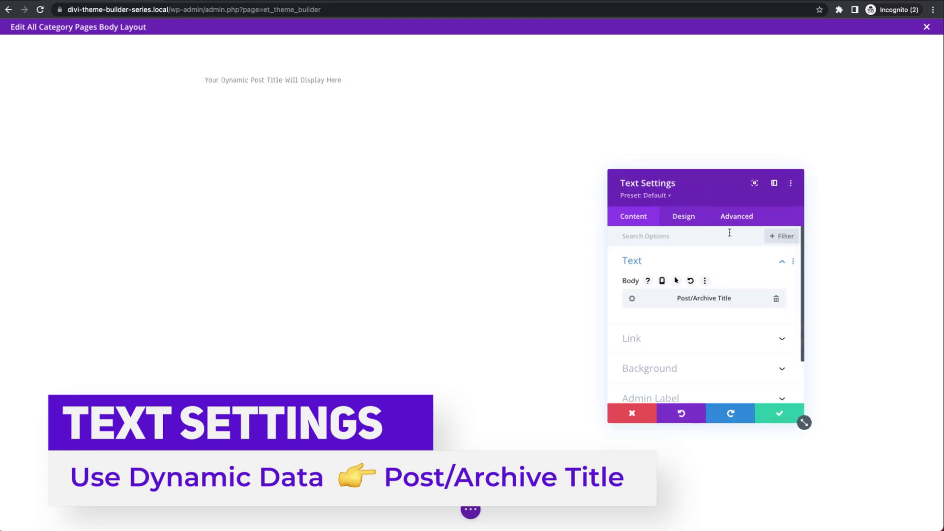
Wrap the title with <h1> before and </h1> after, check Heading Text, and save
{"action": "left_click", "coordinate": [633, 299]}
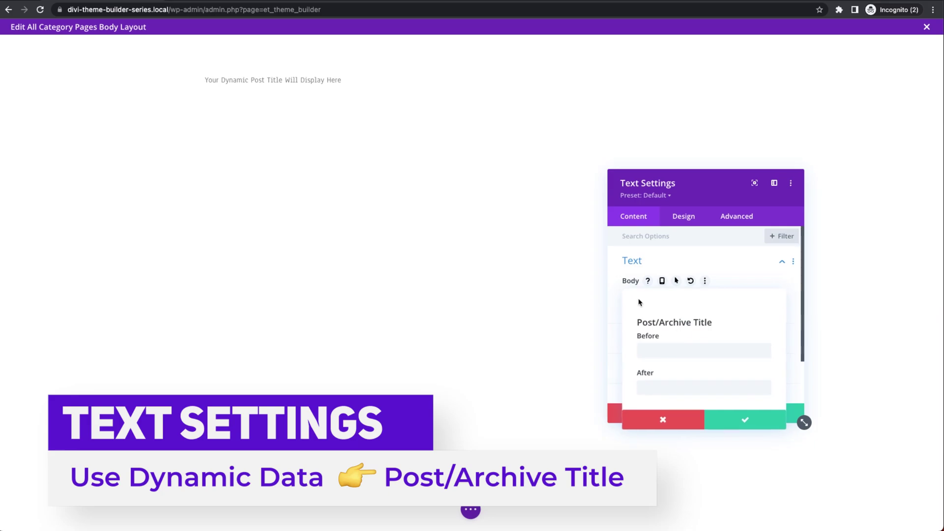
{"action": "left_click", "coordinate": [665, 346]}
{"action": "type", "text": "<h1>"}
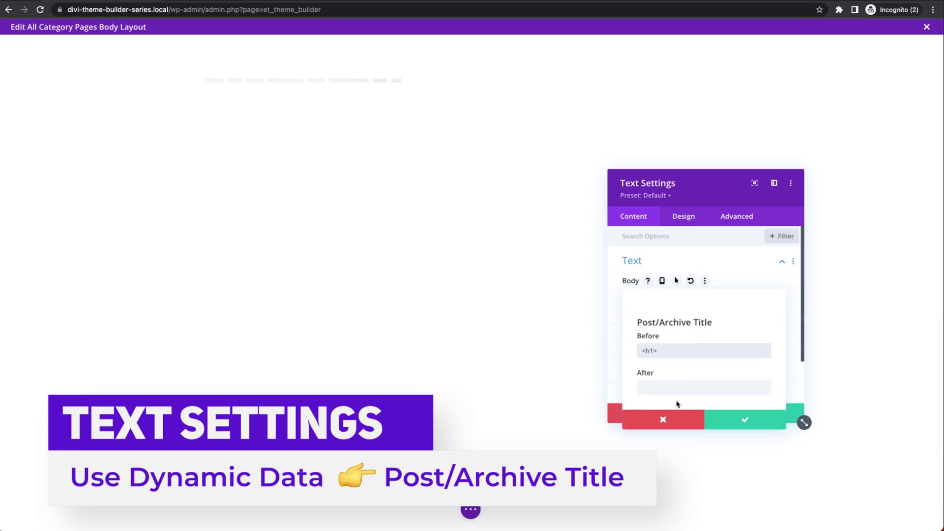
{"action": "left_click", "coordinate": [676, 389]}
{"action": "type", "text": "</h1>"}
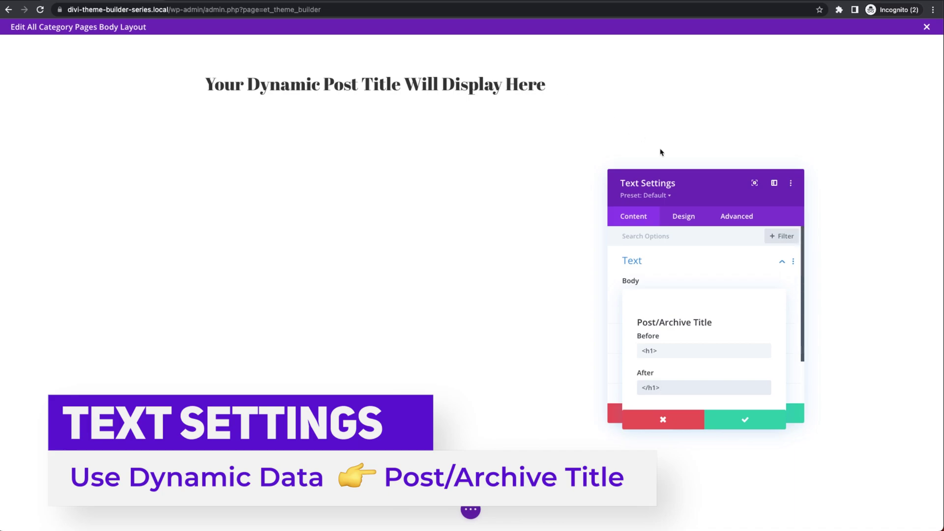
{"action": "left_click", "coordinate": [746, 422]}
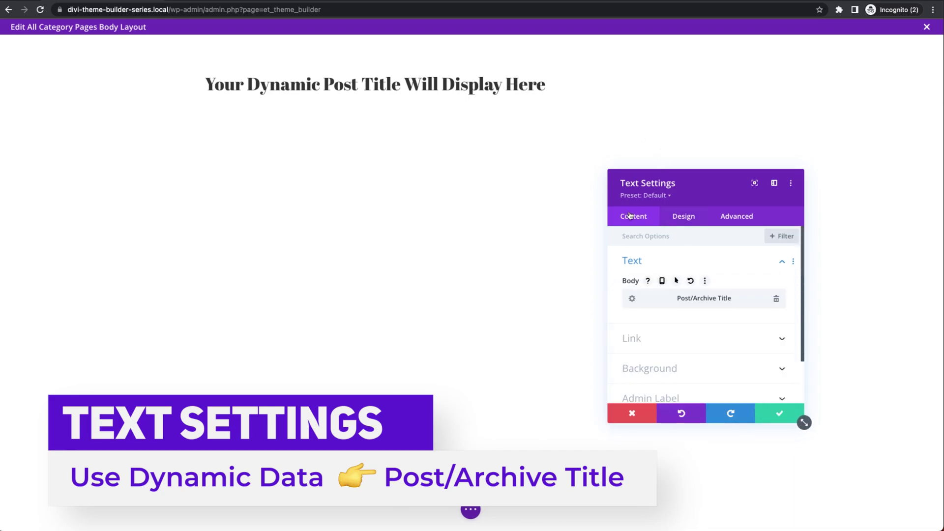
{"action": "left_click", "coordinate": [680, 216]}
{"action": "left_click", "coordinate": [692, 285]}
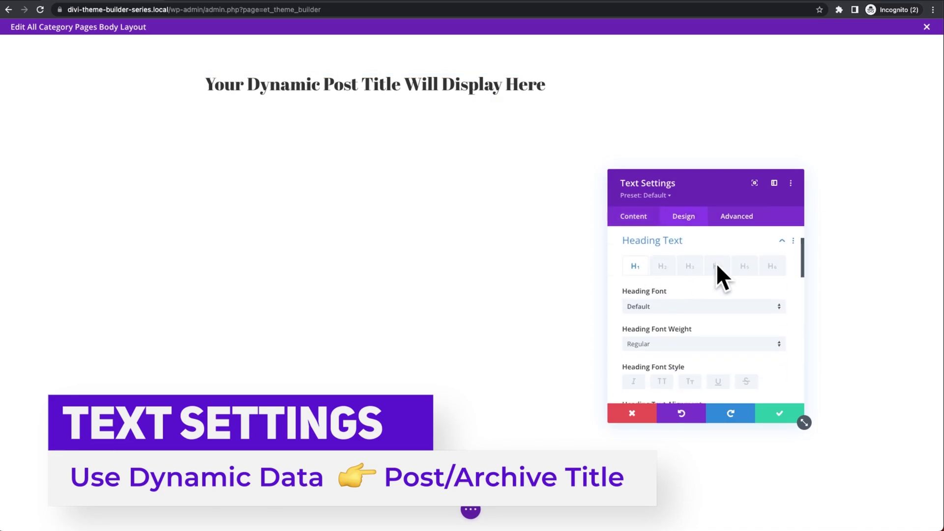
{"action": "left_click", "coordinate": [782, 413]}
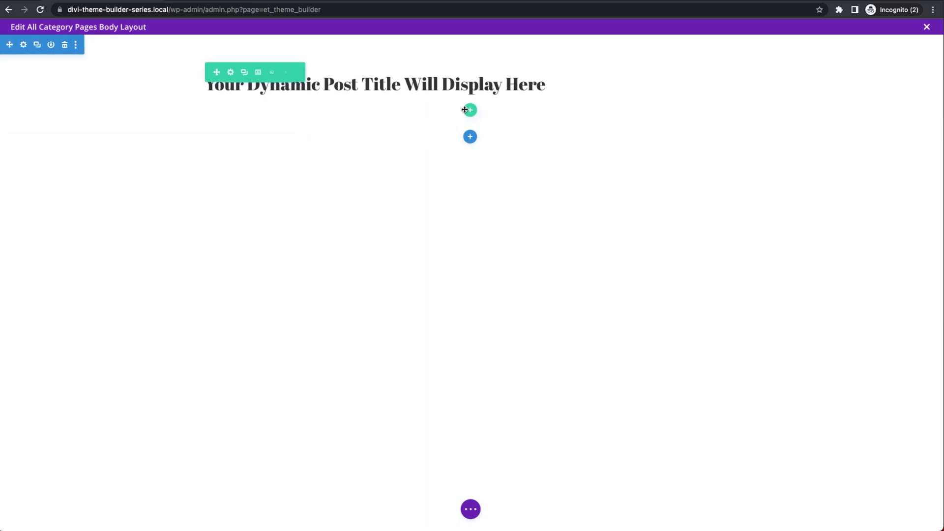
Insert a 1/3 + 2/3 row with a Post Slider in the narrow column, Posts For Current Page set to Yes
{"action": "left_click", "coordinate": [472, 108]}
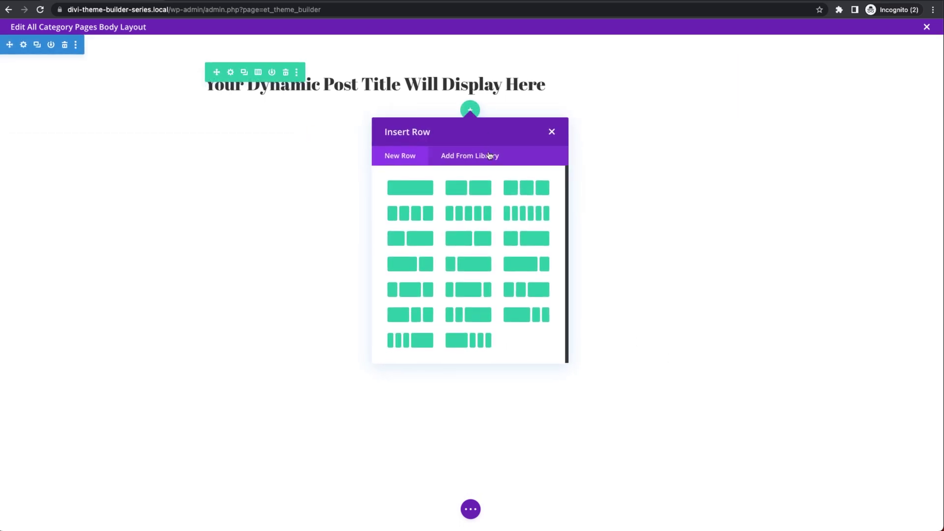
{"action": "left_click", "coordinate": [413, 239]}
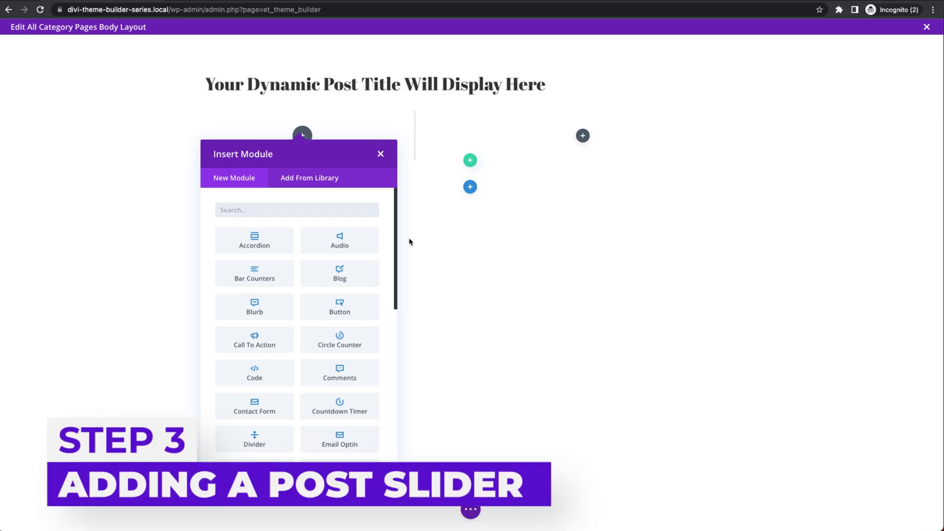
{"action": "left_click", "coordinate": [306, 208]}
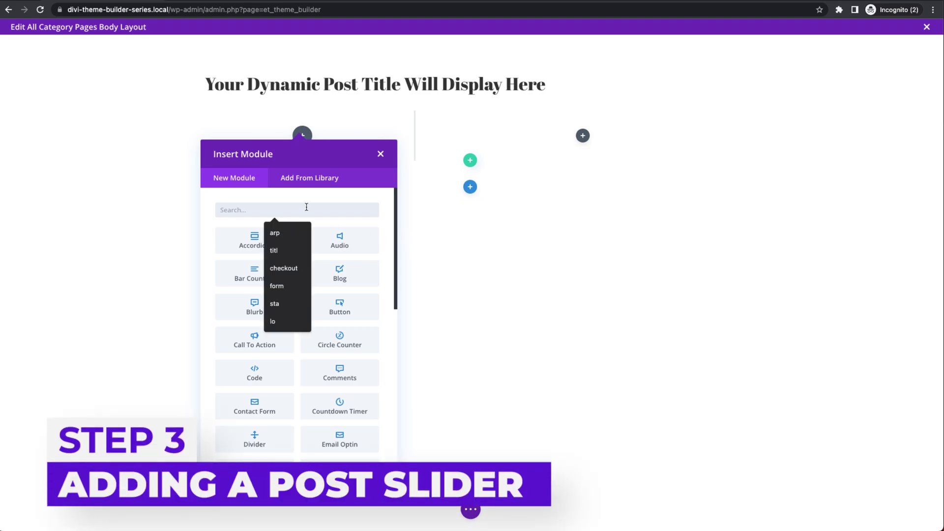
{"action": "type", "text": "post"}
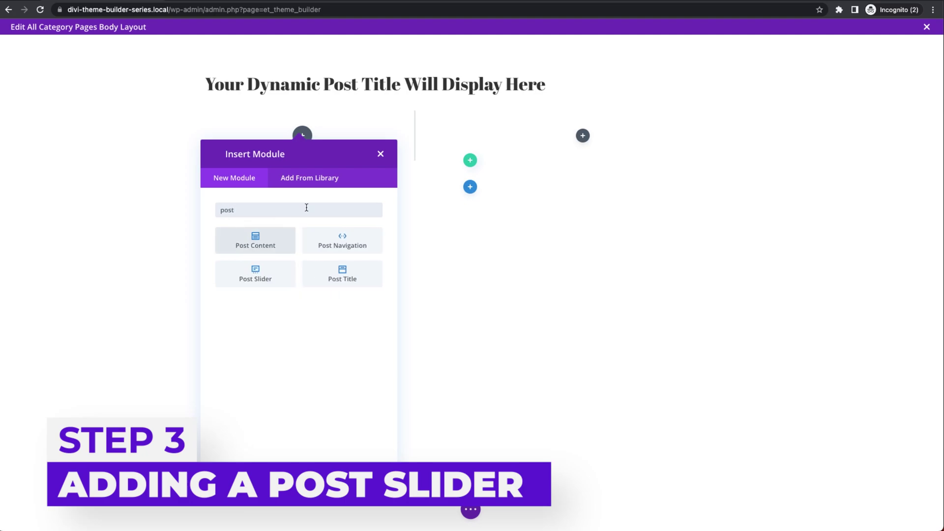
{"action": "left_click", "coordinate": [266, 280]}
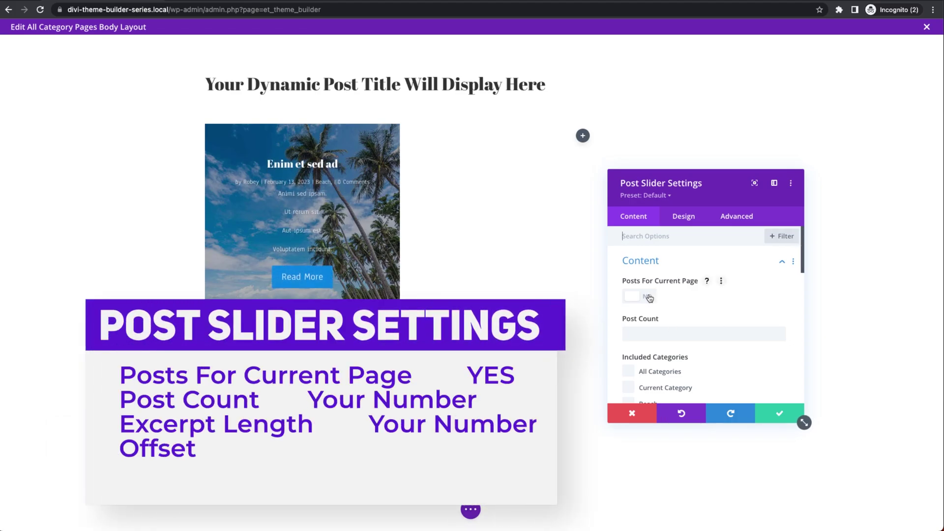
{"action": "left_click", "coordinate": [650, 298]}
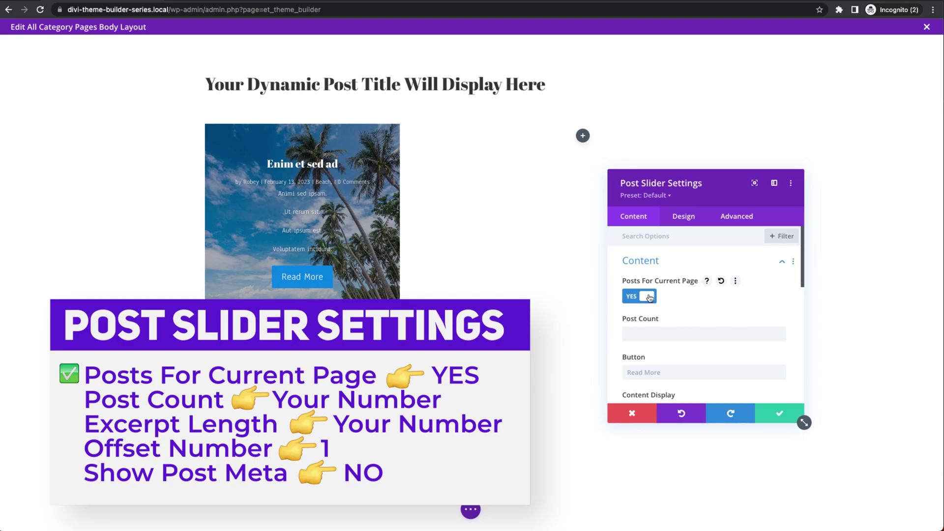
Set the slider's Post Count to 6 and Excerpt Length to 120
{"action": "left_click", "coordinate": [665, 335]}
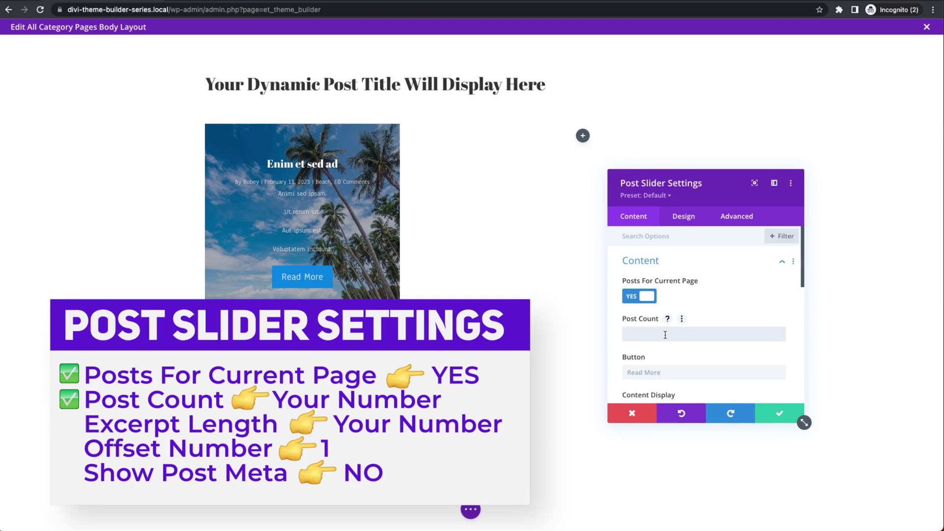
{"action": "type", "text": "6"}
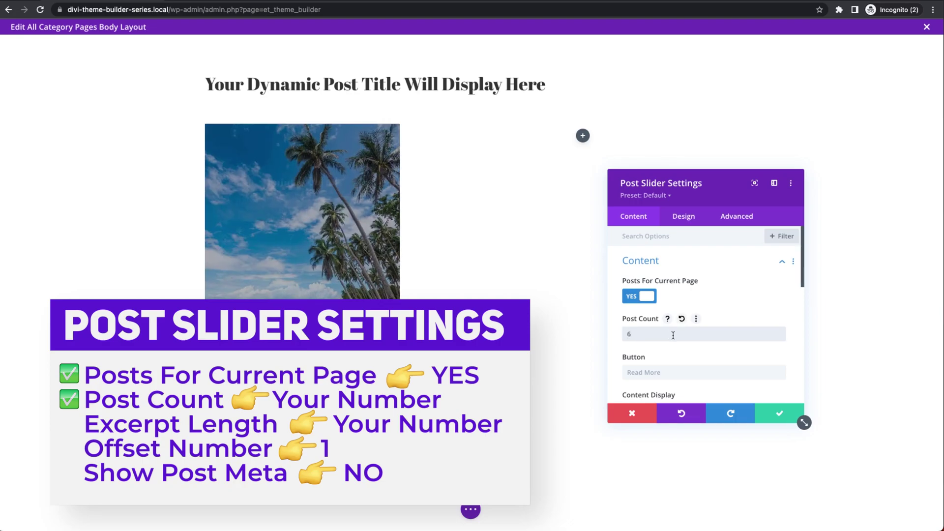
{"action": "scroll", "coordinate": [661, 356], "scroll_direction": "down", "scroll_amount": 3}
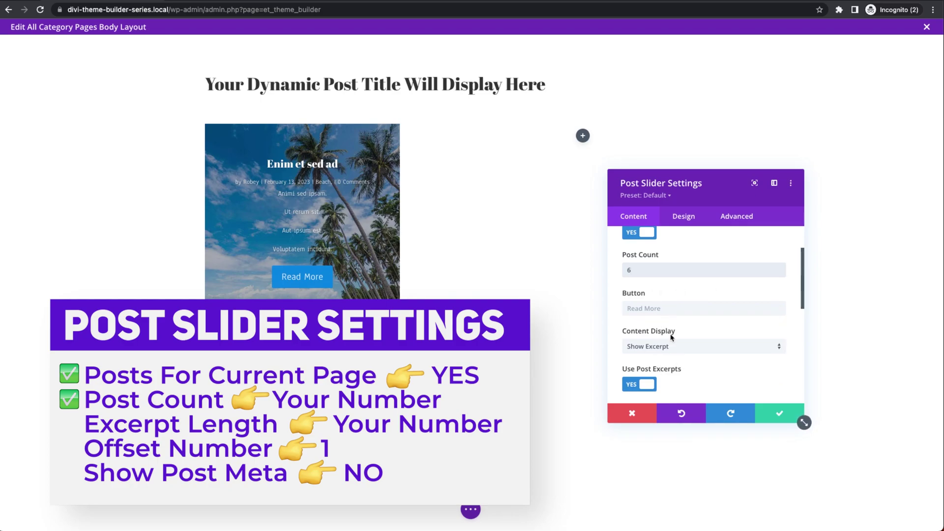
{"action": "scroll", "coordinate": [751, 362], "scroll_direction": "down", "scroll_amount": 1}
{"action": "scroll", "coordinate": [750, 362], "scroll_direction": "down", "scroll_amount": 4}
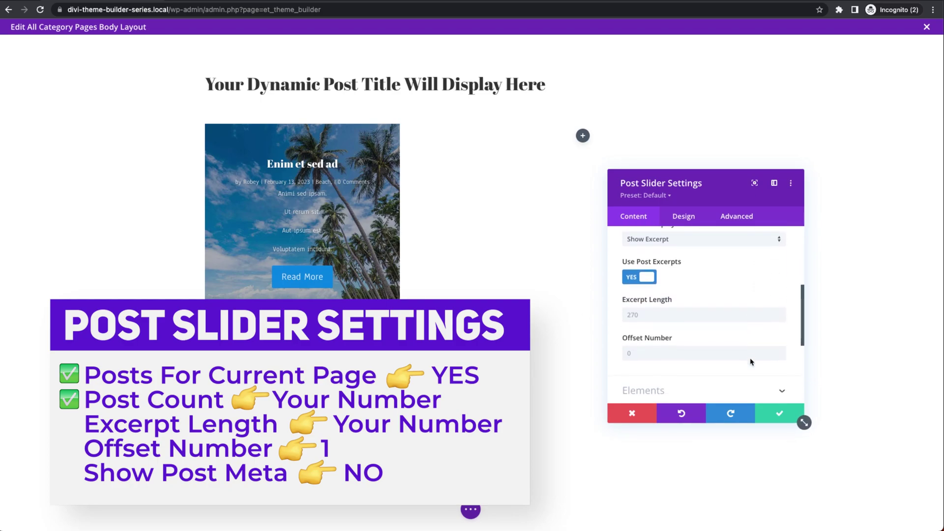
{"action": "left_click", "coordinate": [687, 316]}
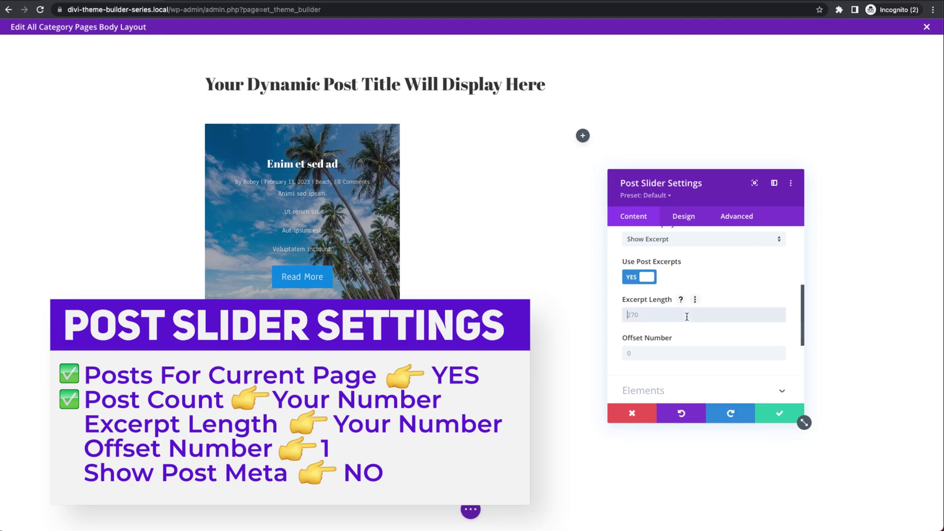
{"action": "type", "text": "120"}
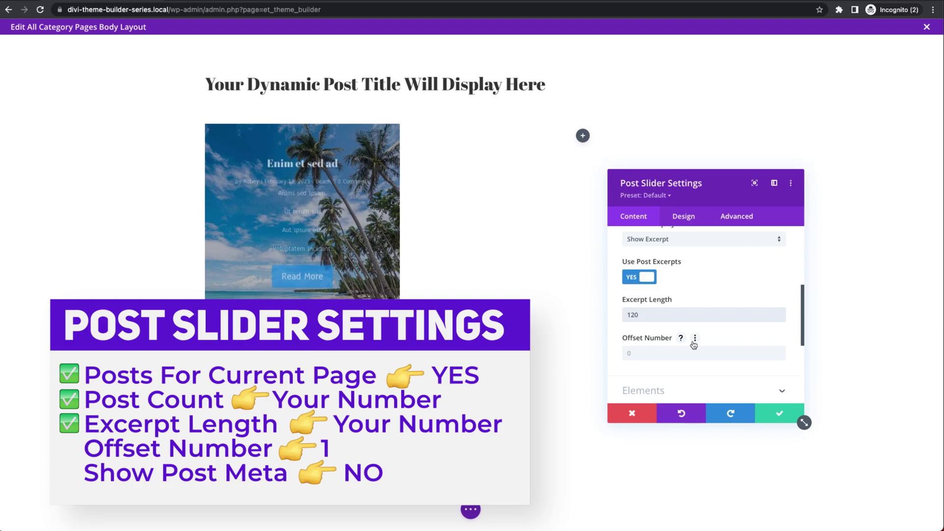
{"action": "scroll", "coordinate": [691, 348], "scroll_direction": "down", "scroll_amount": 5}
{"action": "scroll", "coordinate": [689, 350], "scroll_direction": "up", "scroll_amount": 4}
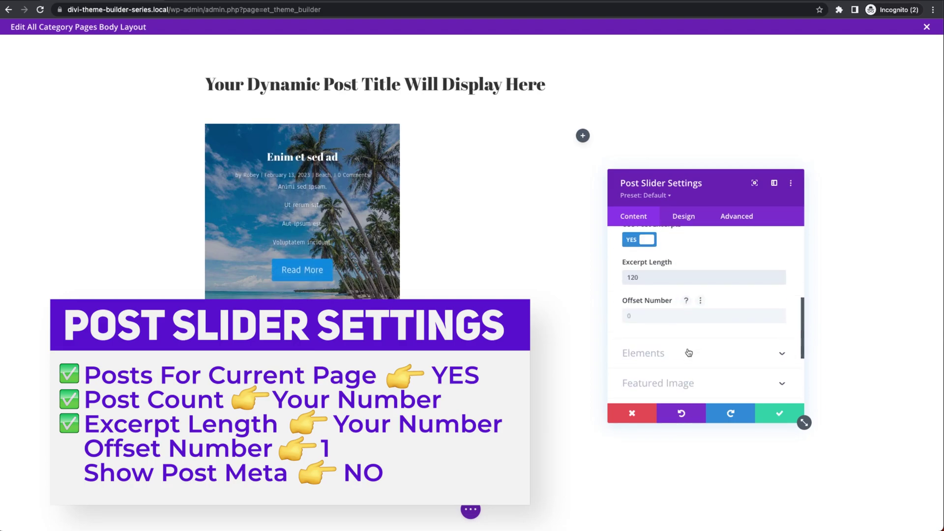
Set Offset Number to 1 and re-enter the Post Count as 1
{"action": "left_click", "coordinate": [635, 315]}
{"action": "type", "text": "1"}
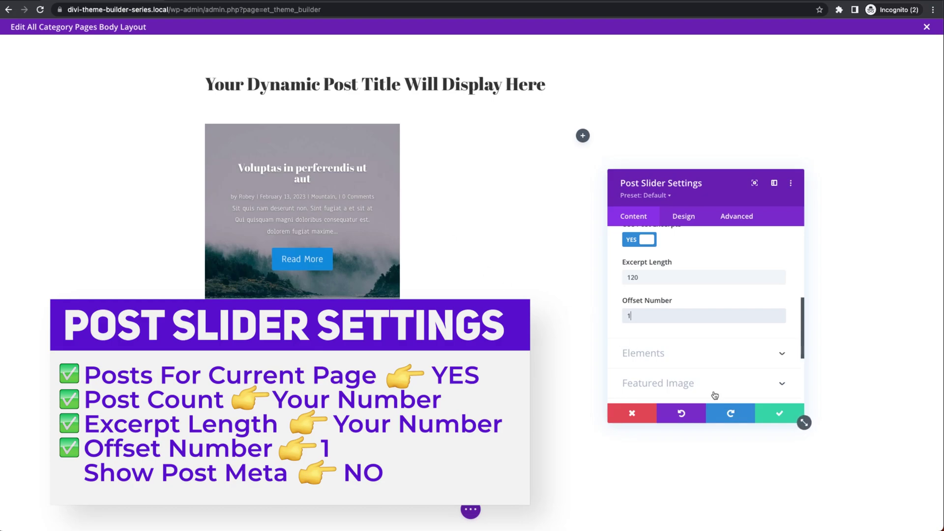
{"action": "left_click", "coordinate": [649, 355]}
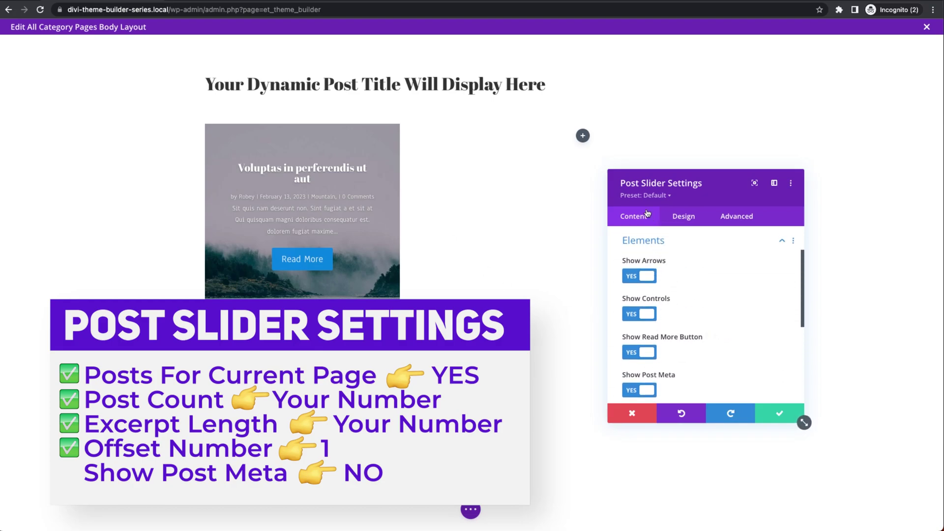
{"action": "scroll", "coordinate": [678, 259], "scroll_direction": "up", "scroll_amount": 3}
{"action": "left_click", "coordinate": [679, 260]}
{"action": "double_click", "coordinate": [637, 331]}
{"action": "type", "text": "1"}
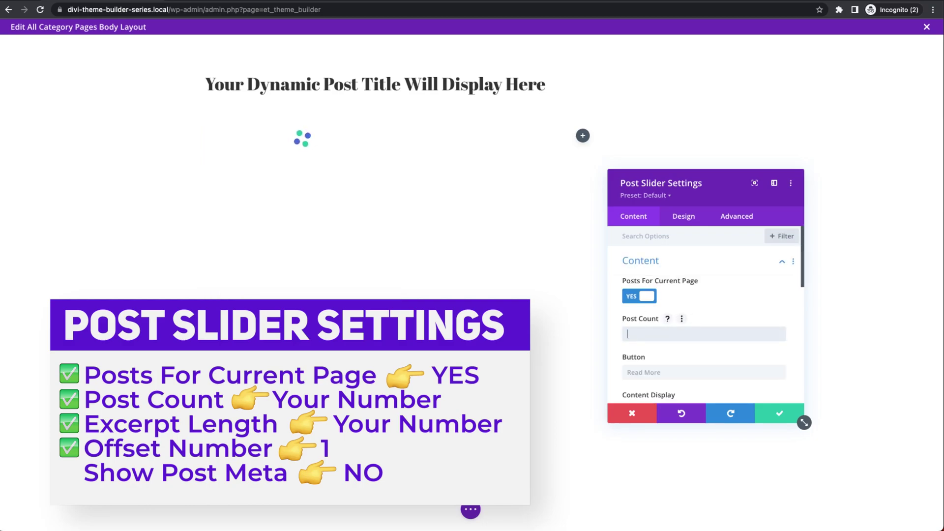
{"action": "scroll", "coordinate": [685, 339], "scroll_direction": "down", "scroll_amount": 10}
{"action": "scroll", "coordinate": [695, 245], "scroll_direction": "up", "scroll_amount": 2}
Turn Show Post Meta off in the slider's Elements options
{"action": "left_click", "coordinate": [677, 265]}
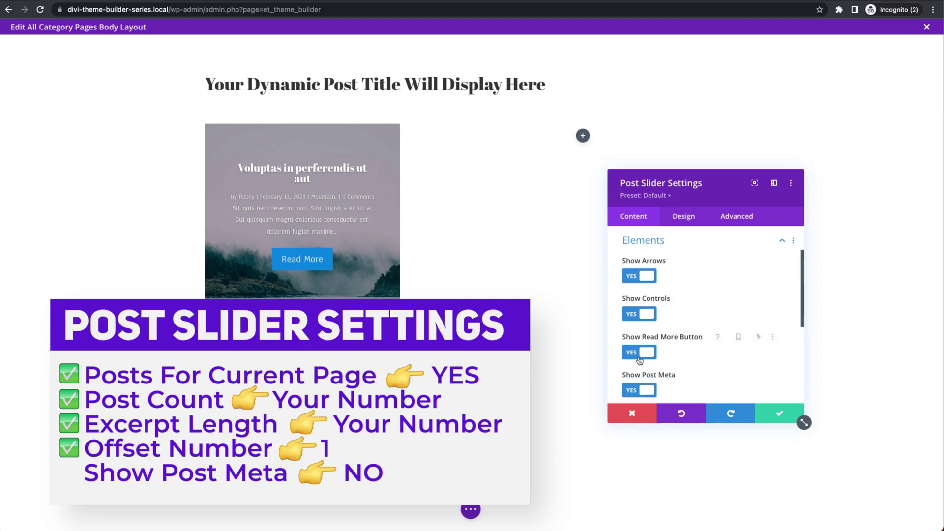
{"action": "scroll", "coordinate": [640, 357], "scroll_direction": "down", "scroll_amount": 2}
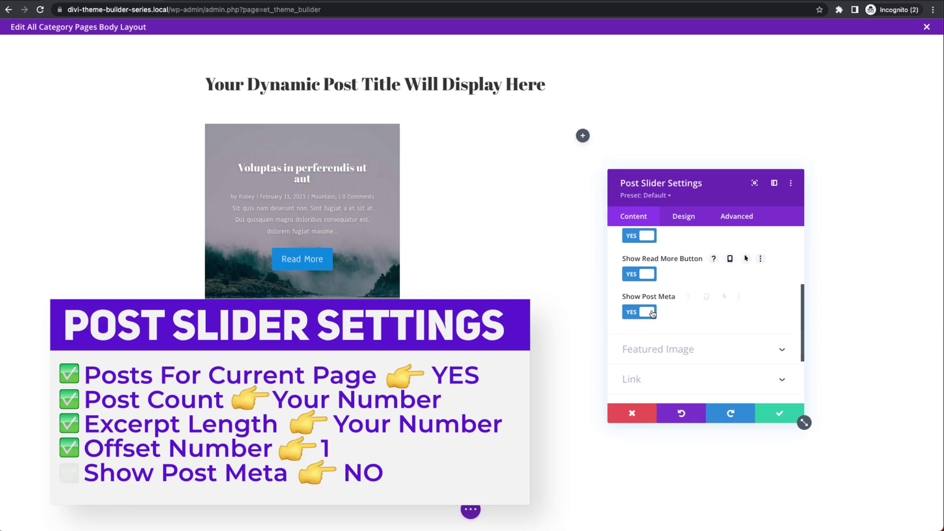
{"action": "left_click", "coordinate": [652, 312]}
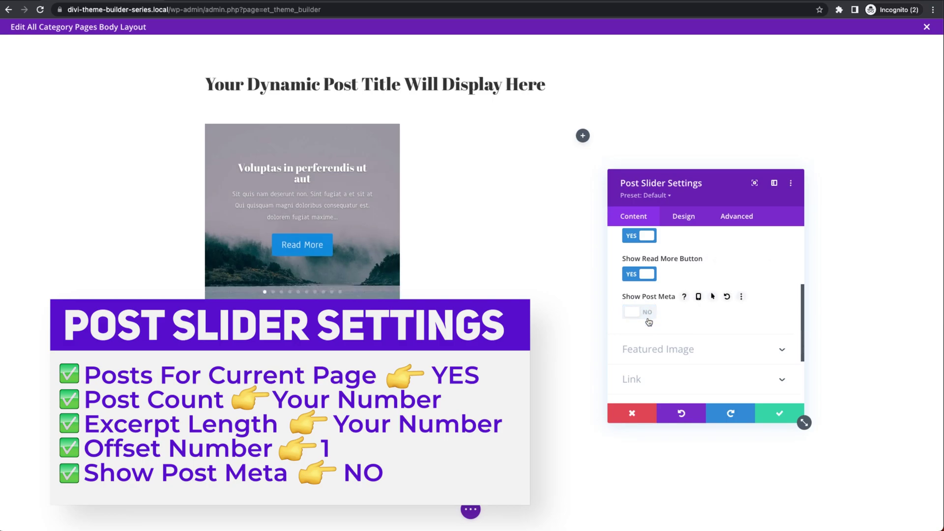
{"action": "left_click", "coordinate": [647, 351]}
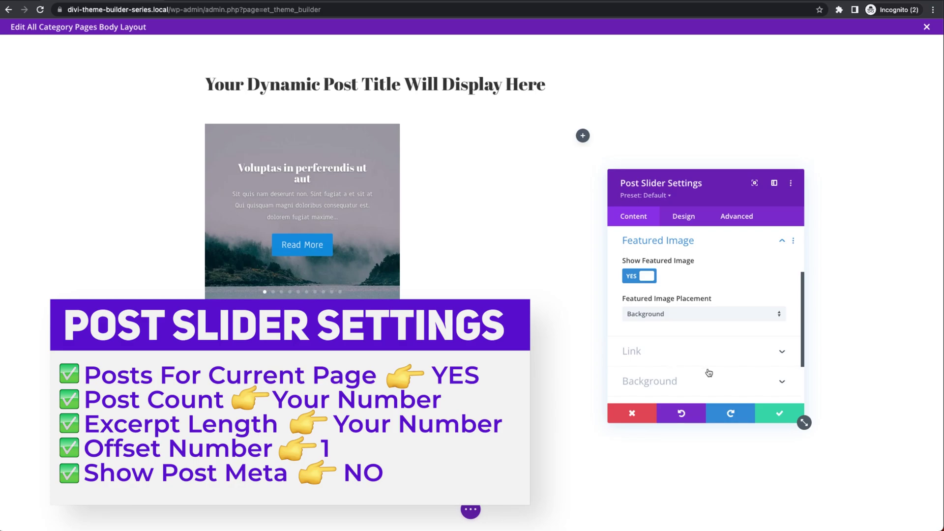
Save the Post Slider and insert a Blog module into the wide column
{"action": "left_click", "coordinate": [758, 410]}
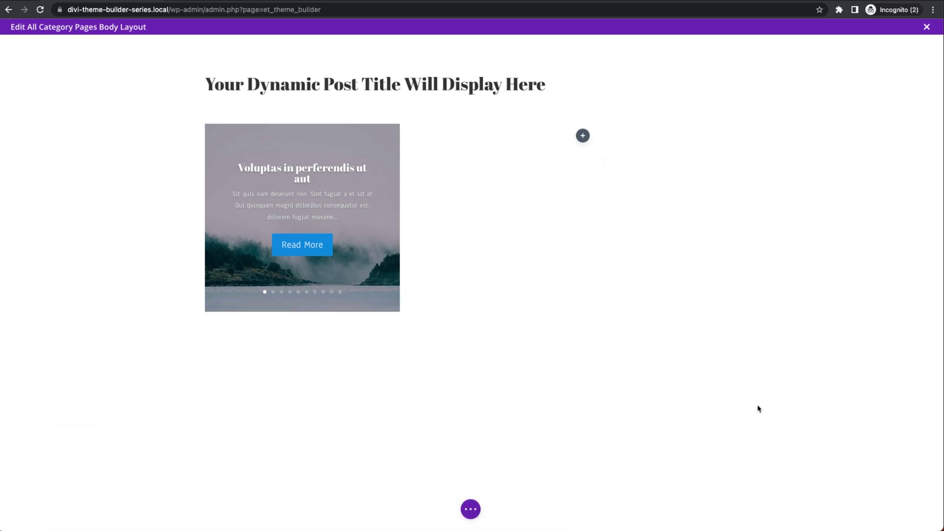
{"action": "left_click", "coordinate": [583, 136]}
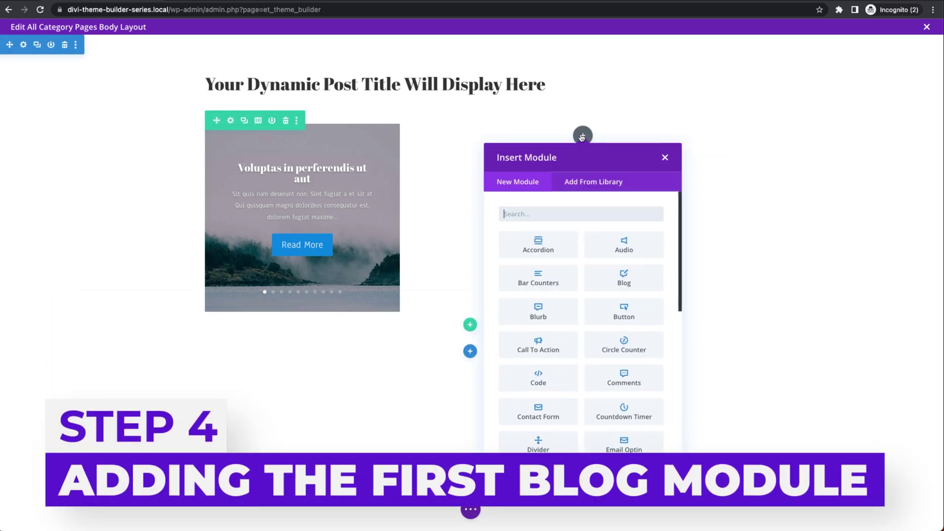
{"action": "type", "text": "blog"}
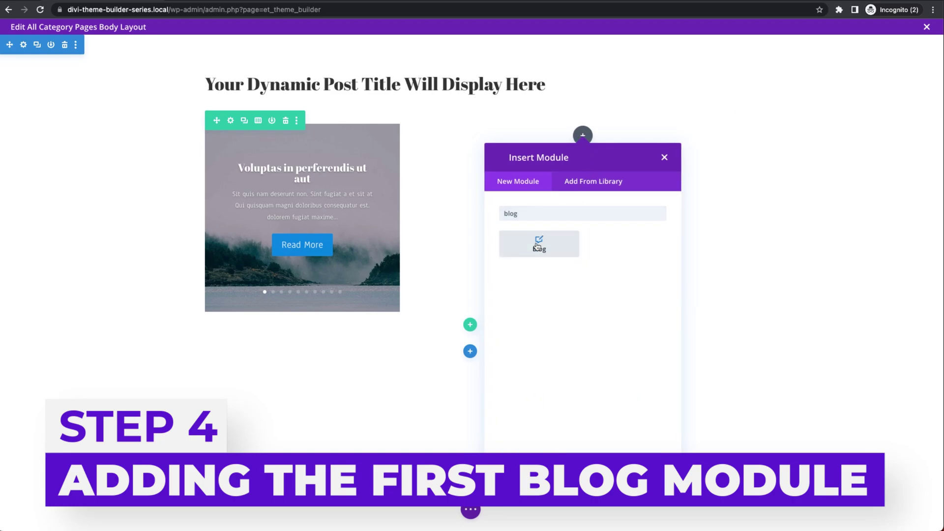
{"action": "left_click", "coordinate": [538, 245]}
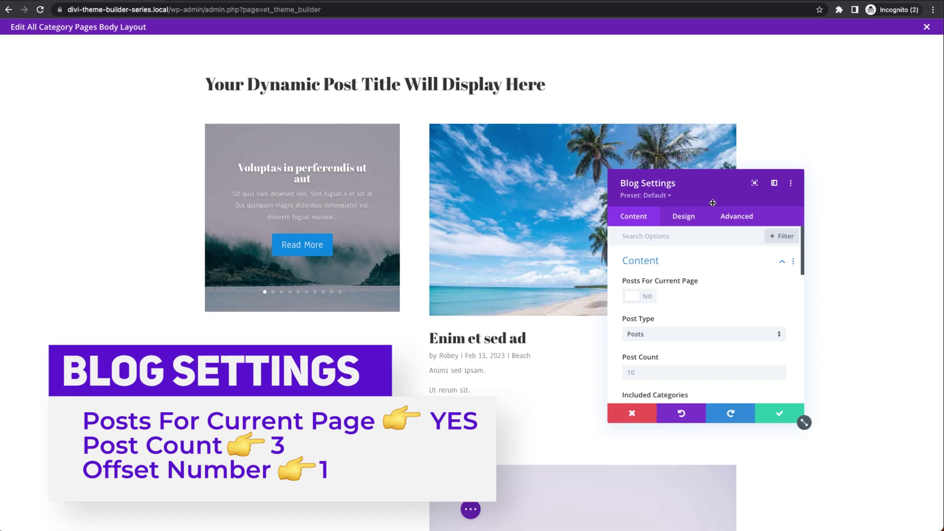
Set the Blog to current-page posts with Post Count 3 and Offset Number 1
{"action": "left_click", "coordinate": [637, 299]}
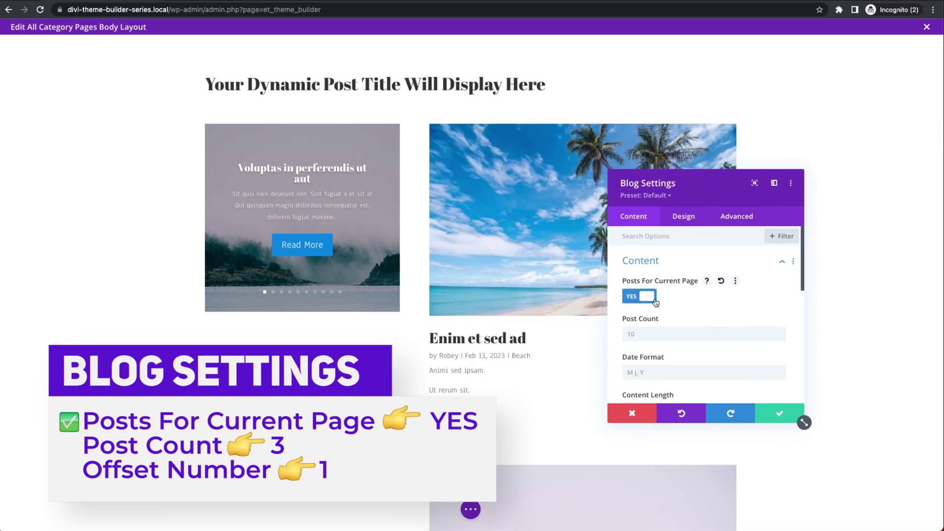
{"action": "scroll", "coordinate": [659, 305], "scroll_direction": "down", "scroll_amount": 2}
{"action": "left_click", "coordinate": [661, 285]}
{"action": "type", "text": "3"}
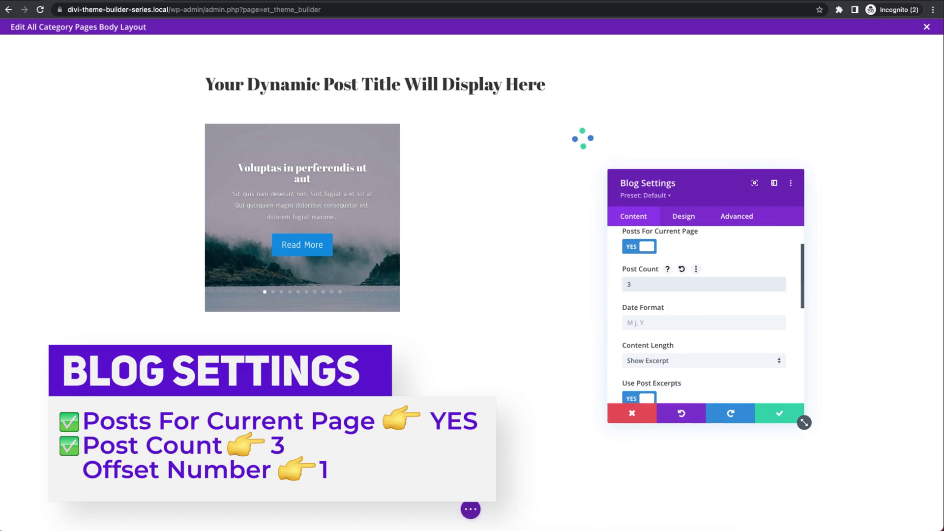
{"action": "scroll", "coordinate": [737, 300], "scroll_direction": "down", "scroll_amount": 3}
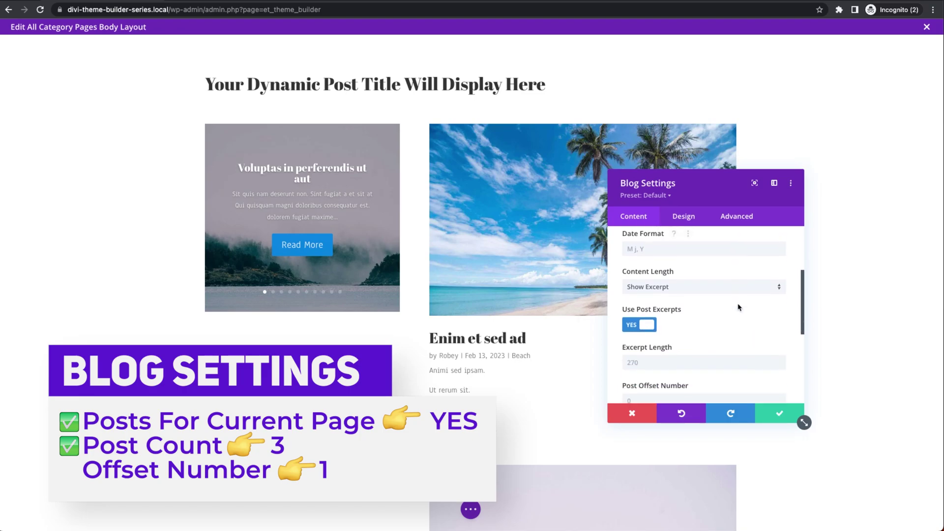
{"action": "scroll", "coordinate": [649, 318], "scroll_direction": "down", "scroll_amount": 1}
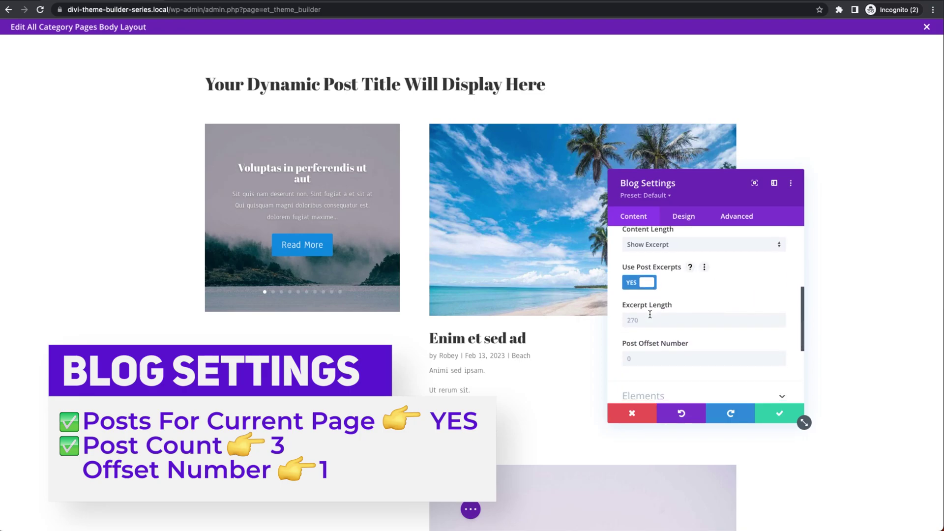
{"action": "scroll", "coordinate": [644, 314], "scroll_direction": "down", "scroll_amount": 2}
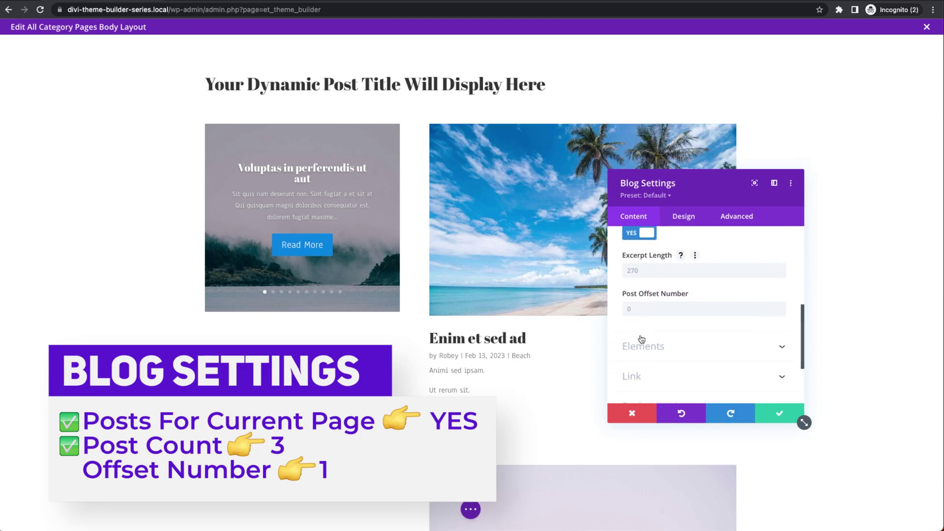
{"action": "left_click", "coordinate": [645, 304]}
{"action": "type", "text": "1"}
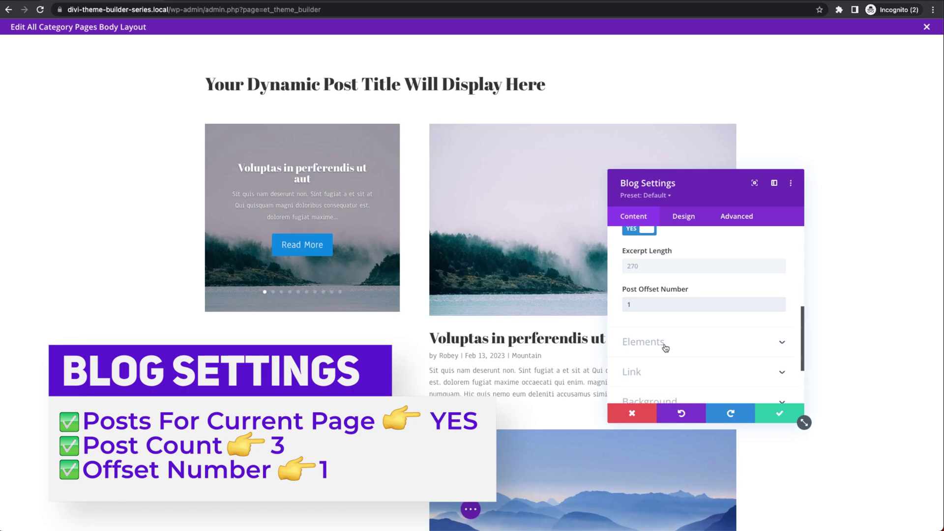
Review the Blog's Elements options and save the module
{"action": "left_click", "coordinate": [664, 343]}
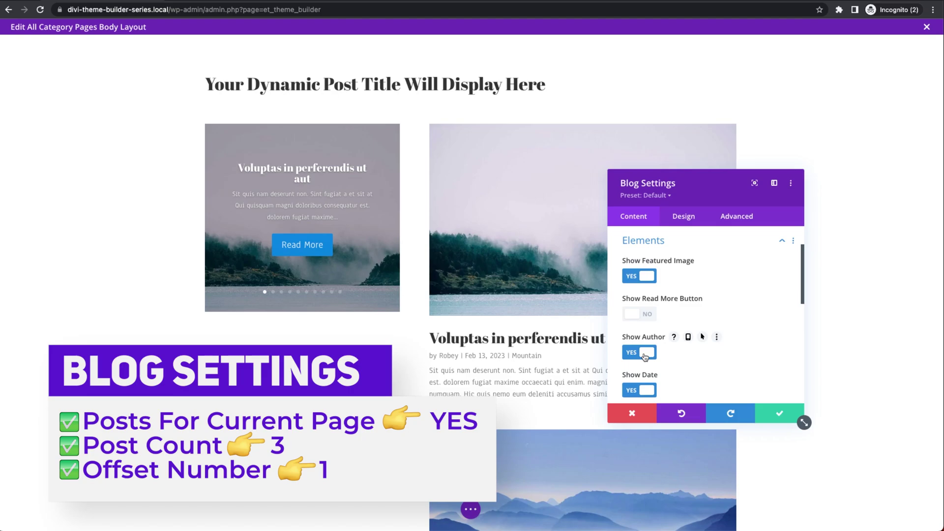
{"action": "scroll", "coordinate": [645, 357], "scroll_direction": "down", "scroll_amount": 2}
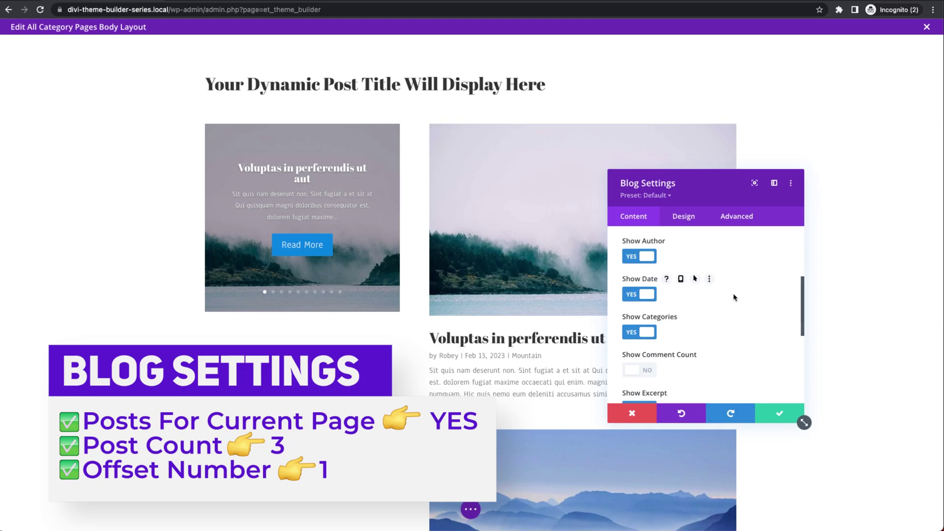
{"action": "scroll", "coordinate": [730, 372], "scroll_direction": "down", "scroll_amount": 4}
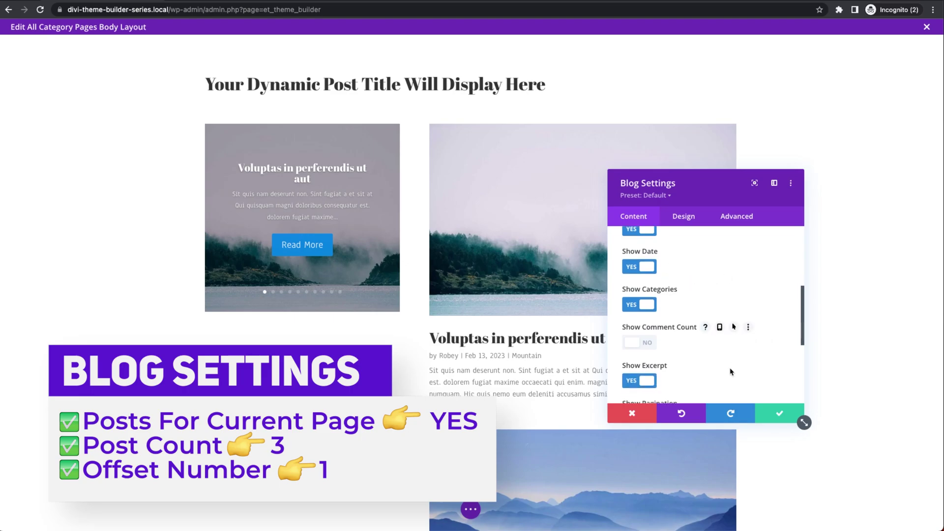
{"action": "left_click", "coordinate": [766, 412]}
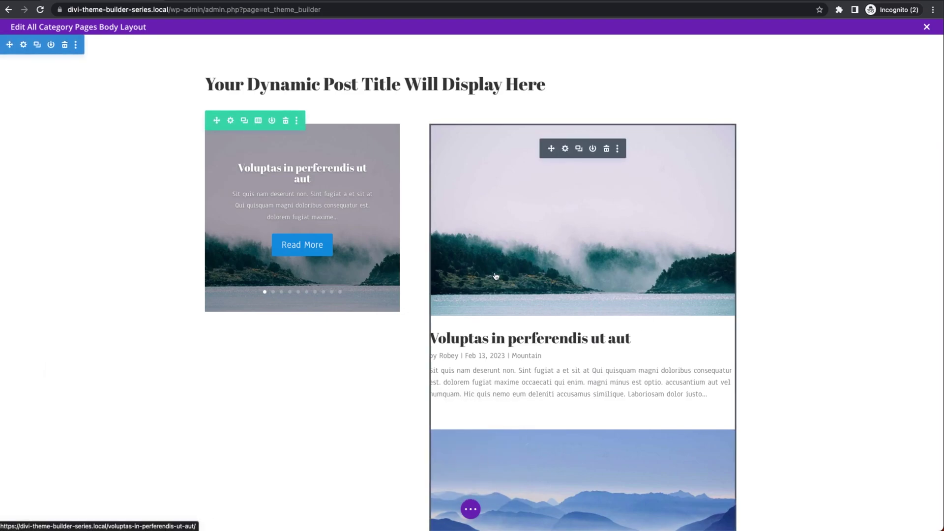
Save the All Category Pages body layout, close the builder, and click Save Changes
{"action": "left_click", "coordinate": [470, 508]}
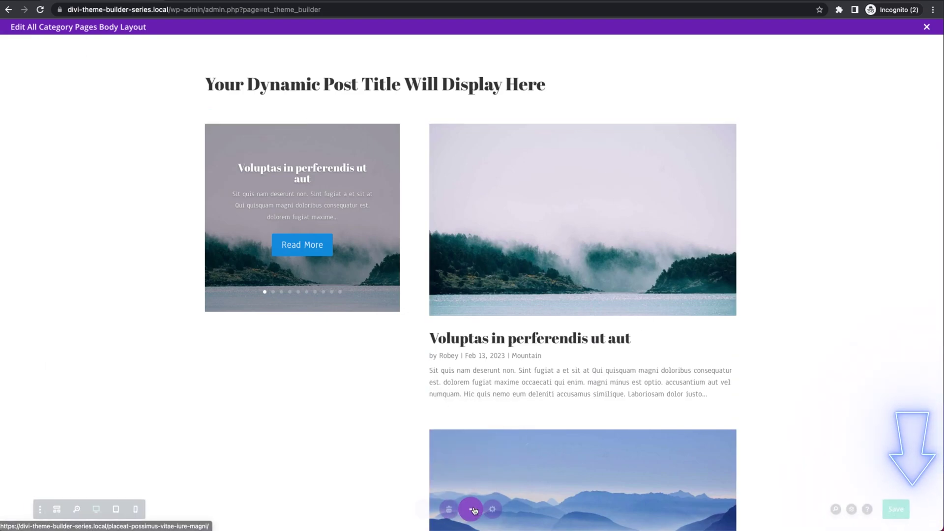
{"action": "left_click", "coordinate": [922, 513]}
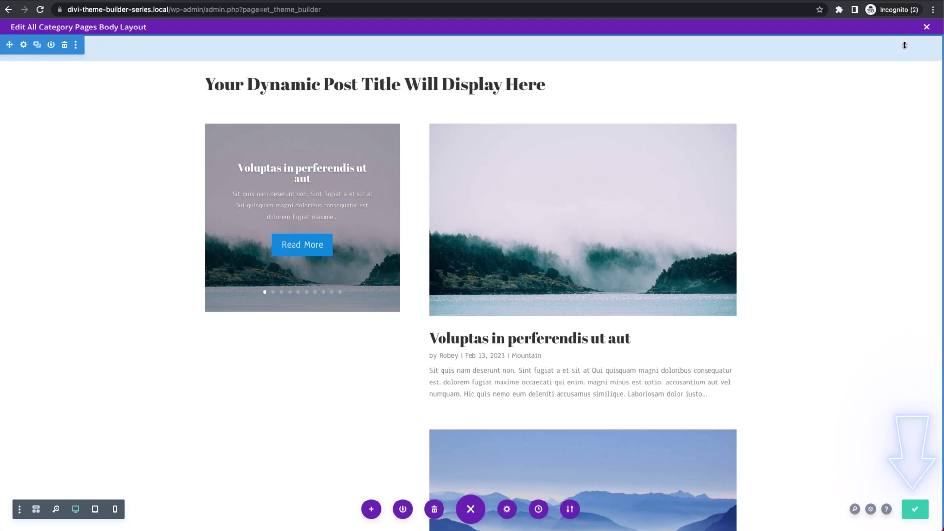
{"action": "left_click", "coordinate": [927, 26]}
{"action": "left_click", "coordinate": [142, 70]}
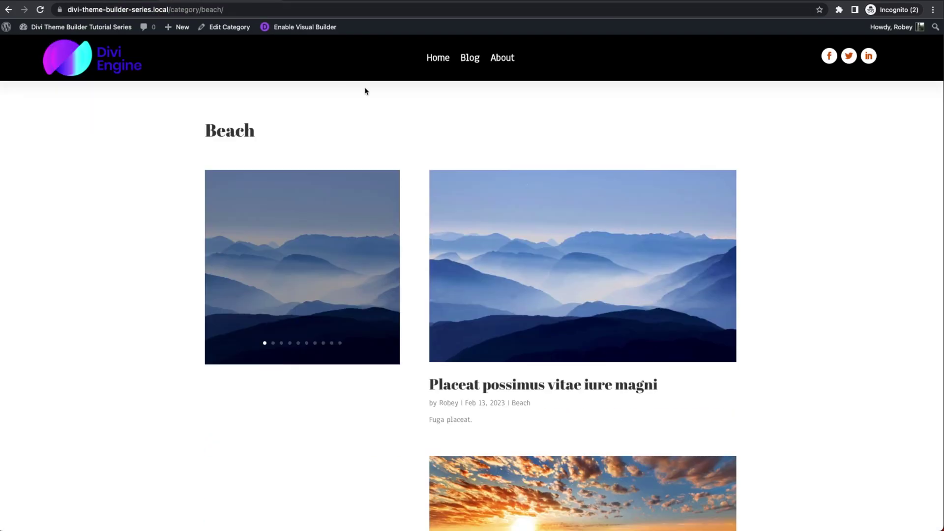
{"action": "mouse_move", "coordinate": [368, 291]}
{"action": "left_click", "coordinate": [389, 269]}
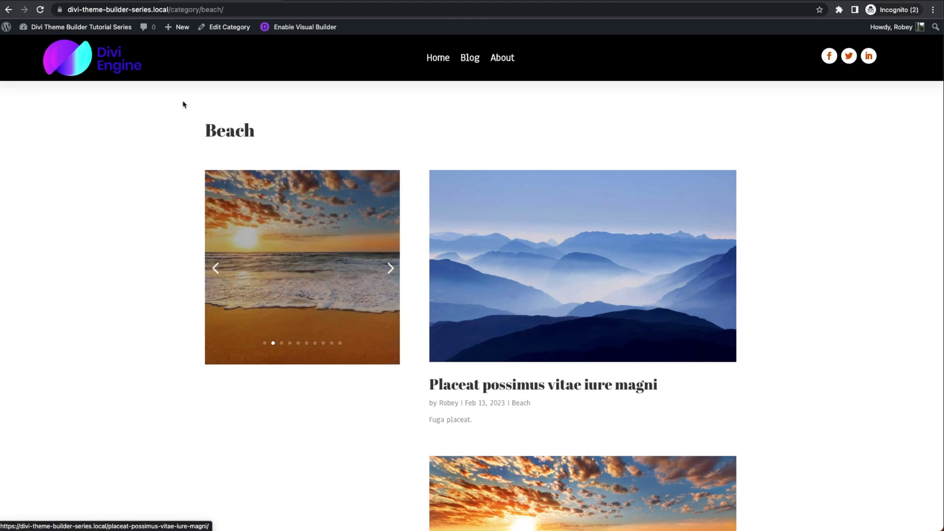
{"action": "left_click", "coordinate": [393, 268]}
{"action": "scroll", "coordinate": [636, 297], "scroll_direction": "down", "scroll_amount": 3}
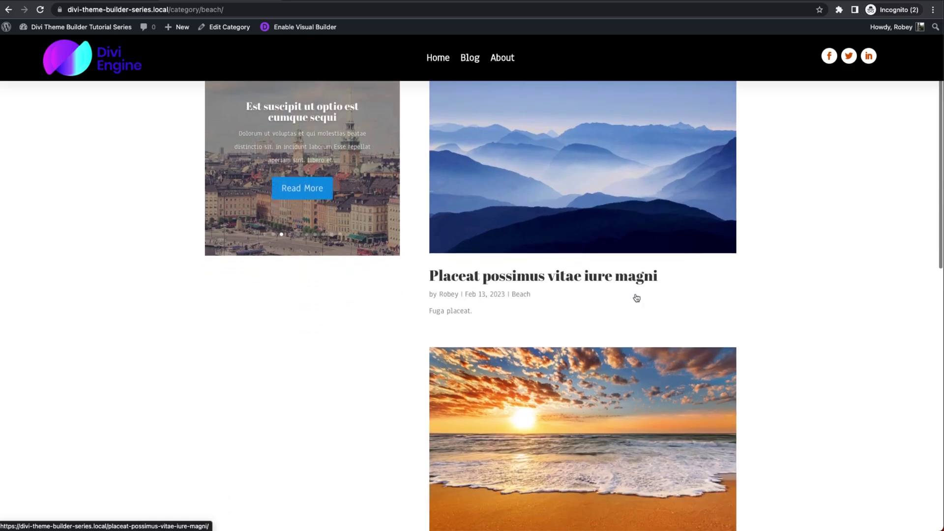
{"action": "scroll", "coordinate": [713, 227], "scroll_direction": "up", "scroll_amount": 3}
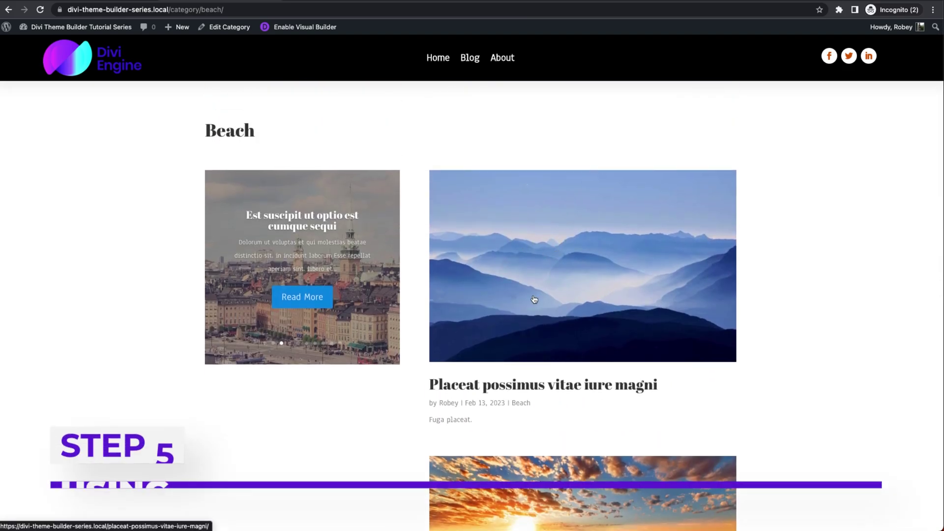
Inspect the mountain post image and select its a.entry-featured-image-url node in DevTools
{"action": "right_click", "coordinate": [529, 231]}
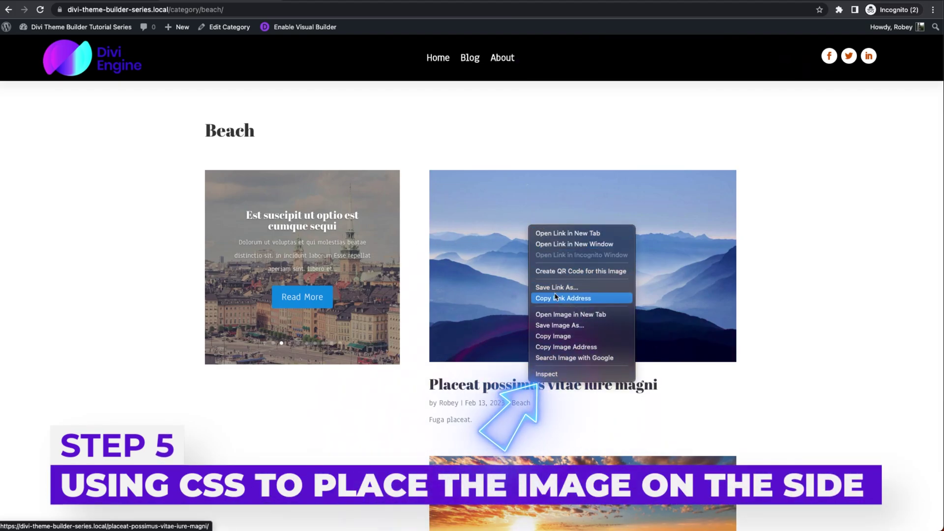
{"action": "left_click", "coordinate": [551, 348]}
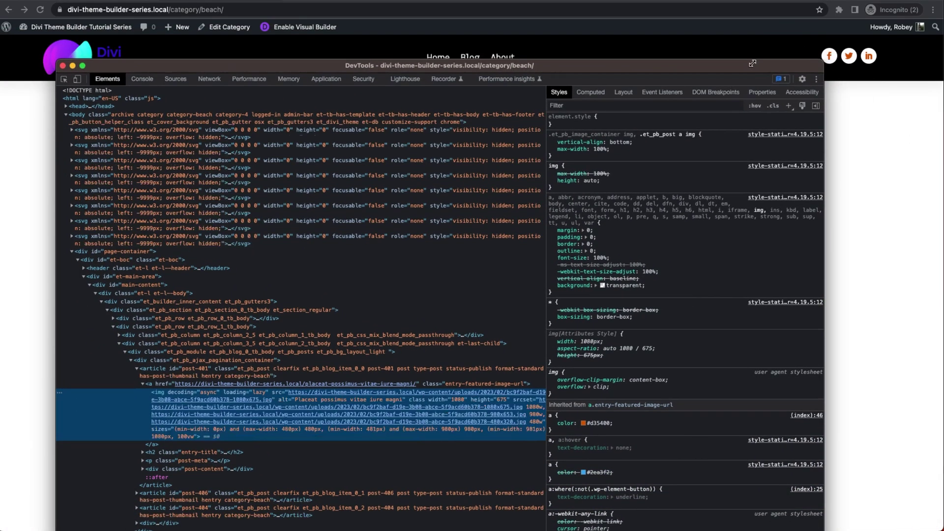
{"action": "left_click_drag", "start_coordinate": [854, 56], "coordinate": [420, 114]}
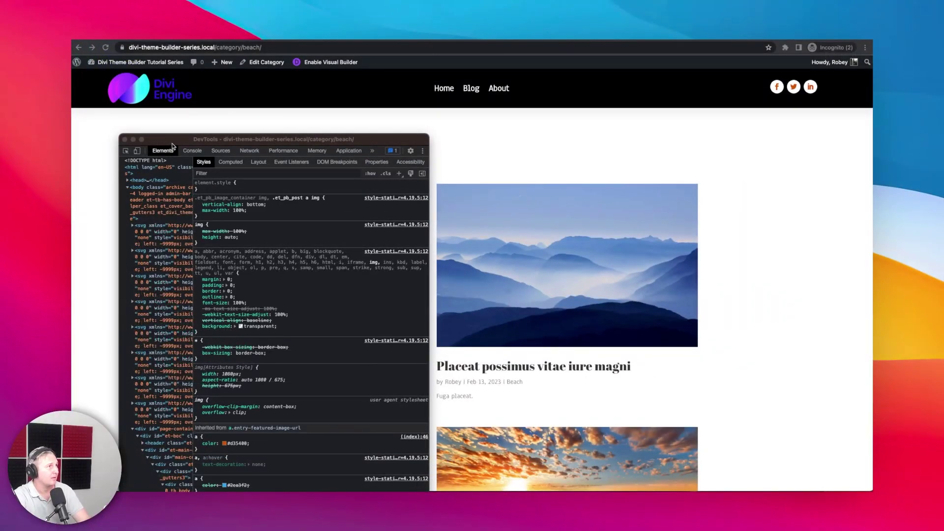
{"action": "left_click_drag", "start_coordinate": [173, 142], "coordinate": [125, 53]}
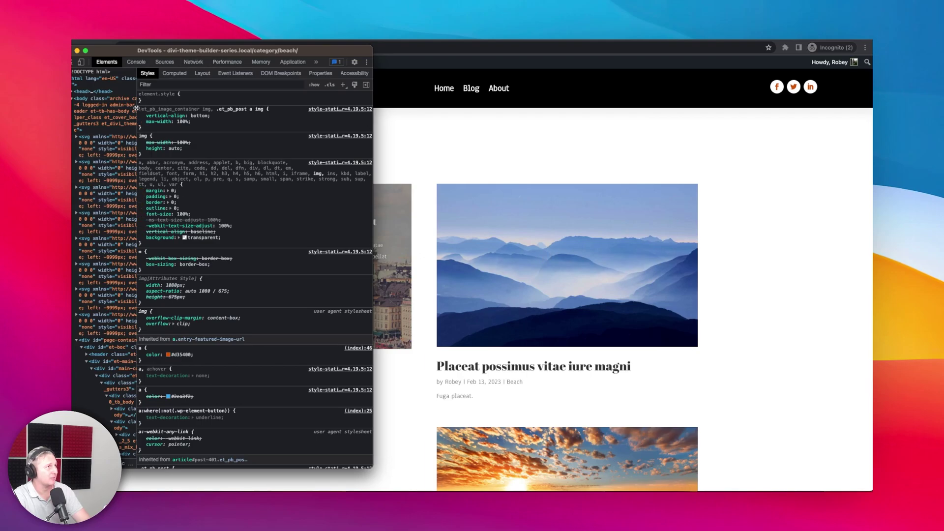
{"action": "left_click_drag", "start_coordinate": [137, 108], "coordinate": [284, 108]}
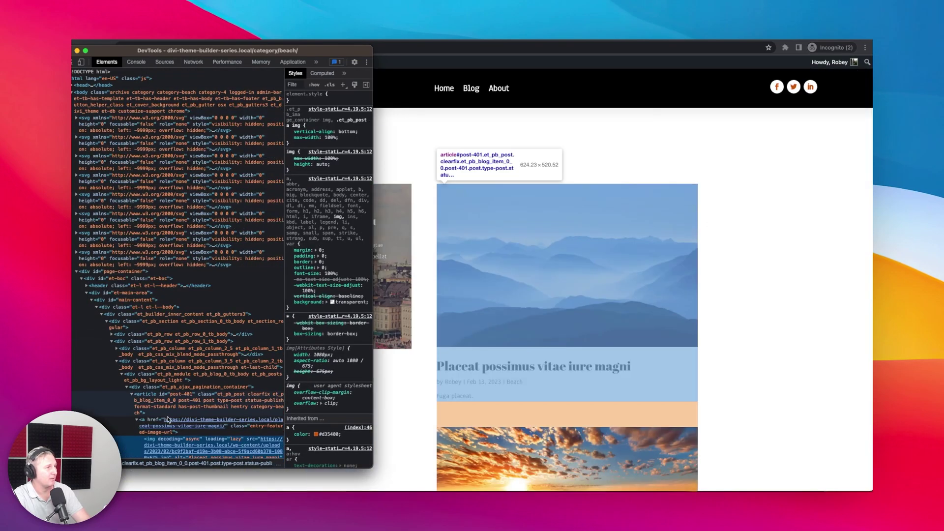
{"action": "left_click", "coordinate": [260, 428]}
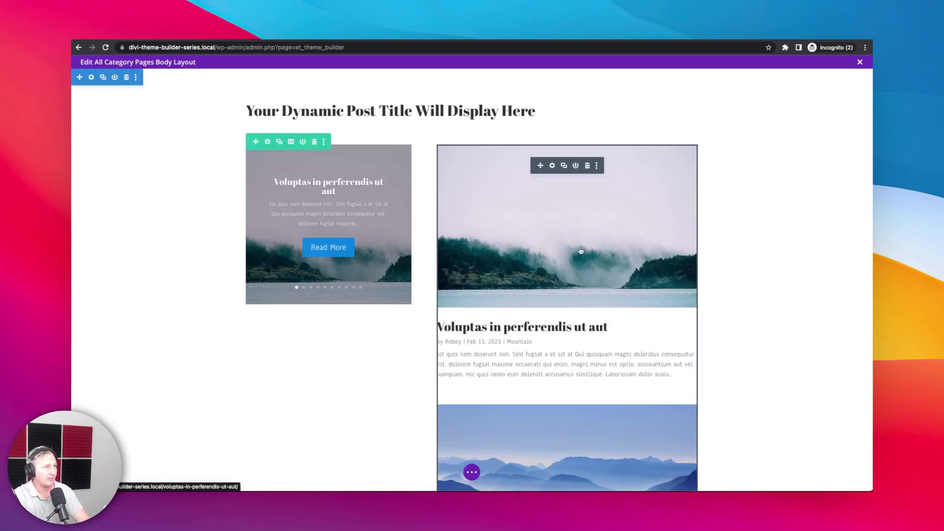
Add a Code module below the blog feed
{"action": "scroll", "coordinate": [580, 251], "scroll_direction": "down", "scroll_amount": 10}
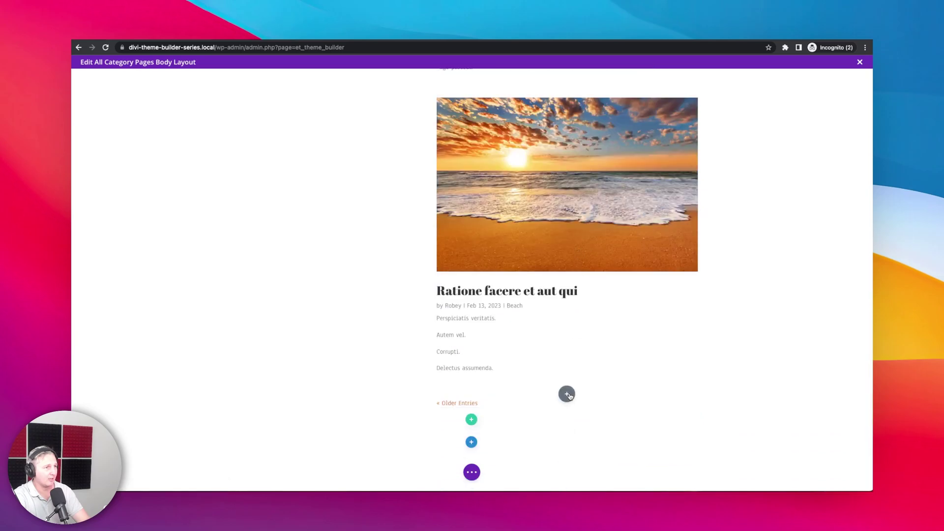
{"action": "left_click", "coordinate": [567, 394]}
{"action": "type", "text": "code"}
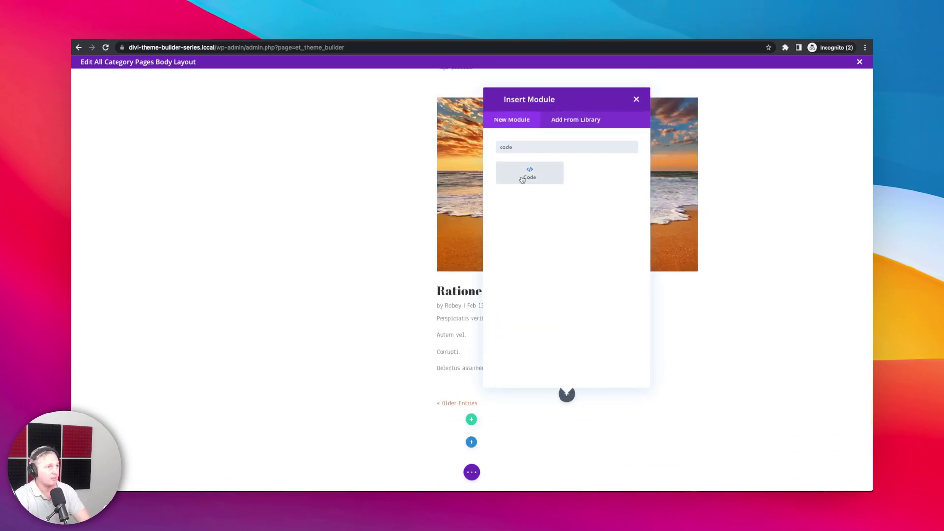
{"action": "left_click", "coordinate": [517, 178]}
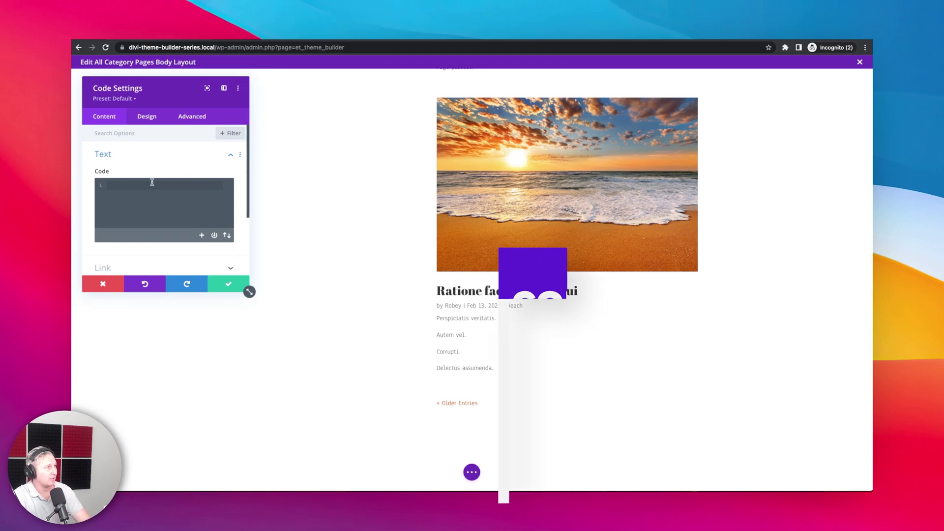
Write a <style> block containing the .entry-featured-image-url selector with an opening brace
{"action": "type", "text": "<style></style>"}
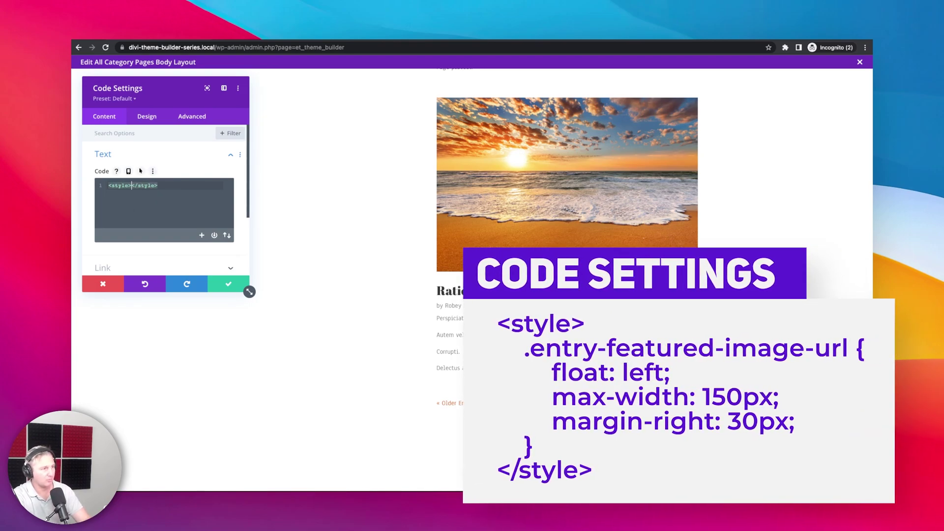
{"action": "key", "text": "Return"}
{"action": "key", "text": "Return"}
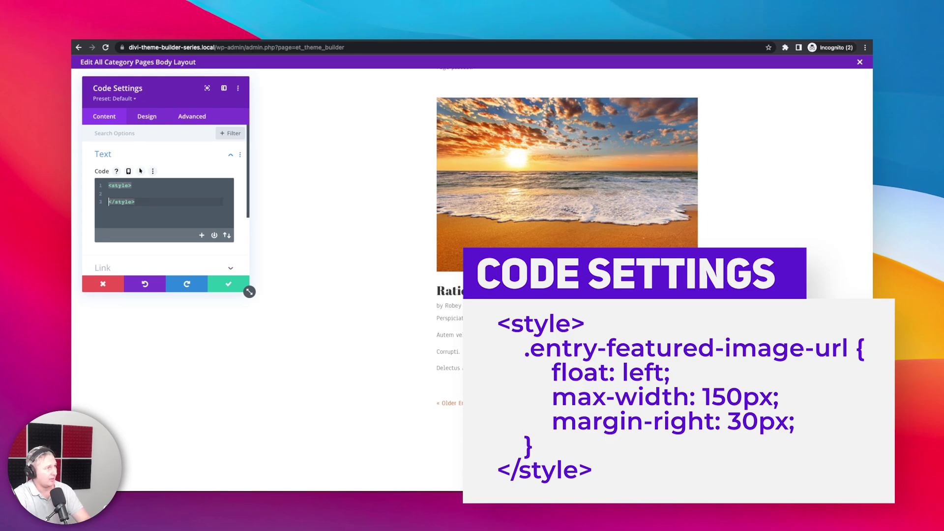
{"action": "key", "text": "Up"}
{"action": "key", "text": "Tab"}
{"action": "key", "text": "super+v"}
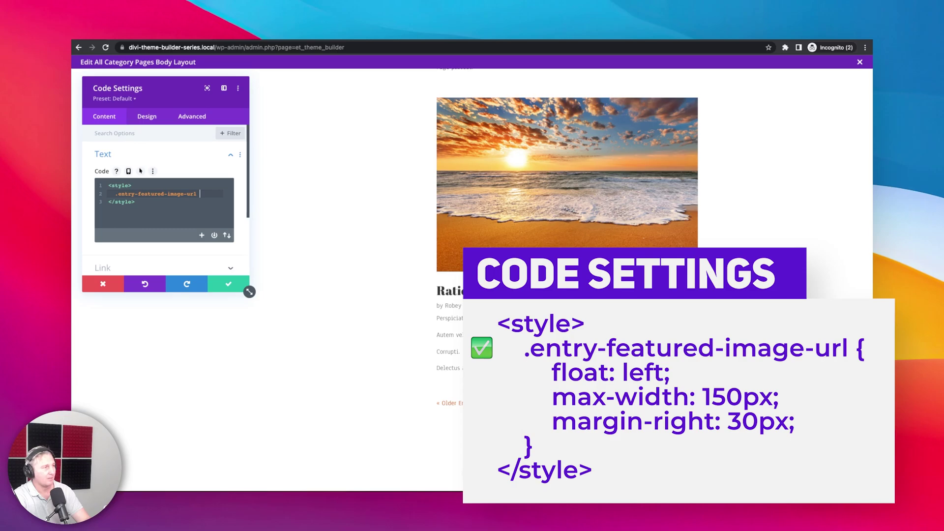
{"action": "type", "text": "{"}
{"action": "key", "text": "Return"}
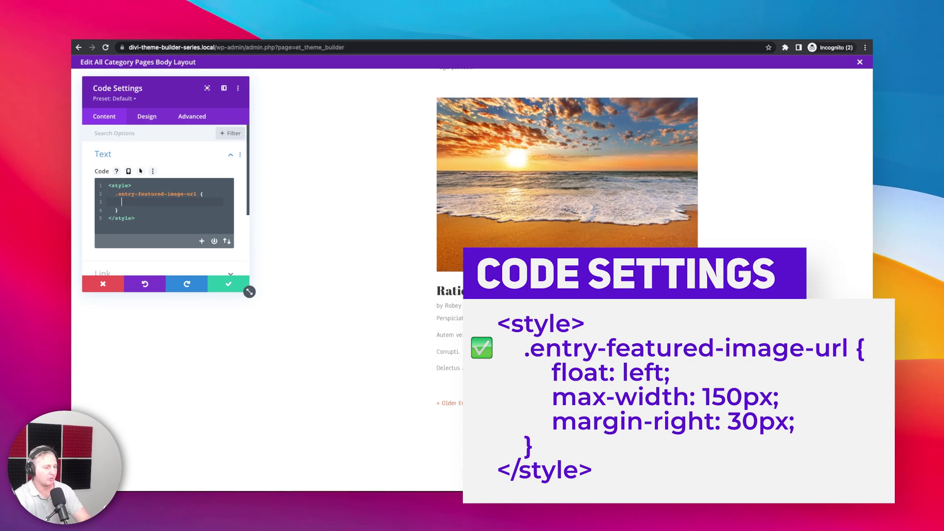
Add float: left;, max-width: 150px; and margin-right: 30px; inside the selector
{"action": "type", "text": "fl"}
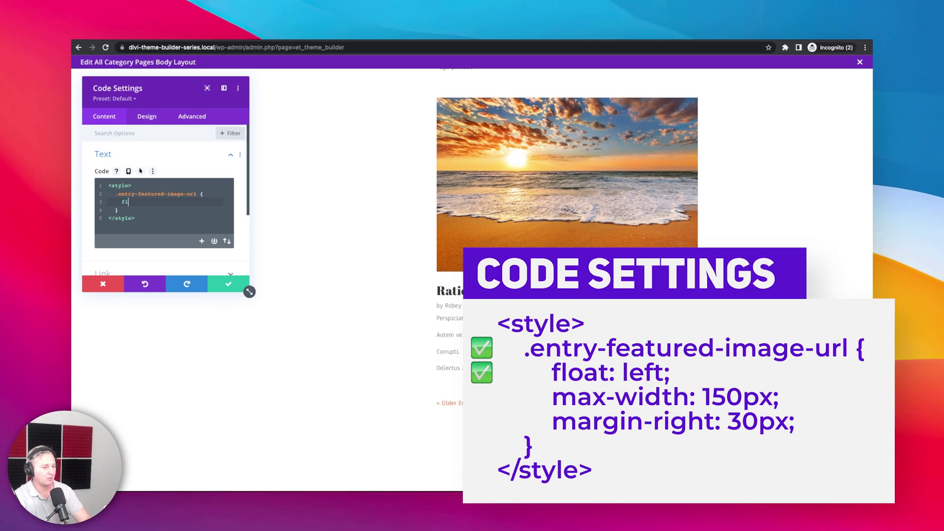
{"action": "type", "text": "oat"}
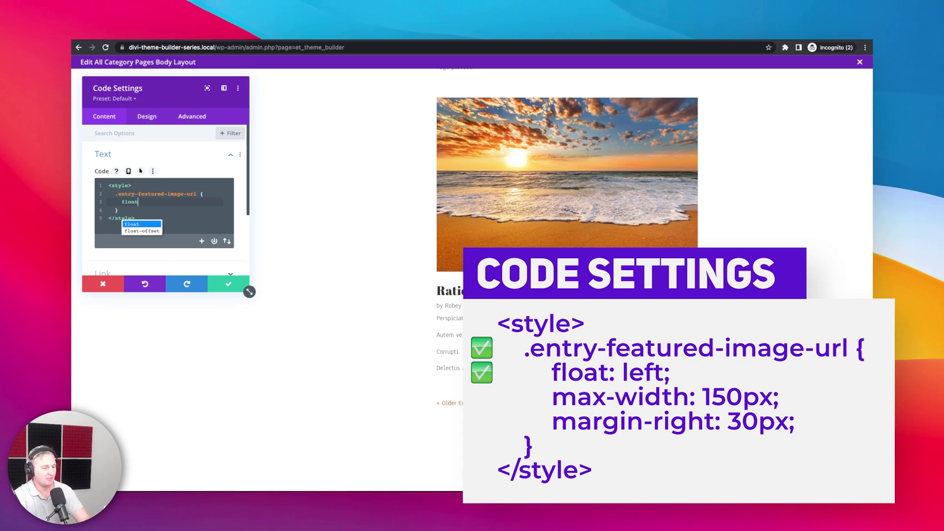
{"action": "type", "text": ": left;"}
{"action": "key", "text": "Return"}
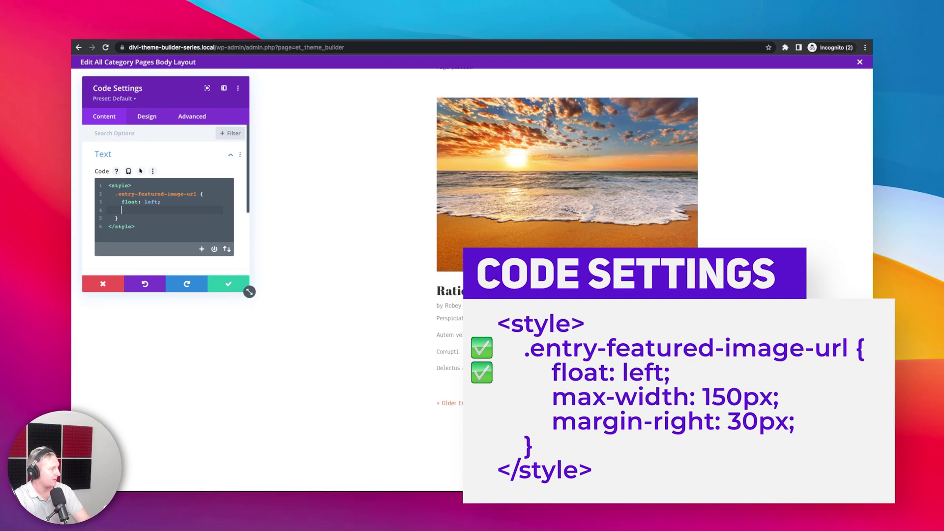
{"action": "type", "text": "max"}
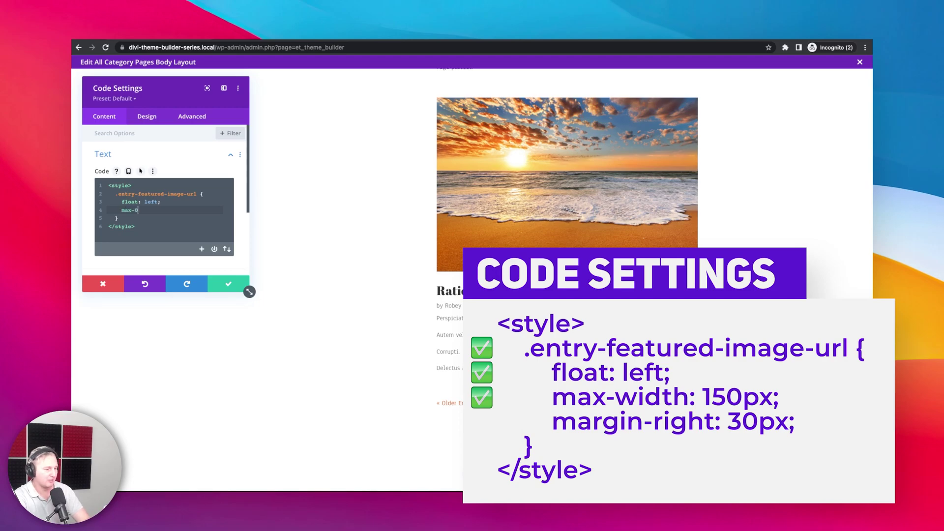
{"action": "type", "text": "-0"}
{"action": "key", "text": "BackSpace"}
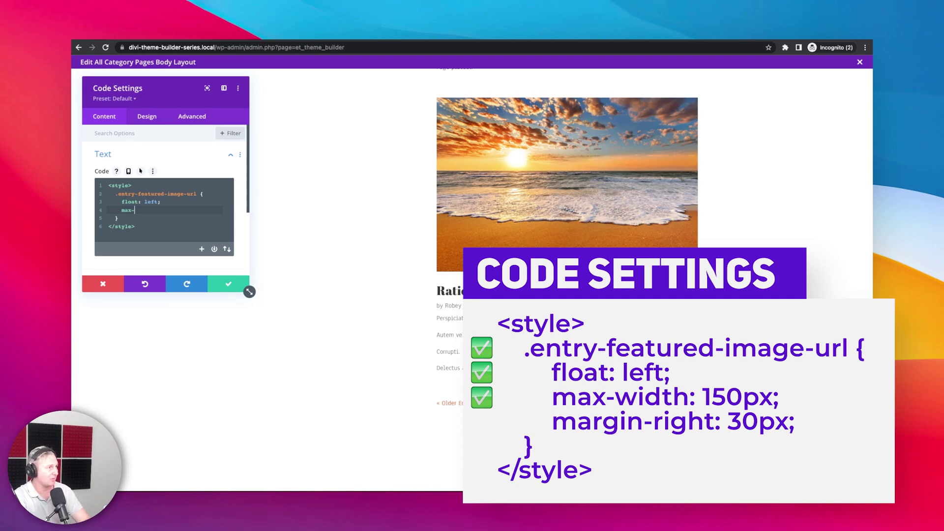
{"action": "type", "text": "width:"}
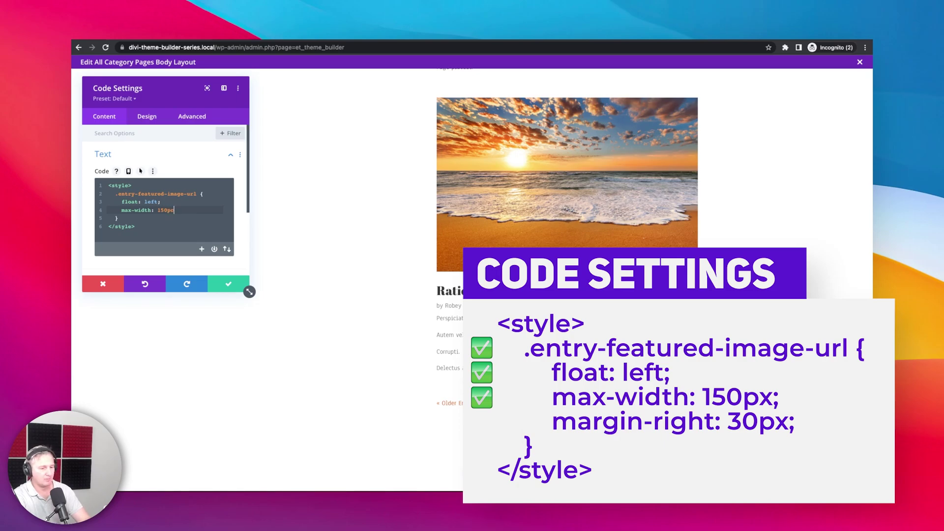
{"action": "type", "text": "150px;"}
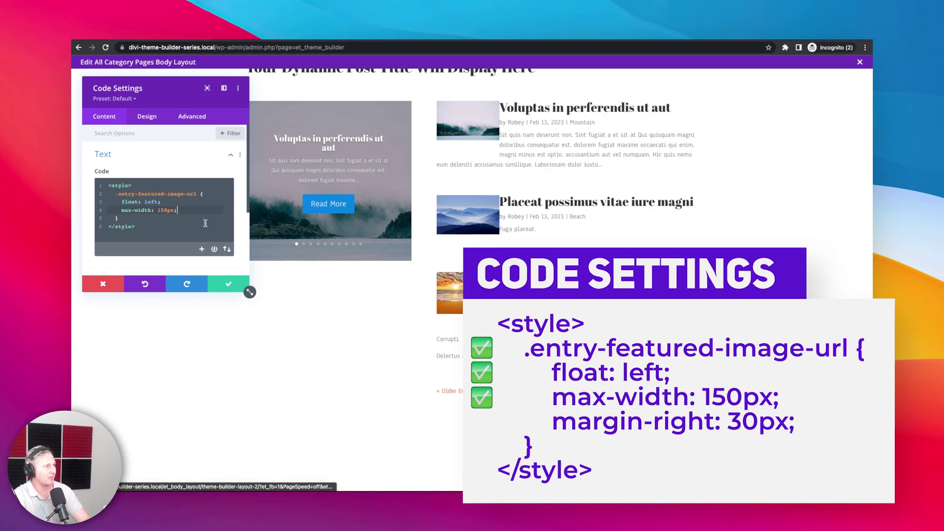
{"action": "key", "text": "Return"}
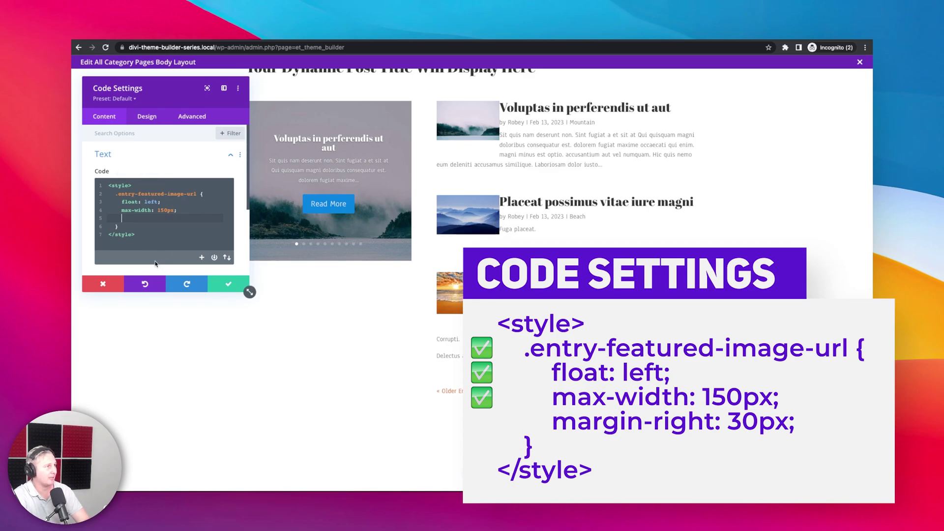
{"action": "type", "text": "margin-right:"}
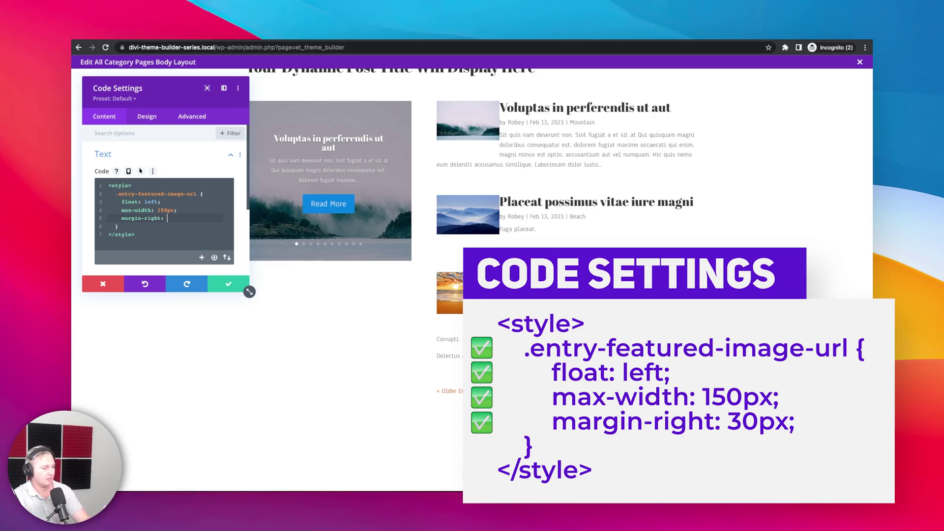
{"action": "type", "text": " 30px;"}
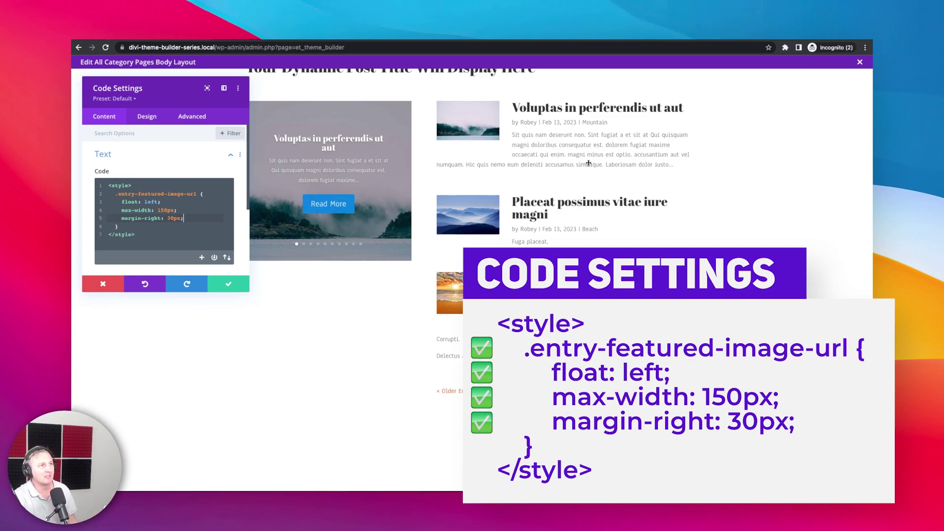
Save the Code module and set the Blog module's excerpt length to 100
{"action": "left_click", "coordinate": [217, 286]}
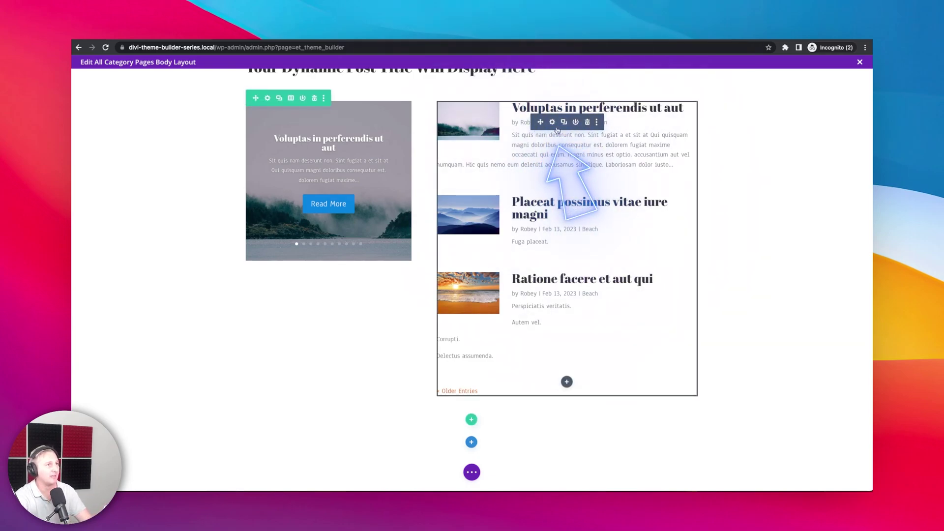
{"action": "left_click", "coordinate": [552, 122]}
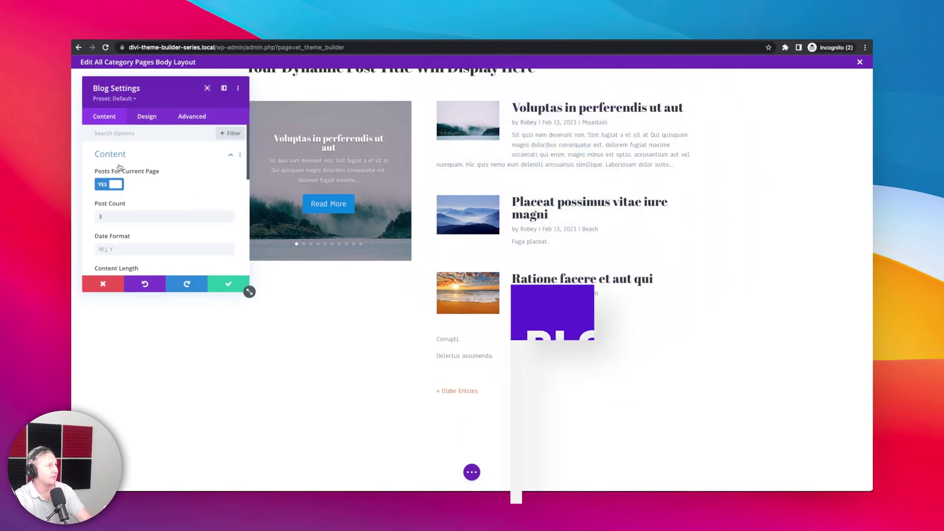
{"action": "scroll", "coordinate": [153, 222], "scroll_direction": "down", "scroll_amount": 15}
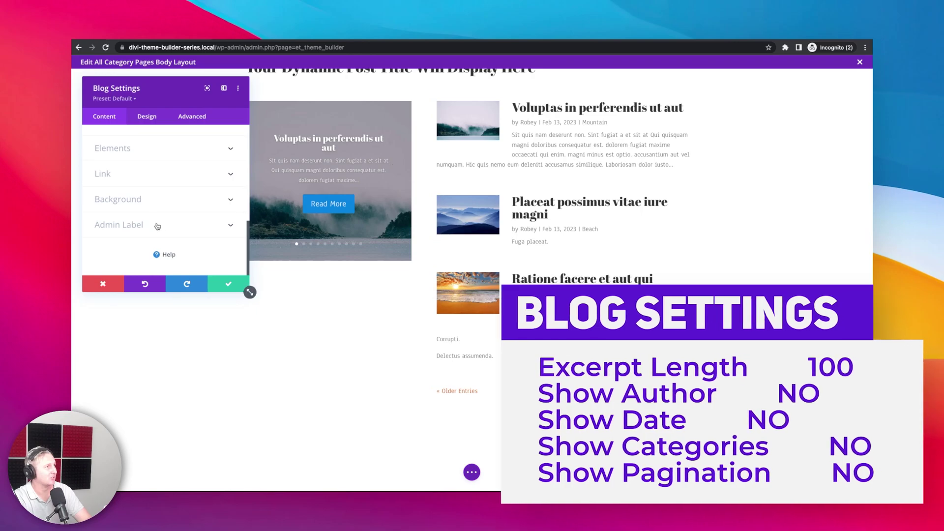
{"action": "scroll", "coordinate": [153, 223], "scroll_direction": "up", "scroll_amount": 5}
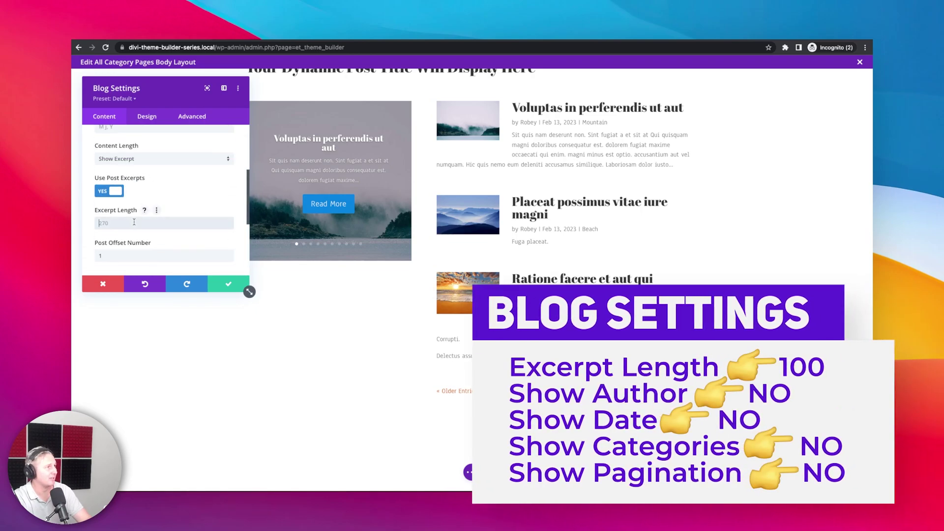
{"action": "type", "text": "100"}
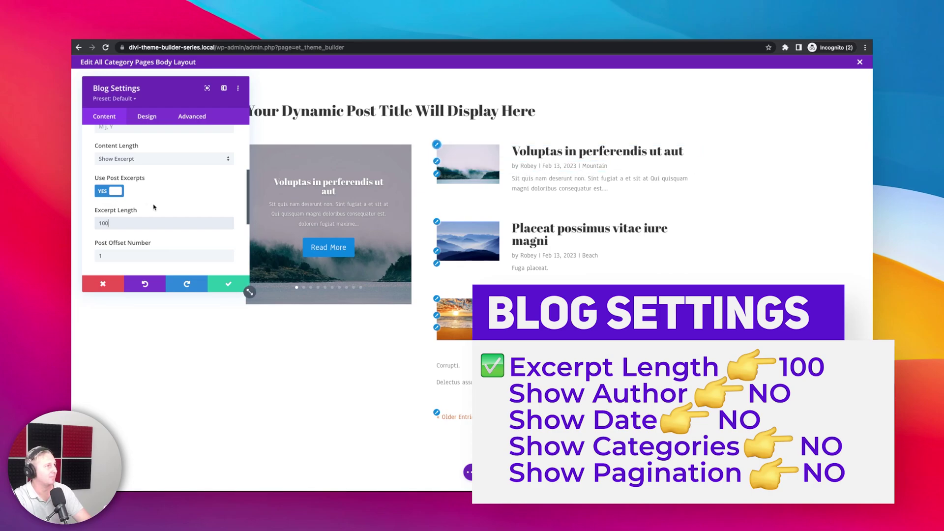
Hide author, date, categories and pagination in the blog list's elements
{"action": "scroll", "coordinate": [248, 284], "scroll_direction": "down", "scroll_amount": 5}
{"action": "left_click", "coordinate": [127, 150]}
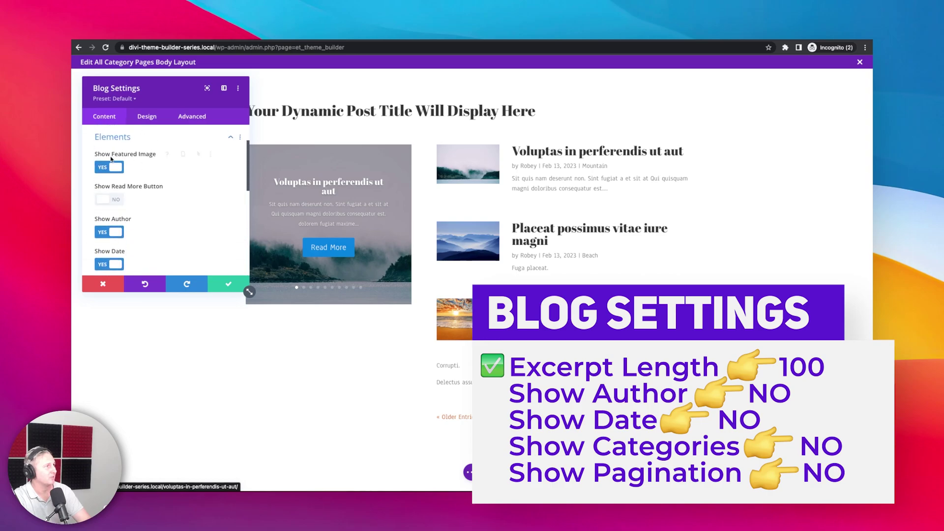
{"action": "left_click", "coordinate": [109, 233]}
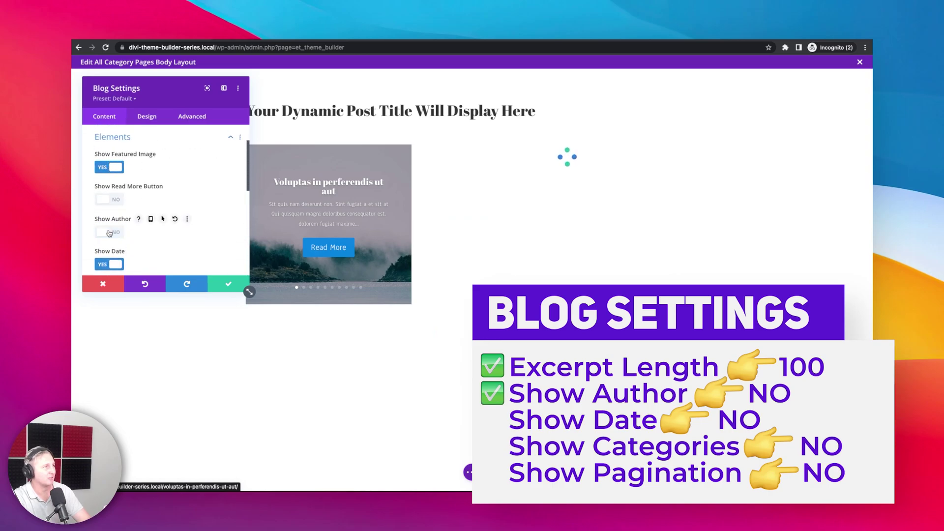
{"action": "left_click", "coordinate": [112, 264]}
{"action": "scroll", "coordinate": [114, 246], "scroll_direction": "down", "scroll_amount": 2}
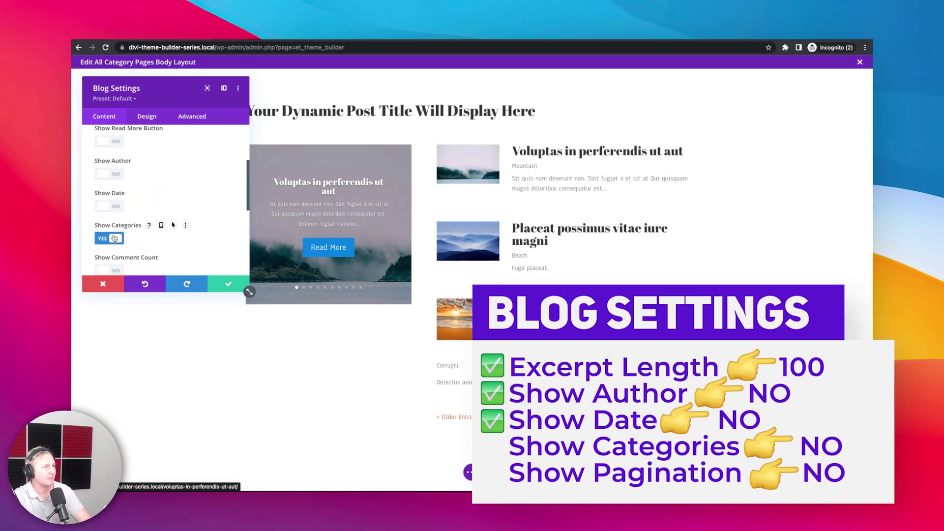
{"action": "left_click", "coordinate": [114, 238]}
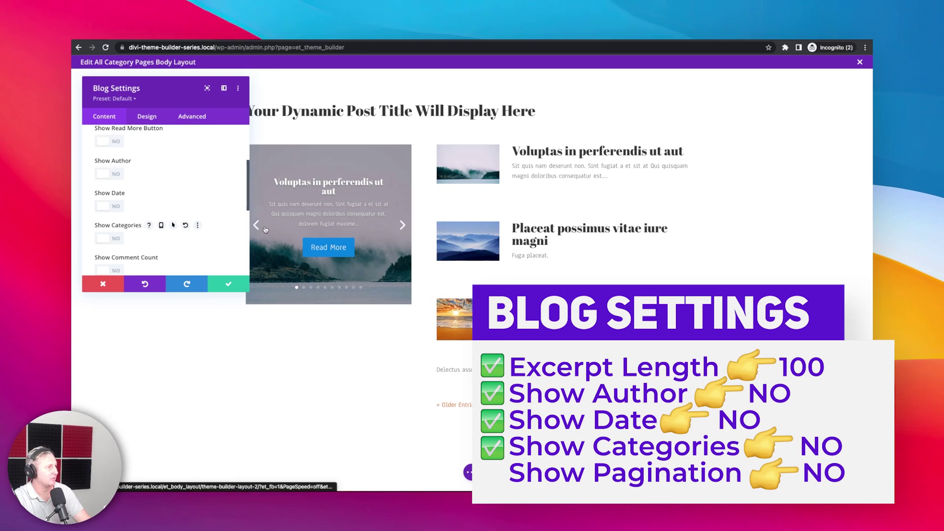
{"action": "scroll", "coordinate": [182, 237], "scroll_direction": "down", "scroll_amount": 2}
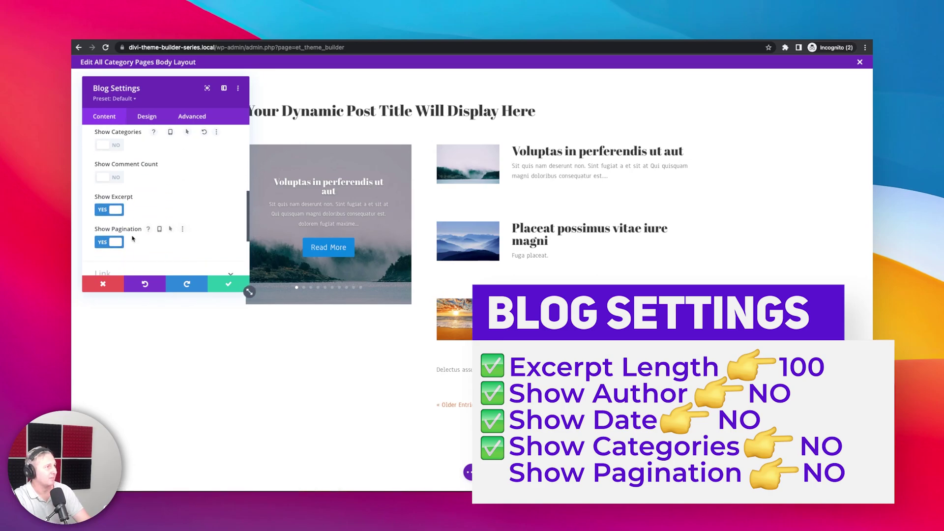
{"action": "scroll", "coordinate": [202, 219], "scroll_direction": "up", "scroll_amount": 5}
{"action": "scroll", "coordinate": [172, 206], "scroll_direction": "down", "scroll_amount": 4}
{"action": "scroll", "coordinate": [140, 220], "scroll_direction": "down", "scroll_amount": 1}
{"action": "left_click", "coordinate": [109, 250]}
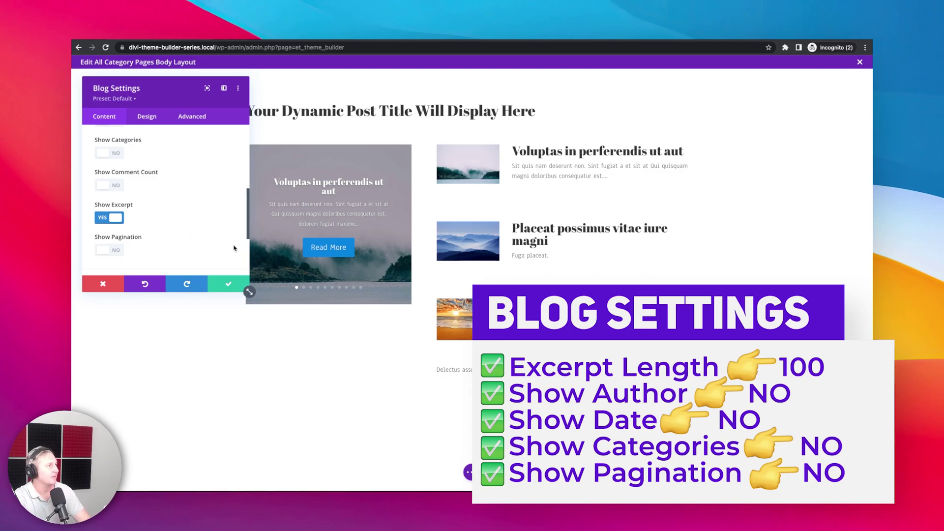
Save the blog settings and give the Blog module the CSS class de-left-image
{"action": "left_click", "coordinate": [221, 289]}
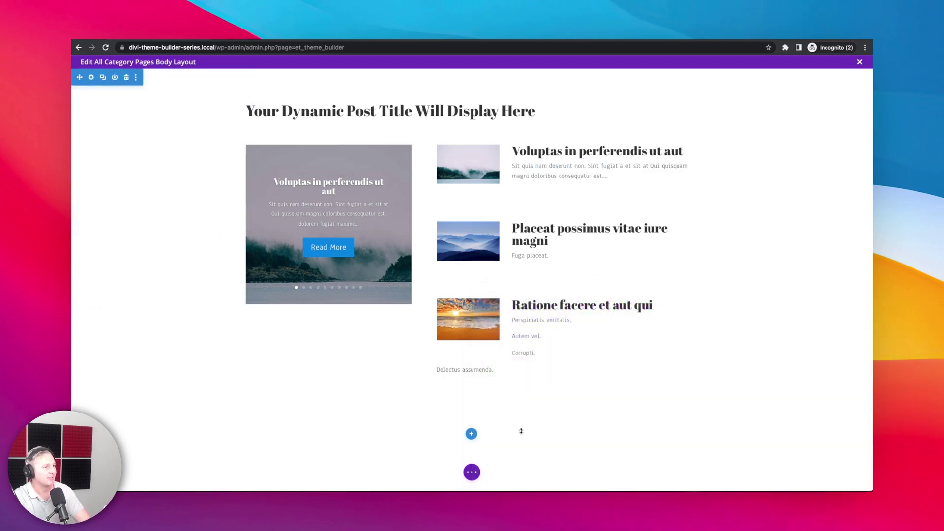
{"action": "left_click", "coordinate": [472, 473]}
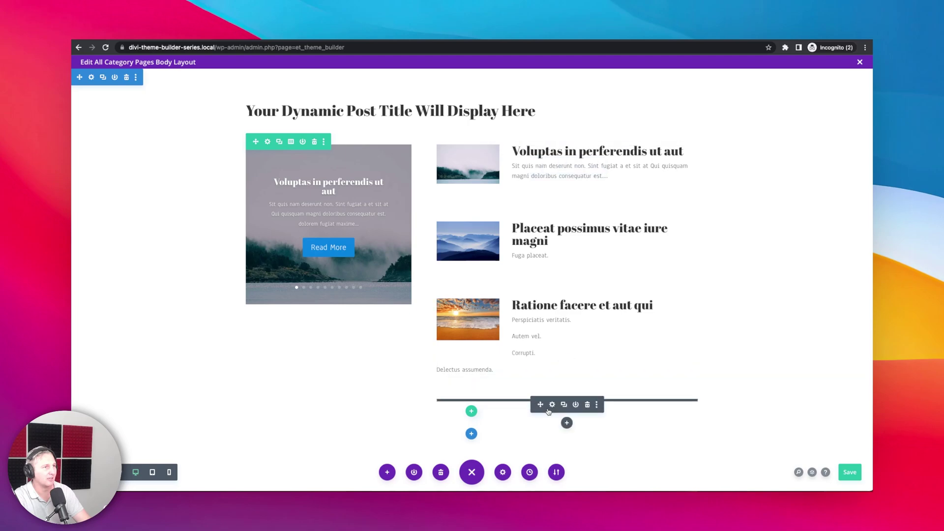
{"action": "left_click", "coordinate": [553, 166]}
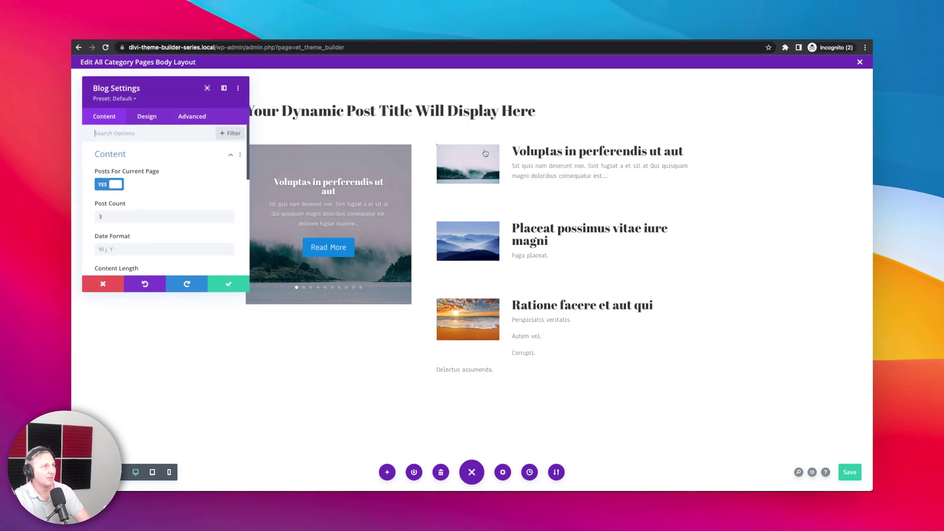
{"action": "left_click", "coordinate": [206, 118]}
{"action": "left_click", "coordinate": [152, 154]}
{"action": "left_click", "coordinate": [138, 216]}
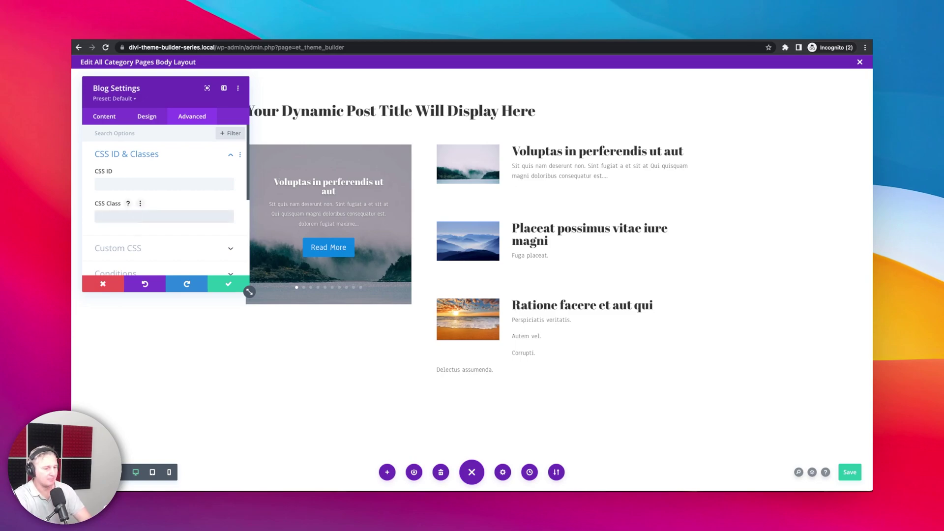
{"action": "type", "text": "de-left-image"}
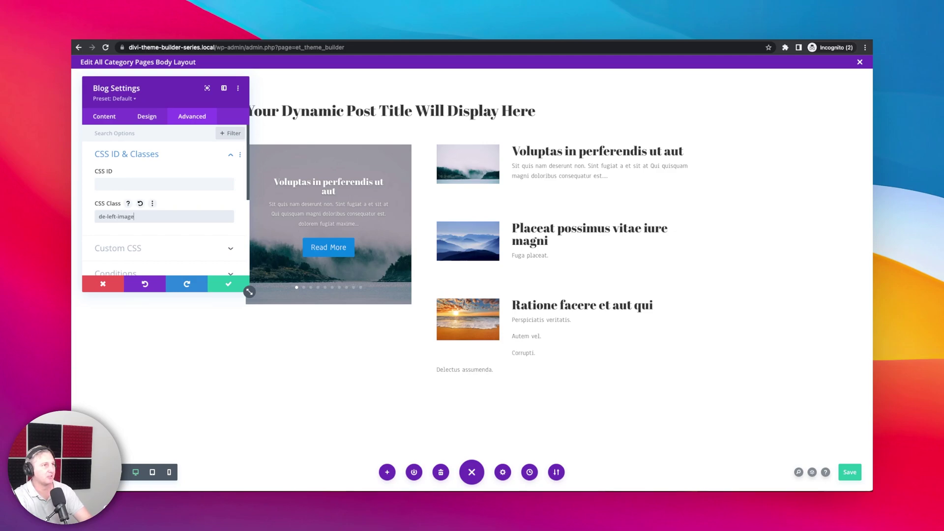
{"action": "triple_click", "coordinate": [115, 216]}
{"action": "left_click", "coordinate": [229, 285]}
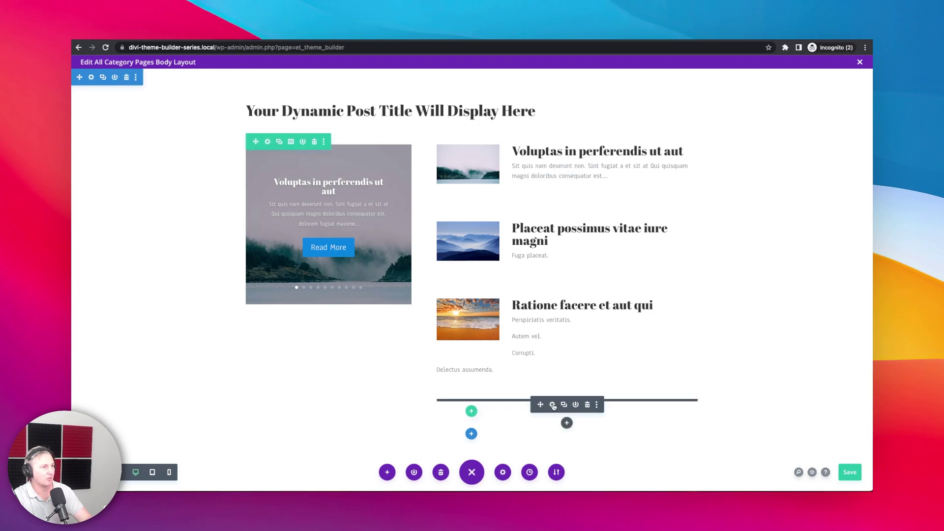
Prefix the Code module's selector on line 2 with .de-left-image
{"action": "left_click", "coordinate": [553, 405]}
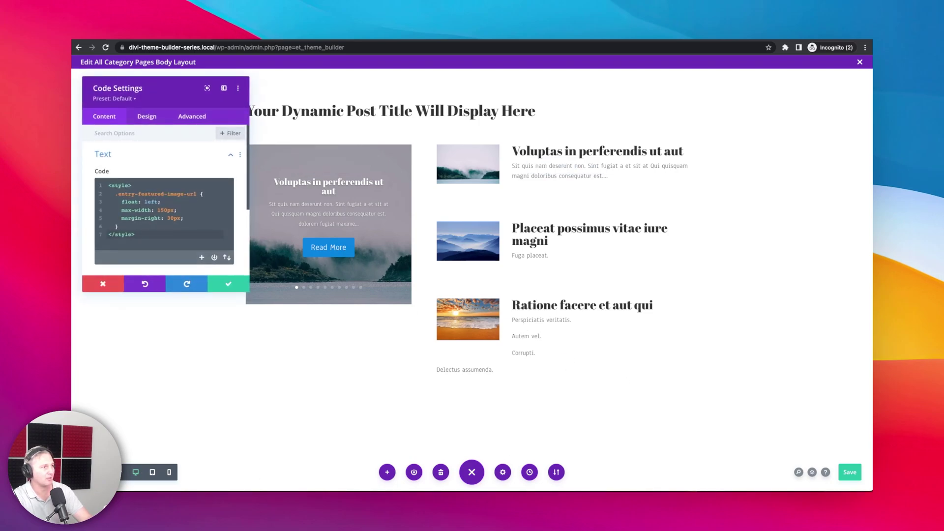
{"action": "key", "text": "shift+w"}
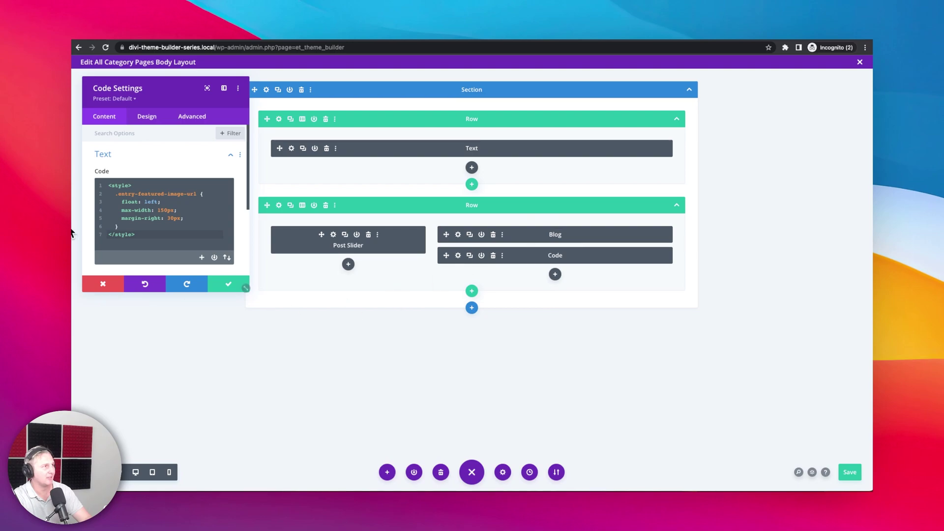
{"action": "left_click", "coordinate": [114, 193]}
{"action": "type", "text": ".de-left-image"}
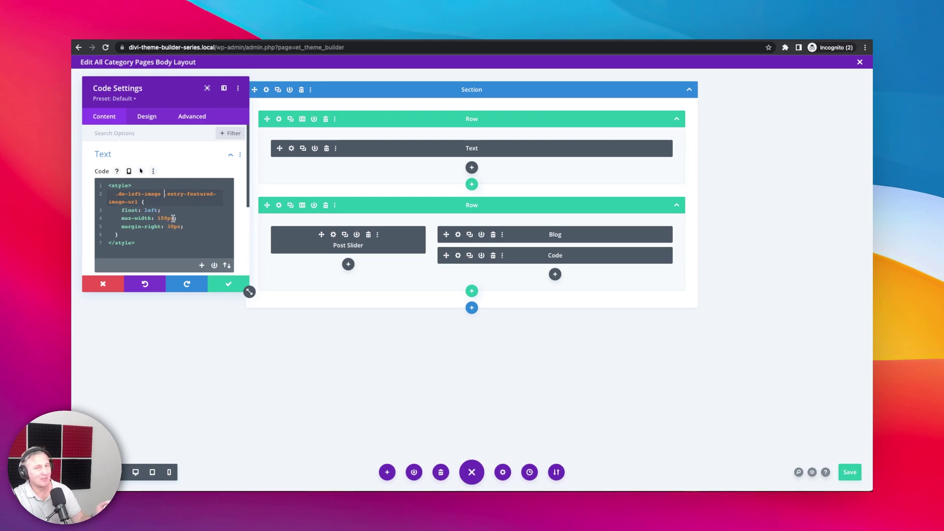
Confirm the code edit, save the category template and reload the Beach category page
{"action": "left_click", "coordinate": [224, 285]}
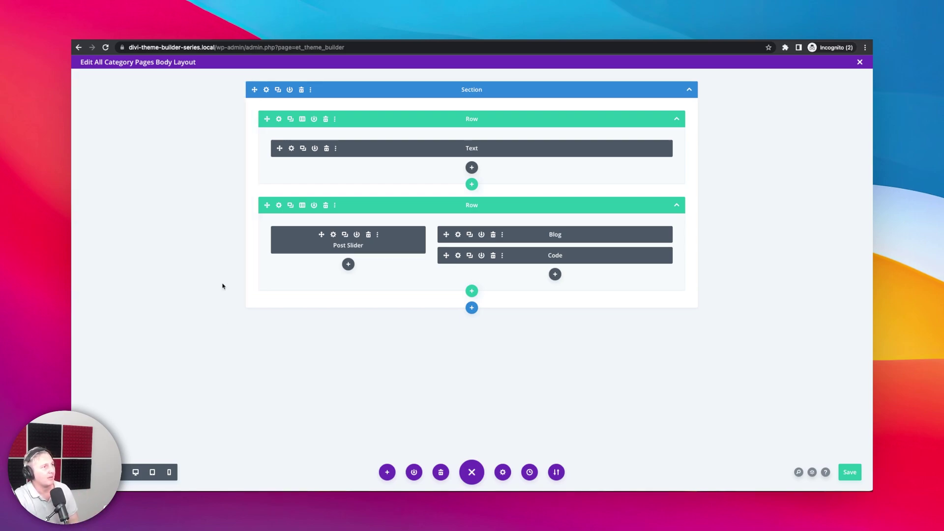
{"action": "left_click", "coordinate": [849, 472]}
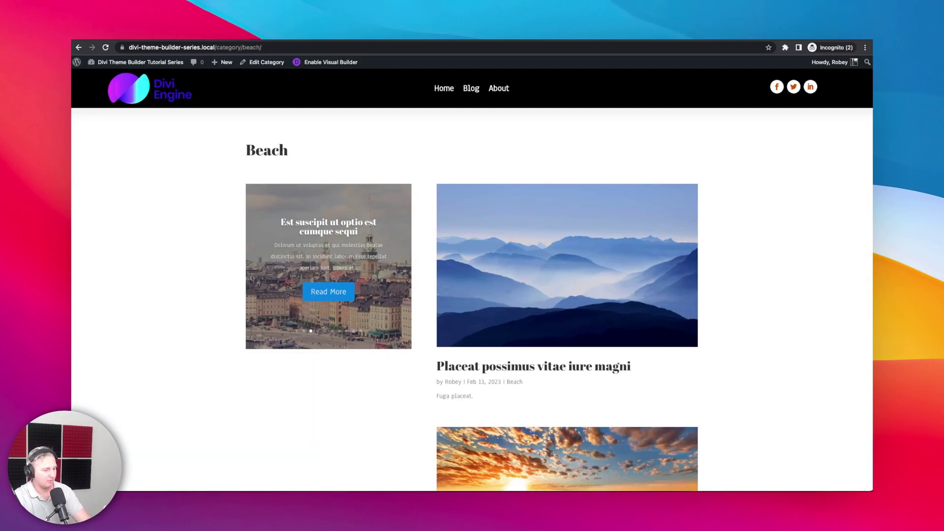
{"action": "key", "text": "super+r"}
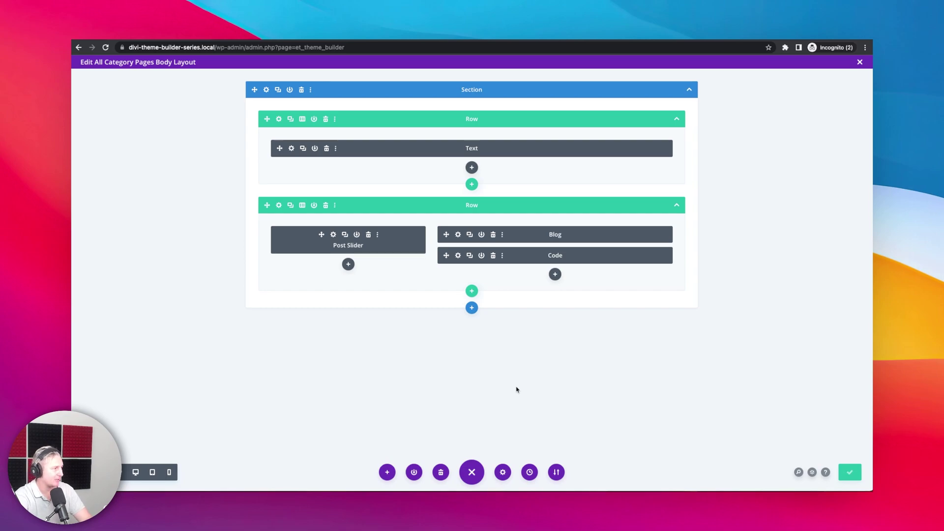
Add a single full-width column row below the slider and side-list row
{"action": "left_click", "coordinate": [472, 291]}
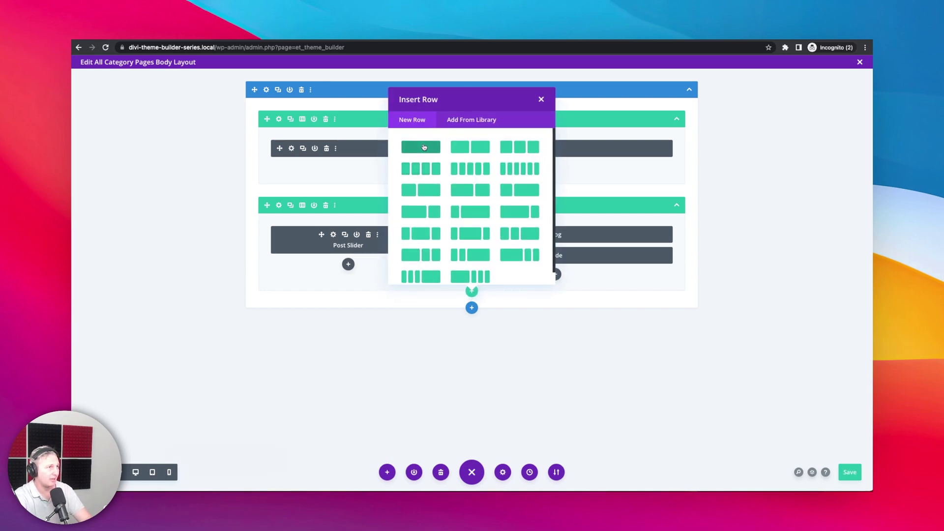
{"action": "left_click", "coordinate": [422, 146]}
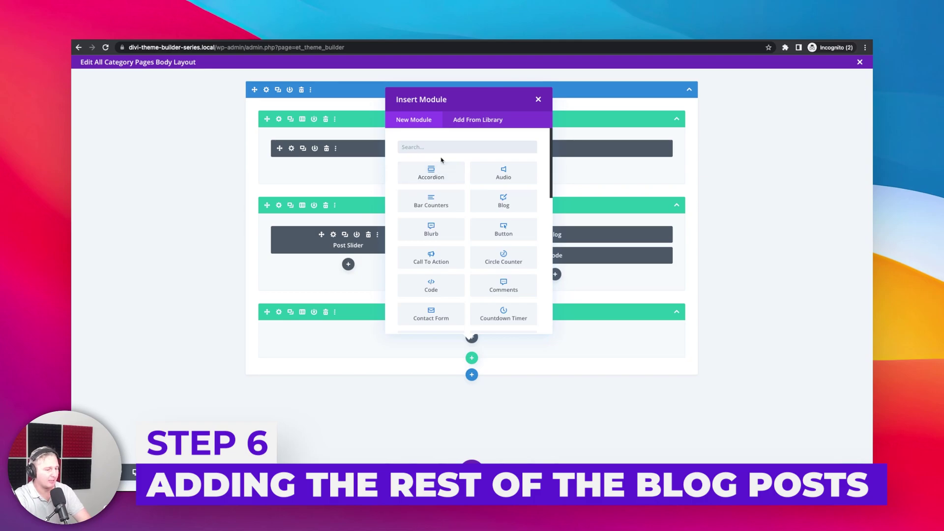
Insert a Blog module into the new row and enable Posts For Current Page
{"action": "type", "text": "blog"}
{"action": "left_click", "coordinate": [433, 173]}
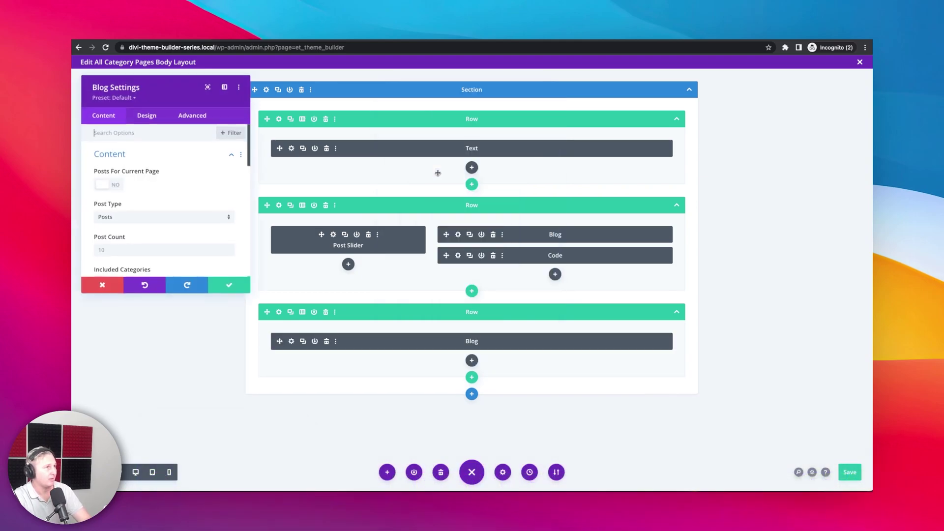
{"action": "left_click", "coordinate": [132, 473]}
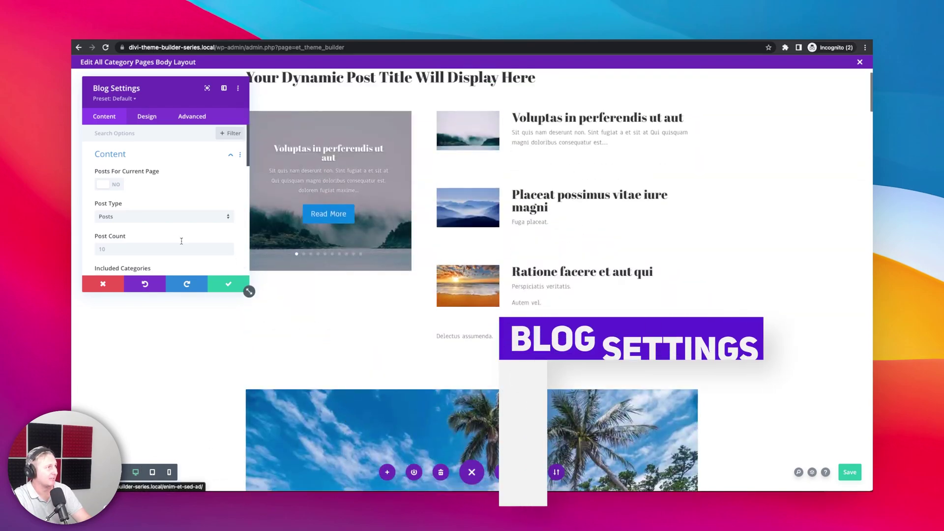
{"action": "left_click", "coordinate": [112, 184]}
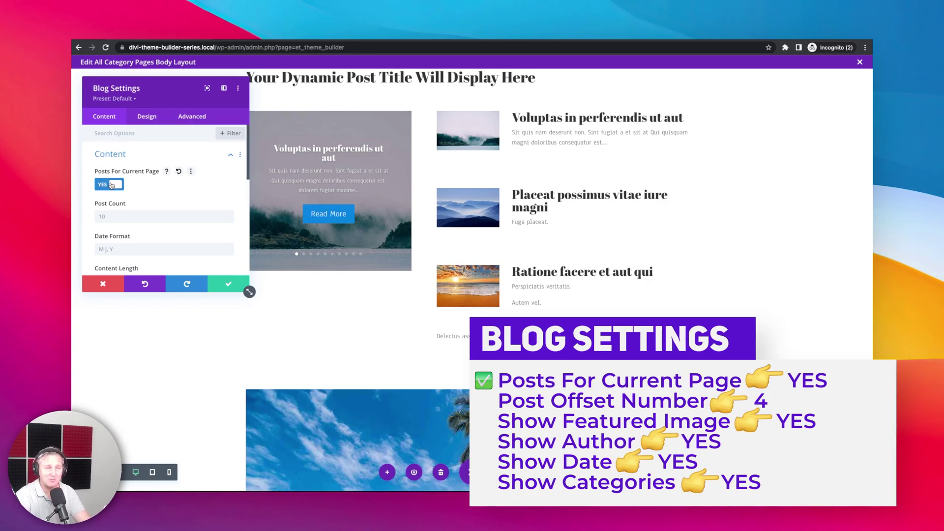
Set the new feed's Post Offset Number to 4
{"action": "left_click", "coordinate": [137, 218]}
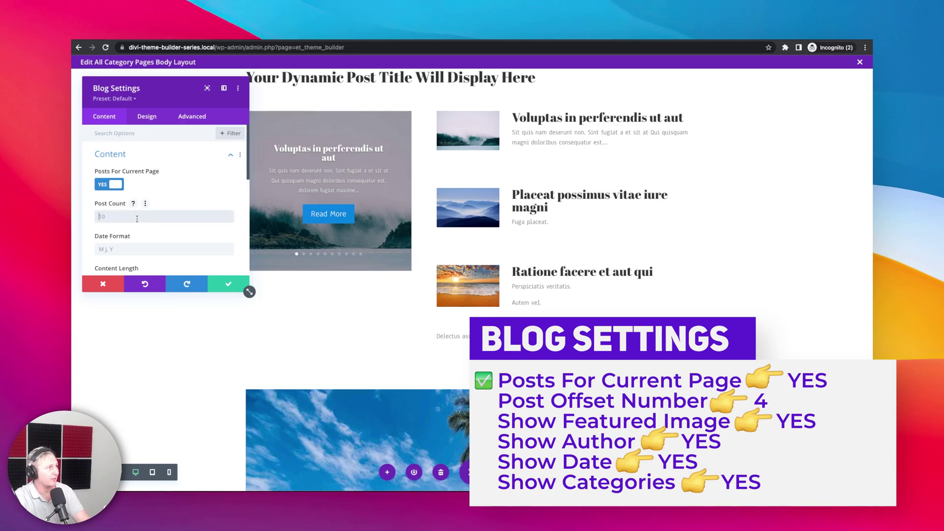
{"action": "scroll", "coordinate": [137, 218], "scroll_direction": "down", "scroll_amount": 2}
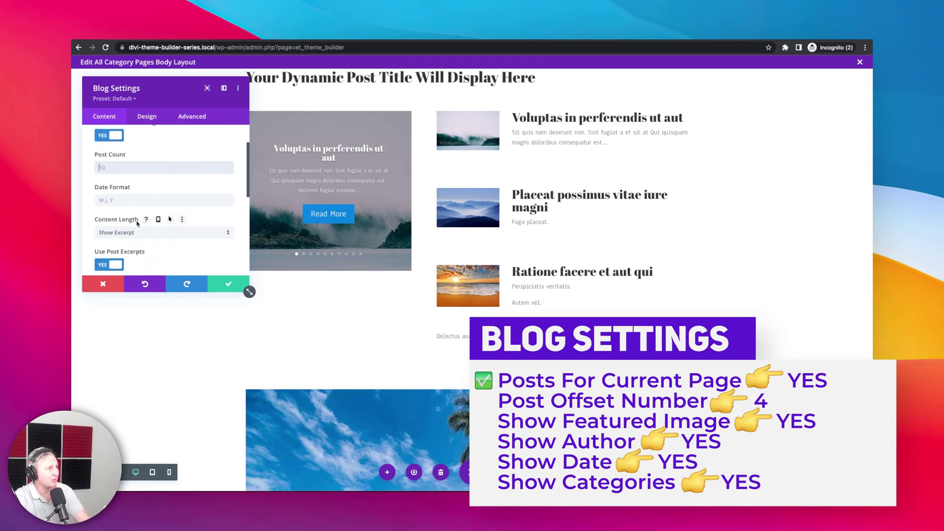
{"action": "scroll", "coordinate": [137, 225], "scroll_direction": "down", "scroll_amount": 3}
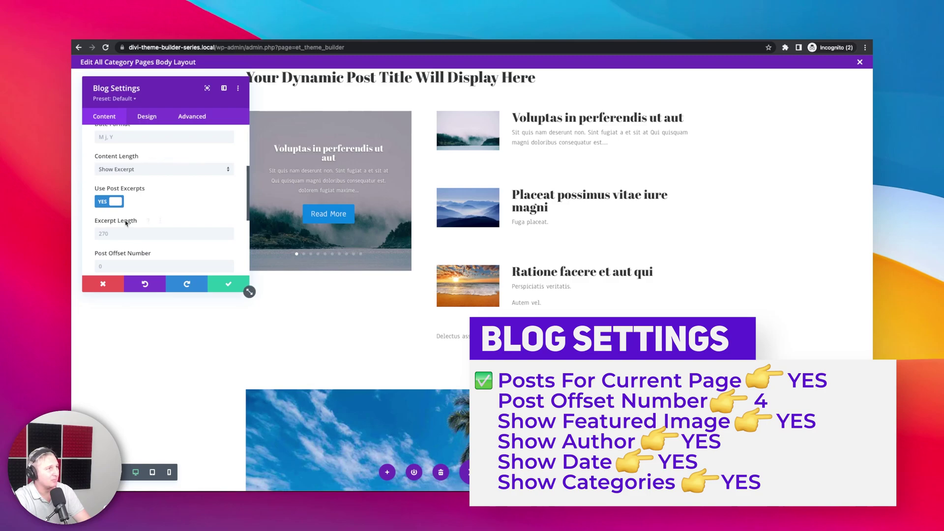
{"action": "scroll", "coordinate": [126, 223], "scroll_direction": "down", "scroll_amount": 4}
{"action": "scroll", "coordinate": [136, 204], "scroll_direction": "up", "scroll_amount": 5}
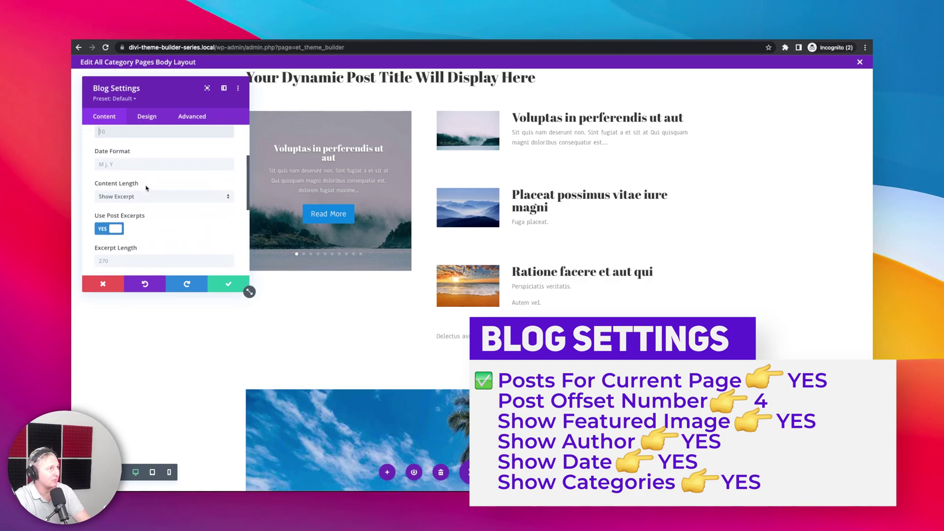
{"action": "scroll", "coordinate": [146, 188], "scroll_direction": "up", "scroll_amount": 3}
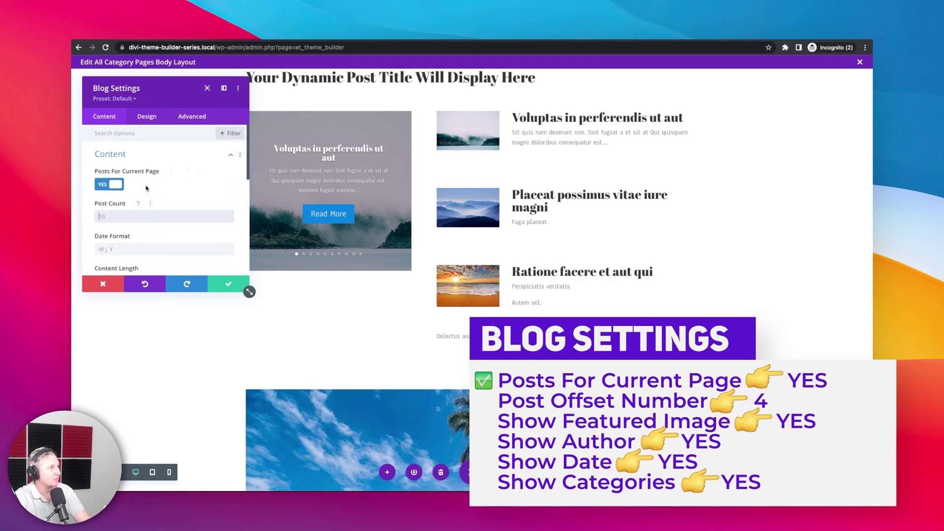
{"action": "scroll", "coordinate": [146, 187], "scroll_direction": "down", "scroll_amount": 4}
{"action": "scroll", "coordinate": [146, 188], "scroll_direction": "down", "scroll_amount": 4}
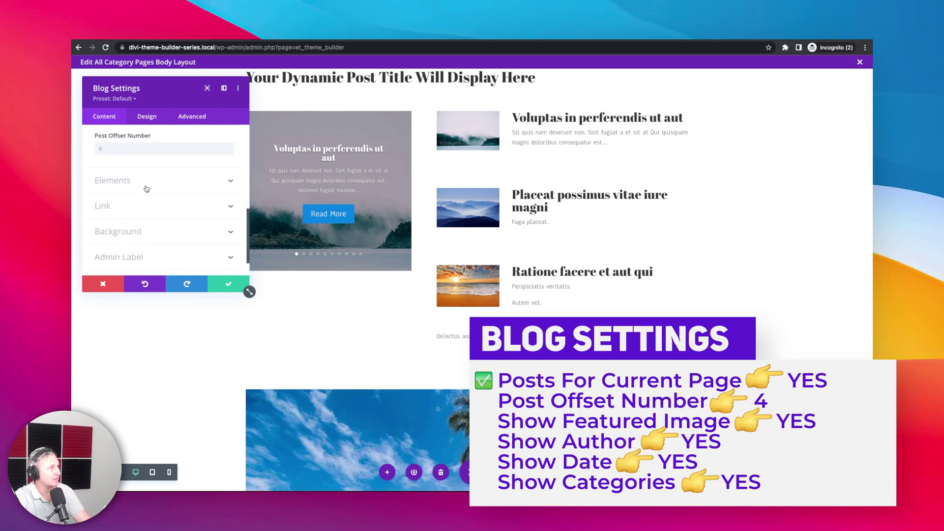
{"action": "left_click", "coordinate": [133, 148]}
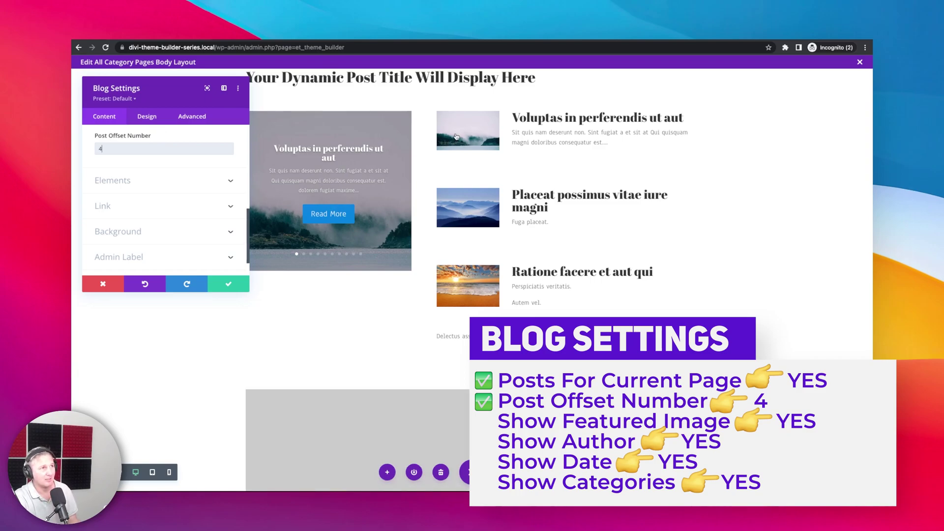
{"action": "scroll", "coordinate": [439, 245], "scroll_direction": "down", "scroll_amount": 5}
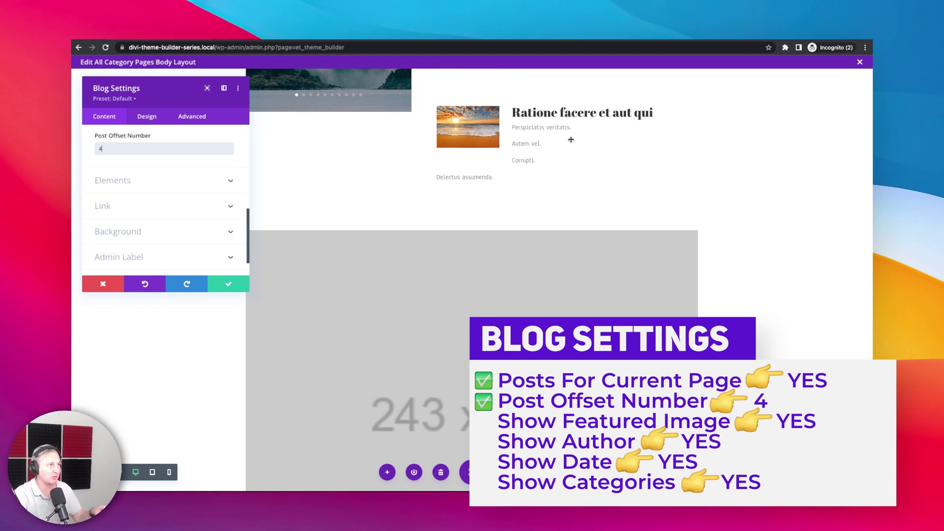
{"action": "scroll", "coordinate": [142, 213], "scroll_direction": "up", "scroll_amount": 5}
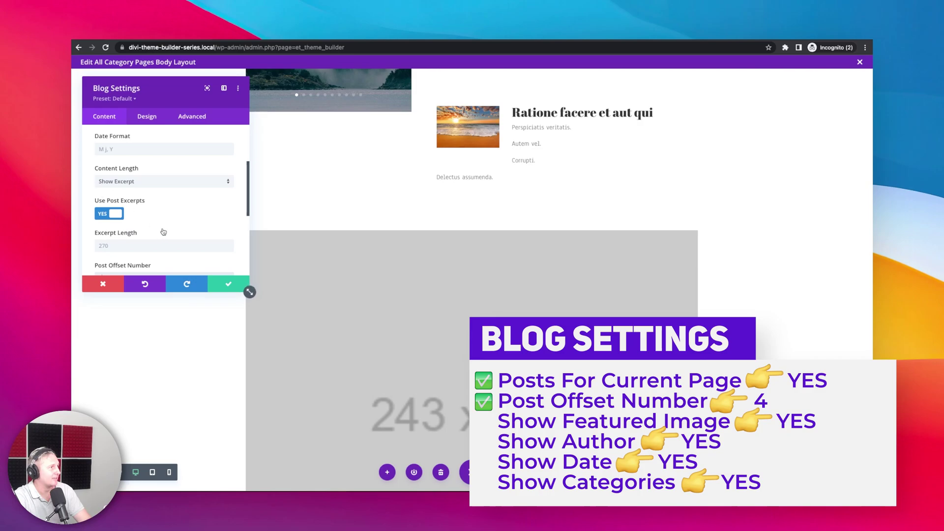
Review the lower feed's Elements, keeping featured image, author, date and categories set to Yes
{"action": "scroll", "coordinate": [163, 232], "scroll_direction": "down", "scroll_amount": 10}
{"action": "left_click", "coordinate": [156, 159]}
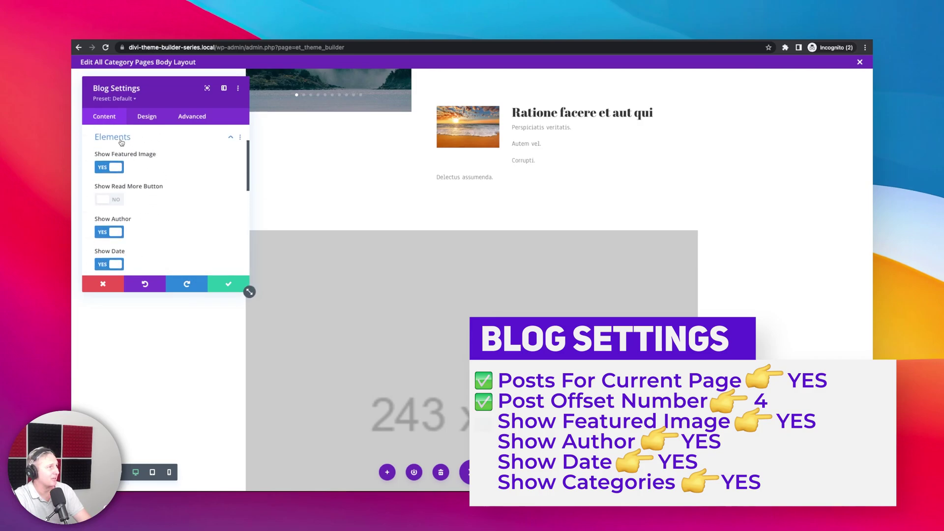
{"action": "scroll", "coordinate": [153, 206], "scroll_direction": "down", "scroll_amount": 2}
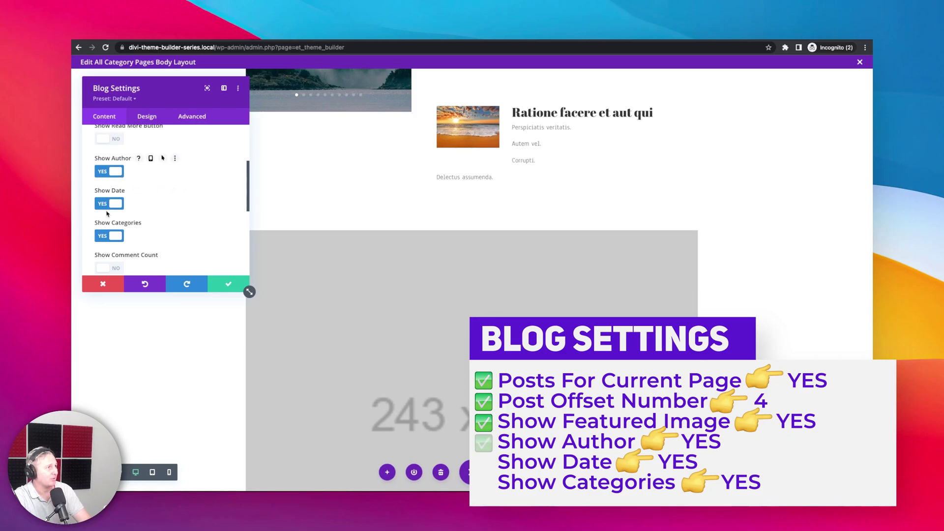
{"action": "scroll", "coordinate": [129, 231], "scroll_direction": "down", "scroll_amount": 2}
{"action": "scroll", "coordinate": [128, 235], "scroll_direction": "down", "scroll_amount": 3}
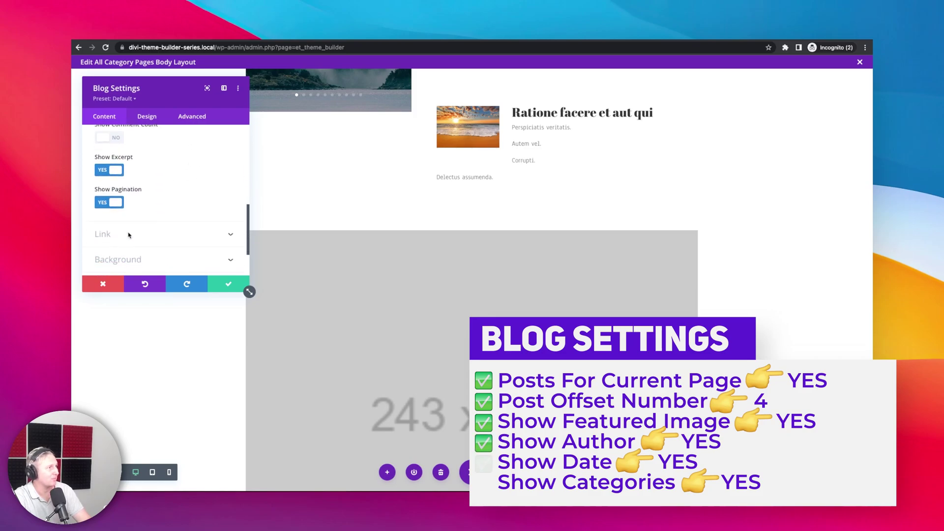
{"action": "scroll", "coordinate": [128, 235], "scroll_direction": "up", "scroll_amount": 1}
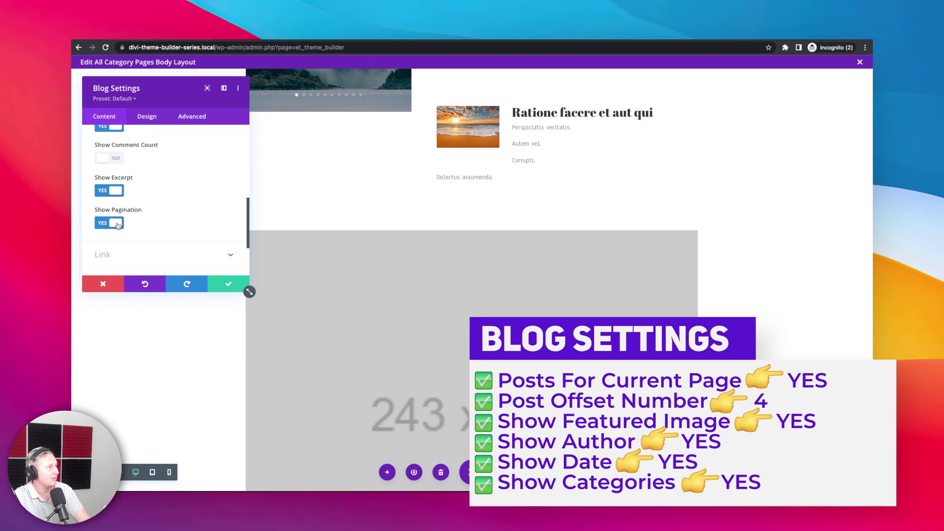
{"action": "scroll", "coordinate": [136, 186], "scroll_direction": "up", "scroll_amount": 8}
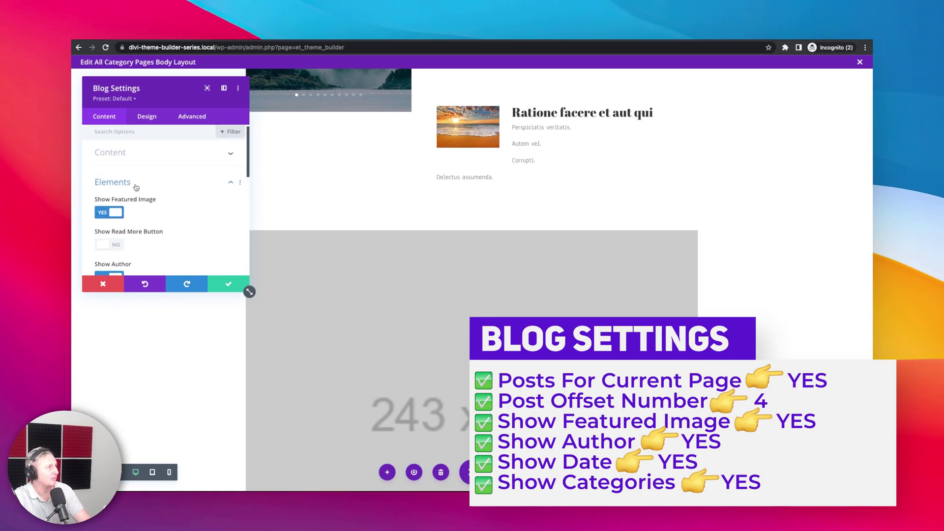
{"action": "left_click", "coordinate": [136, 156]}
{"action": "scroll", "coordinate": [128, 212], "scroll_direction": "down", "scroll_amount": 5}
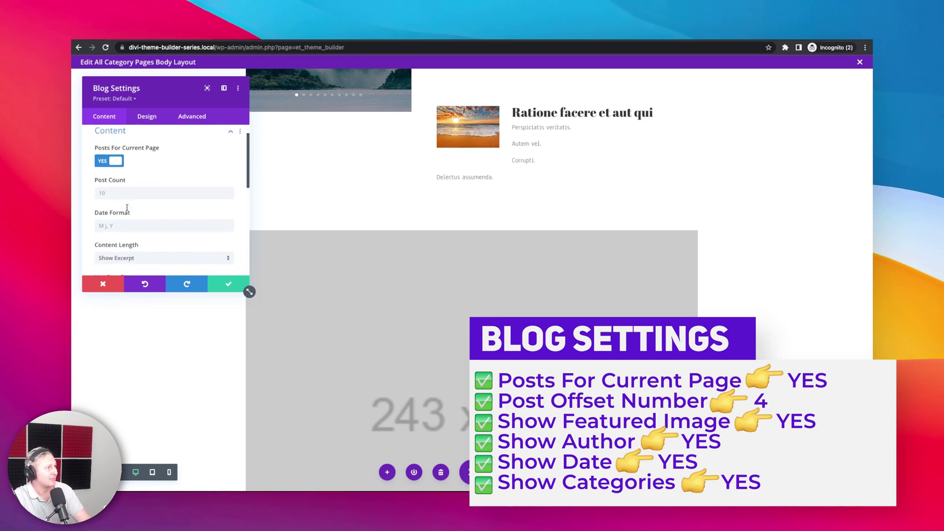
{"action": "scroll", "coordinate": [128, 206], "scroll_direction": "down", "scroll_amount": 3}
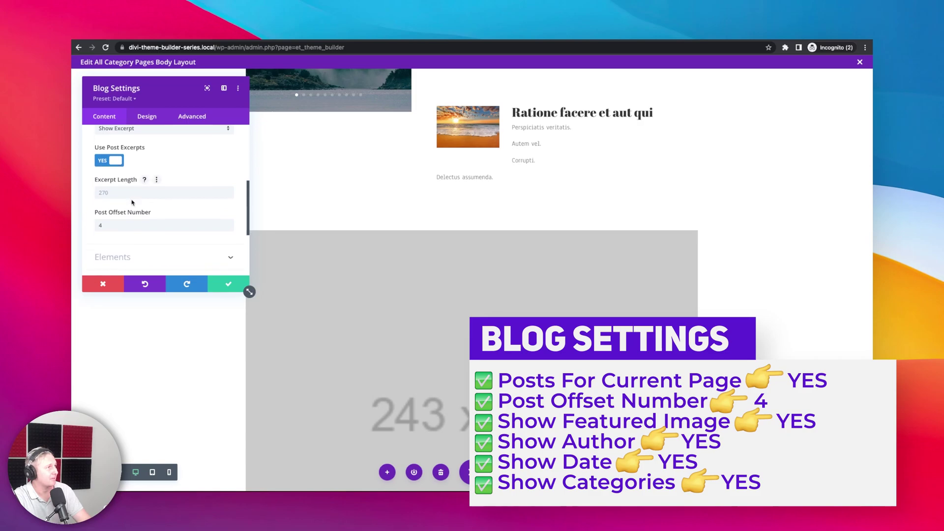
{"action": "left_click", "coordinate": [227, 284]}
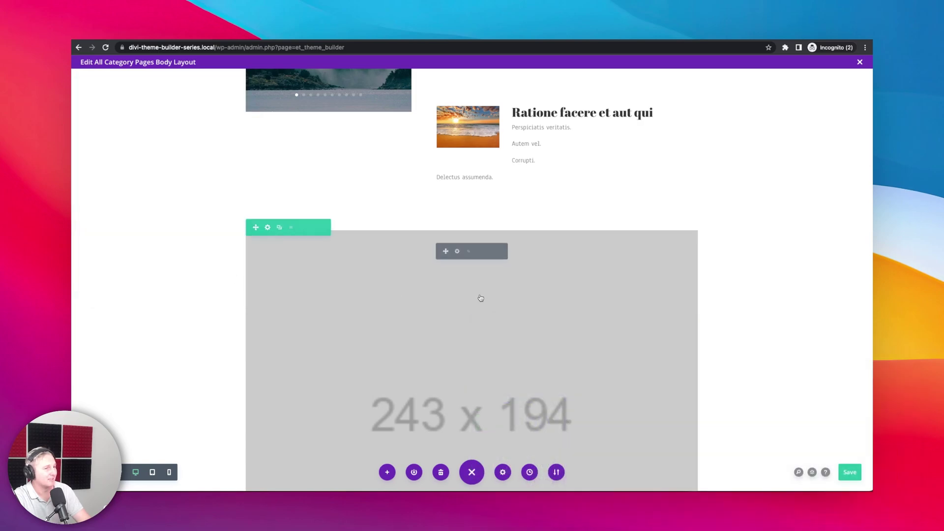
{"action": "left_click", "coordinate": [850, 472]}
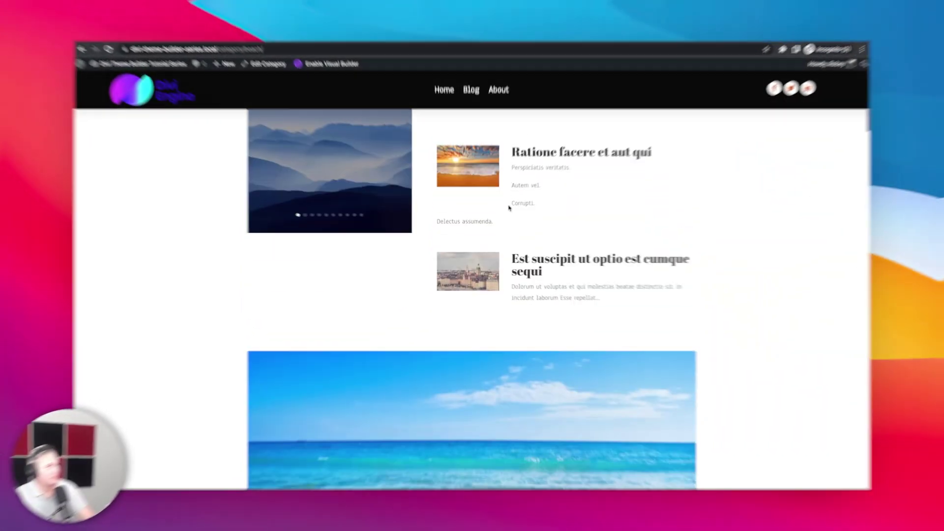
{"action": "scroll", "coordinate": [525, 350], "scroll_direction": "down", "scroll_amount": 10}
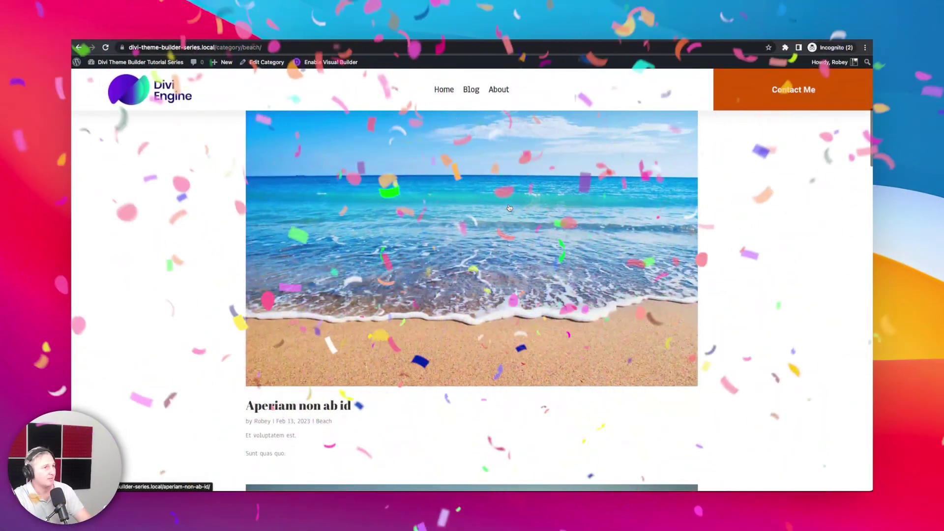
{"action": "scroll", "coordinate": [443, 364], "scroll_direction": "up", "scroll_amount": 15}
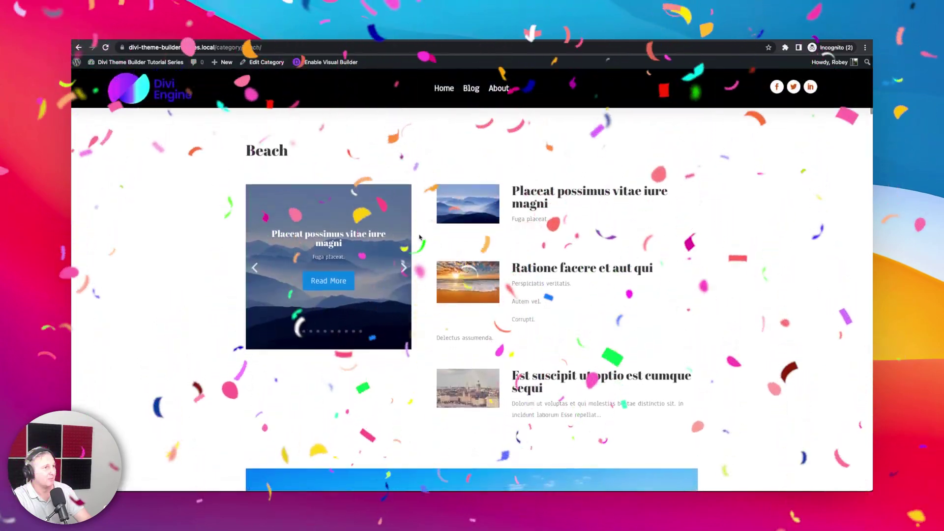
{"action": "scroll", "coordinate": [385, 375], "scroll_direction": "down", "scroll_amount": 8}
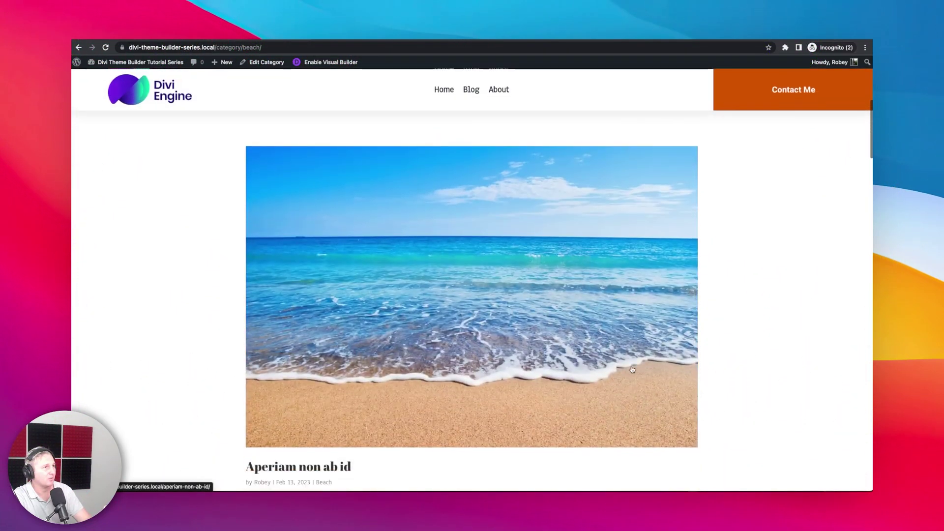
{"action": "scroll", "coordinate": [458, 402], "scroll_direction": "up", "scroll_amount": 7}
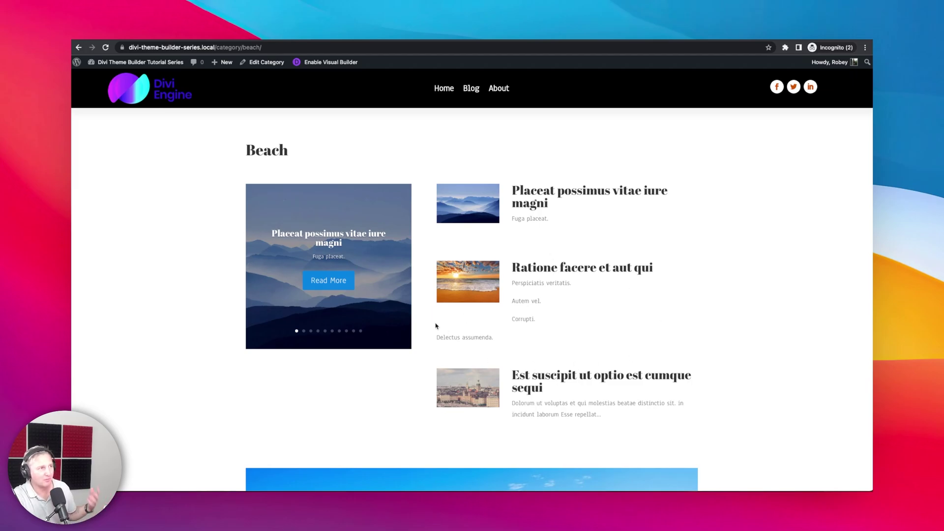
{"action": "scroll", "coordinate": [435, 325], "scroll_direction": "down", "scroll_amount": 5}
{"action": "scroll", "coordinate": [435, 327], "scroll_direction": "down", "scroll_amount": 4}
{"action": "scroll", "coordinate": [435, 326], "scroll_direction": "up", "scroll_amount": 8}
{"action": "left_click", "coordinate": [402, 269]}
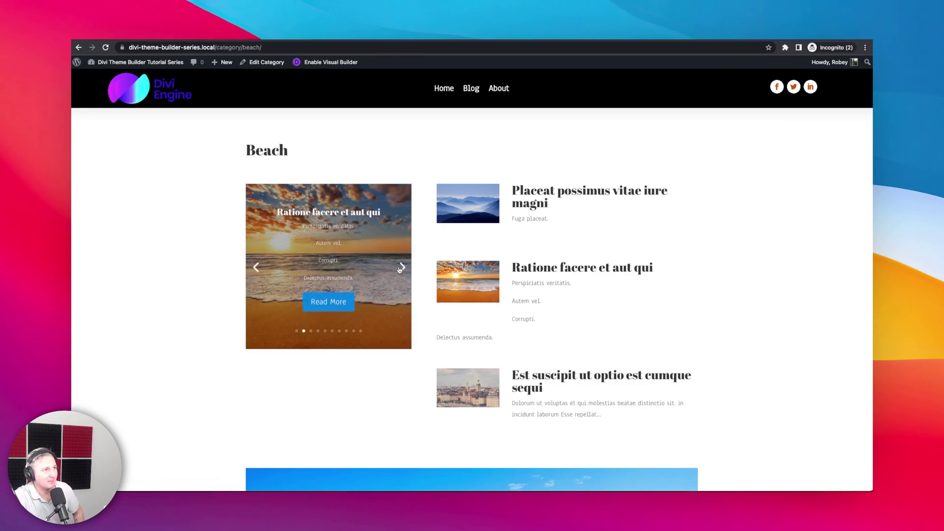
{"action": "left_click", "coordinate": [401, 268]}
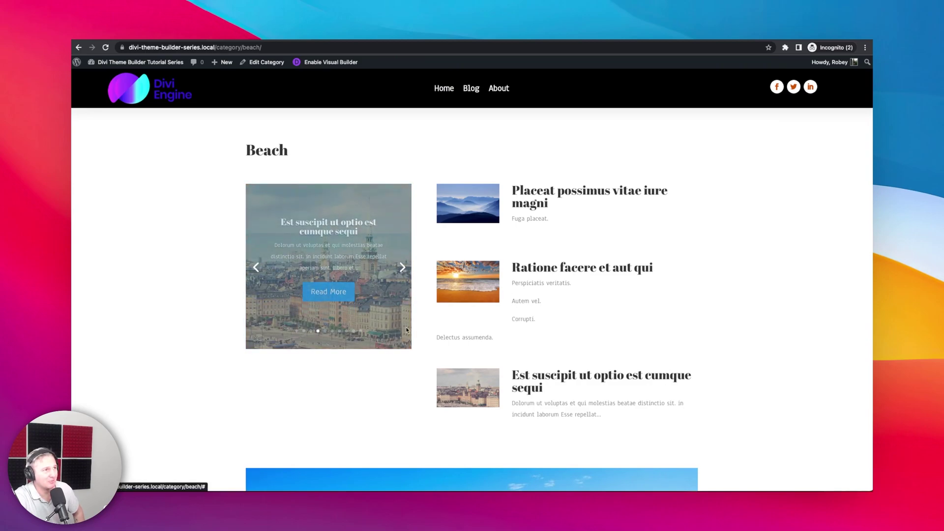
{"action": "scroll", "coordinate": [406, 330], "scroll_direction": "down", "scroll_amount": 8}
{"action": "scroll", "coordinate": [401, 317], "scroll_direction": "up", "scroll_amount": 6}
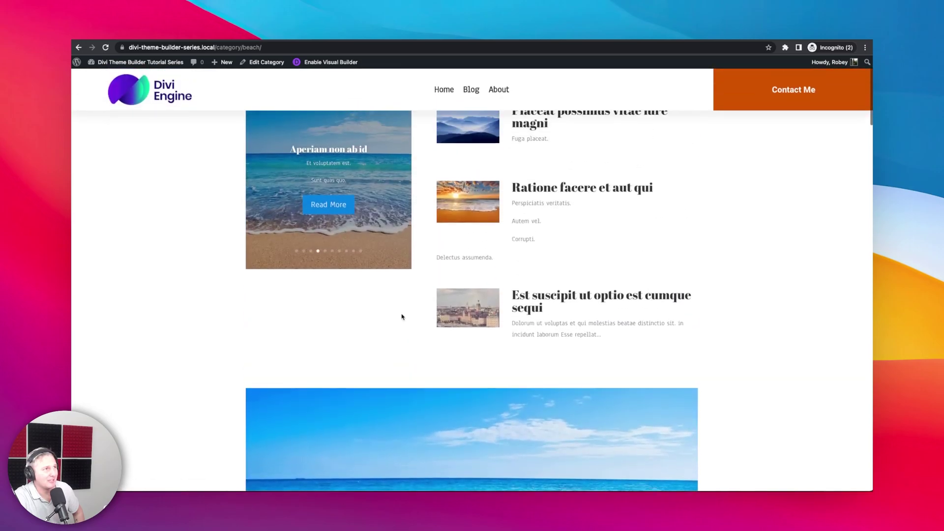
{"action": "scroll", "coordinate": [402, 316], "scroll_direction": "up", "scroll_amount": 1}
{"action": "scroll", "coordinate": [361, 337], "scroll_direction": "down", "scroll_amount": 15}
{"action": "scroll", "coordinate": [367, 350], "scroll_direction": "down", "scroll_amount": 10}
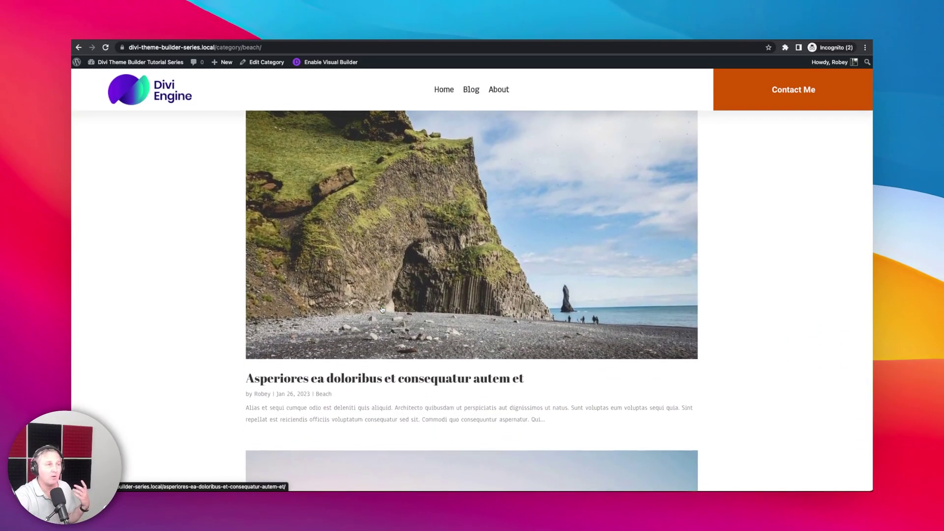
{"action": "scroll", "coordinate": [381, 308], "scroll_direction": "up", "scroll_amount": 20}
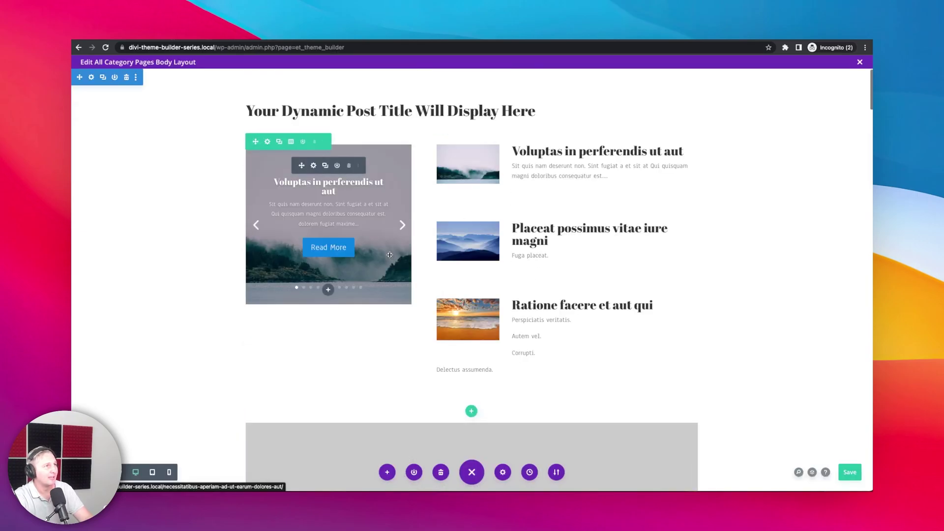
Add a dotted background pattern to the section and open its pattern style choices
{"action": "left_click", "coordinate": [91, 78]}
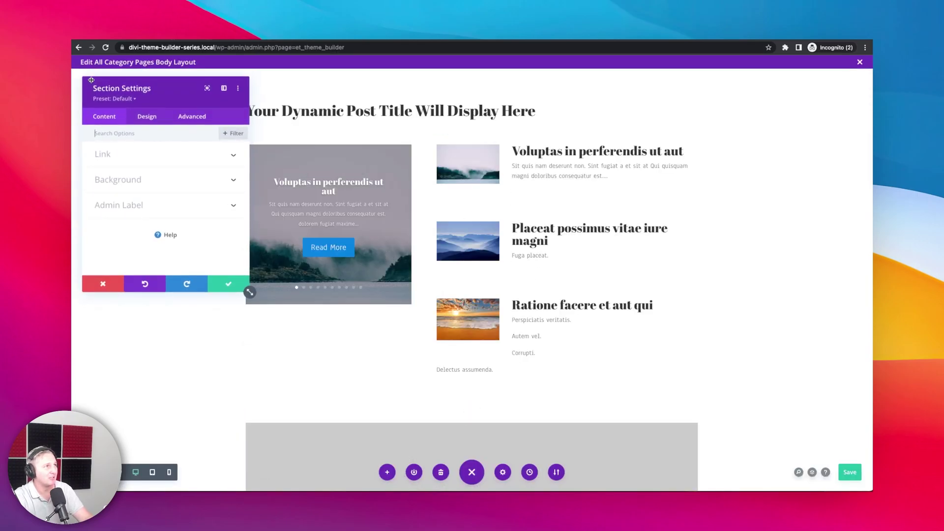
{"action": "left_click", "coordinate": [122, 178]}
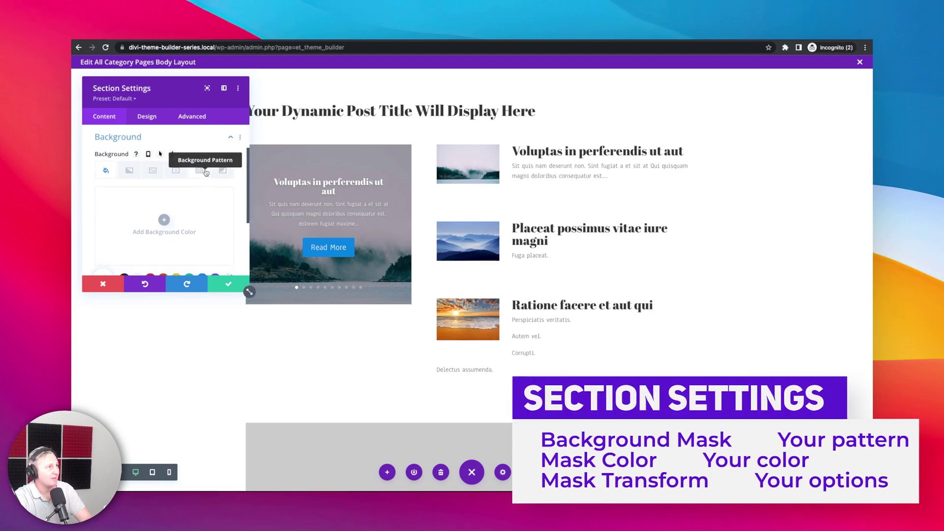
{"action": "left_click", "coordinate": [206, 172]}
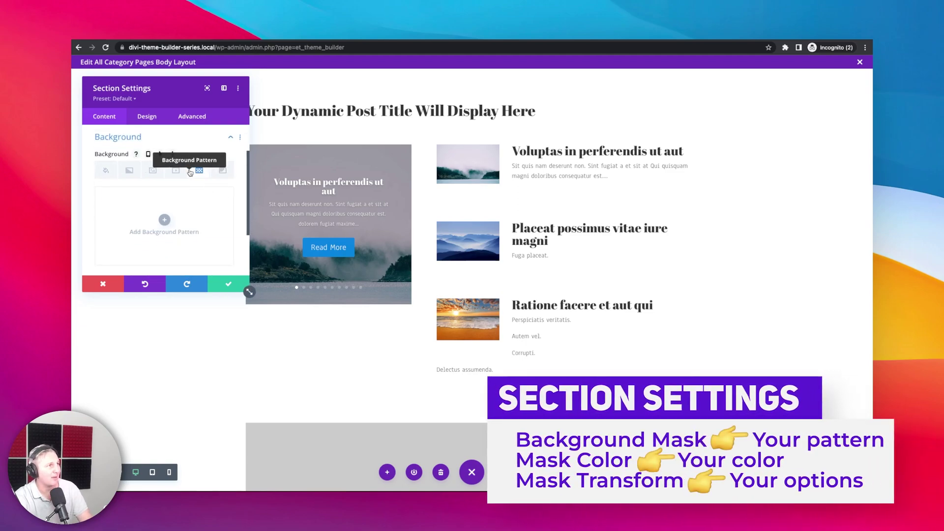
{"action": "left_click", "coordinate": [162, 219]}
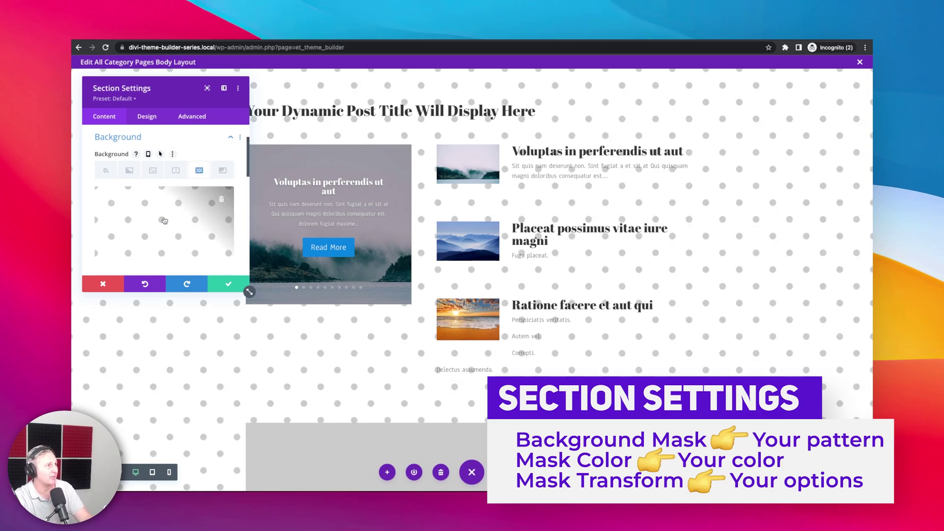
{"action": "left_click", "coordinate": [175, 225]}
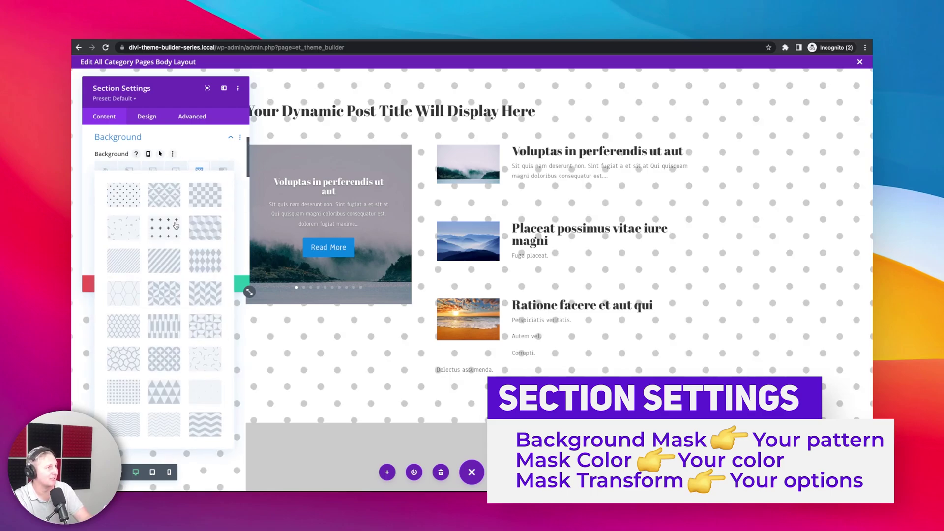
{"action": "left_click", "coordinate": [215, 412]}
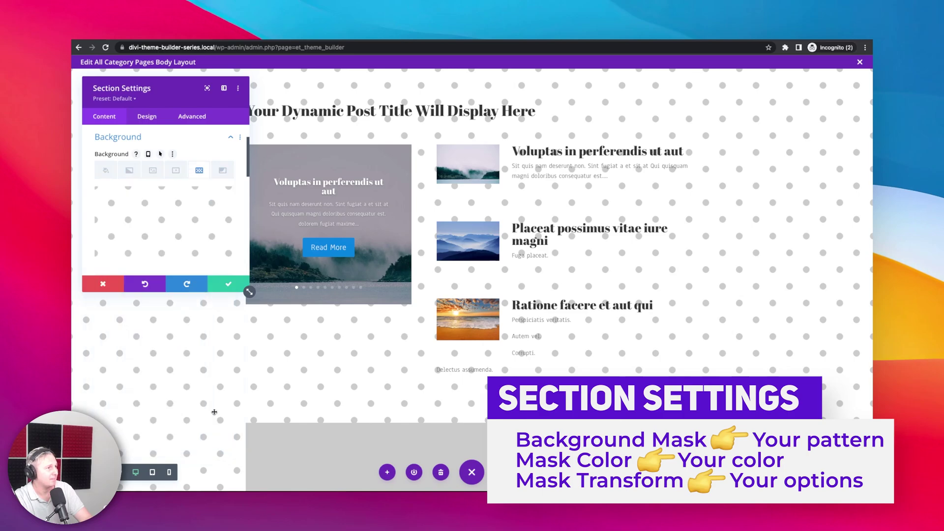
{"action": "left_click", "coordinate": [170, 235]}
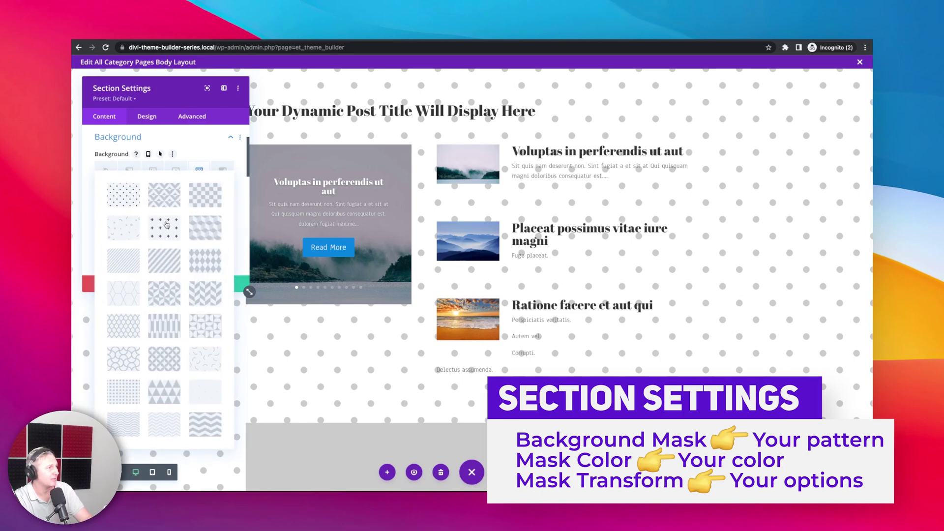
Remove the dot pattern and add a diagonal stripe background mask to the section
{"action": "left_click", "coordinate": [207, 146]}
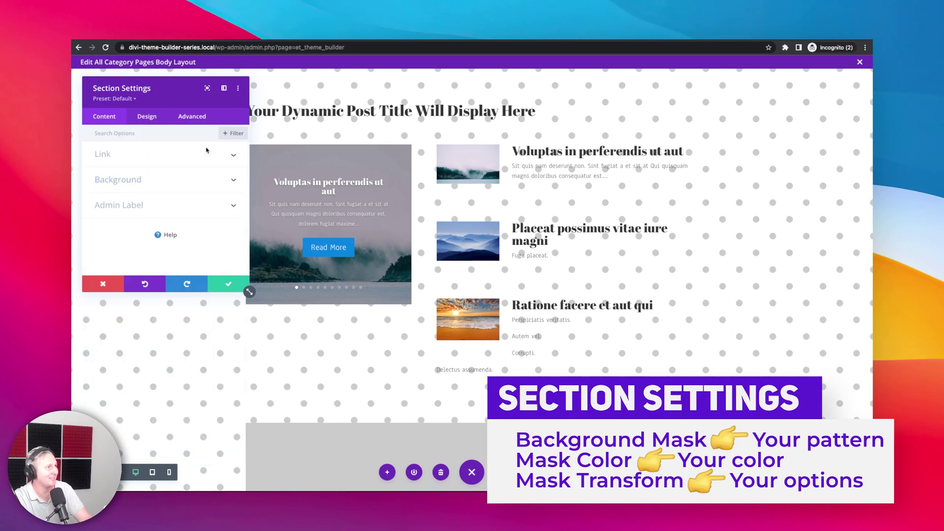
{"action": "left_click", "coordinate": [186, 183]}
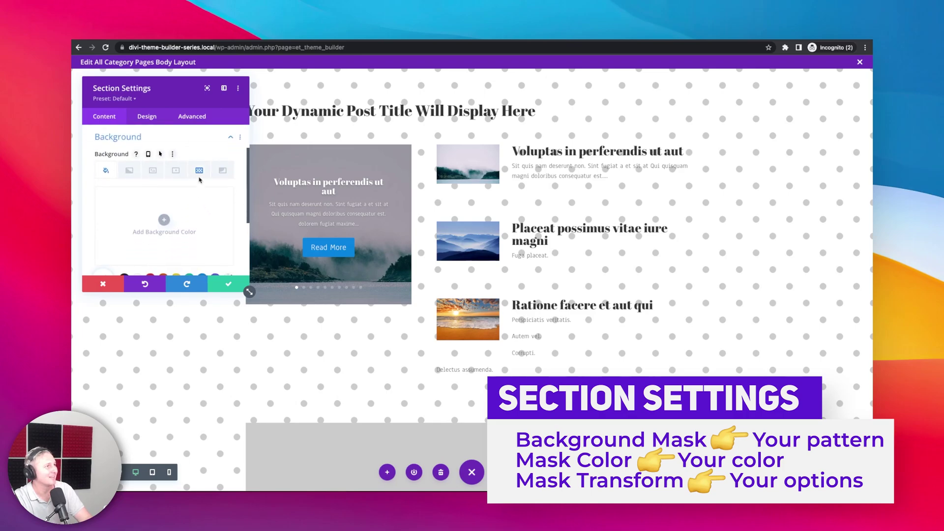
{"action": "left_click", "coordinate": [223, 198]}
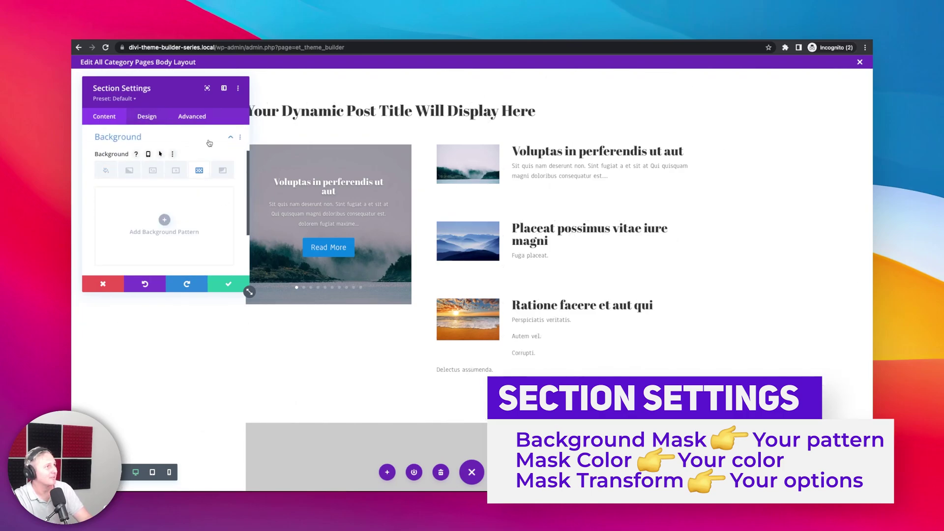
{"action": "left_click", "coordinate": [222, 170]}
{"action": "left_click", "coordinate": [174, 224]}
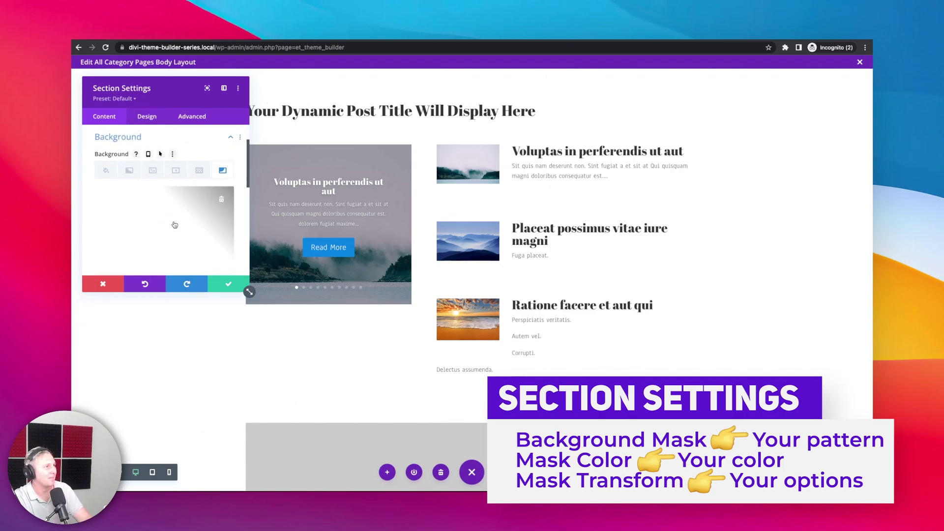
{"action": "left_click", "coordinate": [202, 220]}
{"action": "left_click", "coordinate": [207, 259]}
{"action": "left_click", "coordinate": [206, 259]}
{"action": "left_click", "coordinate": [210, 301]}
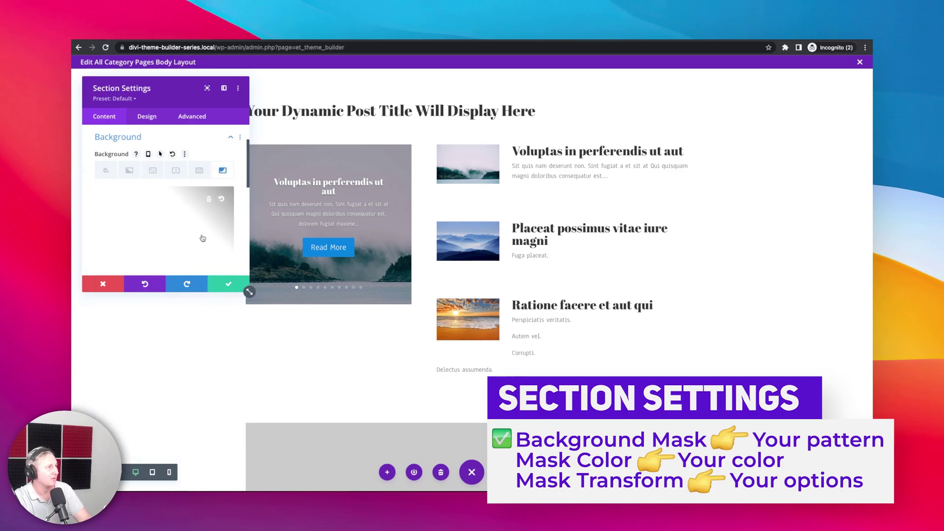
Try yellow and purple mask colours and the flip, invert and rotate mask transforms
{"action": "scroll", "coordinate": [167, 221], "scroll_direction": "down", "scroll_amount": 5}
{"action": "left_click", "coordinate": [176, 151]}
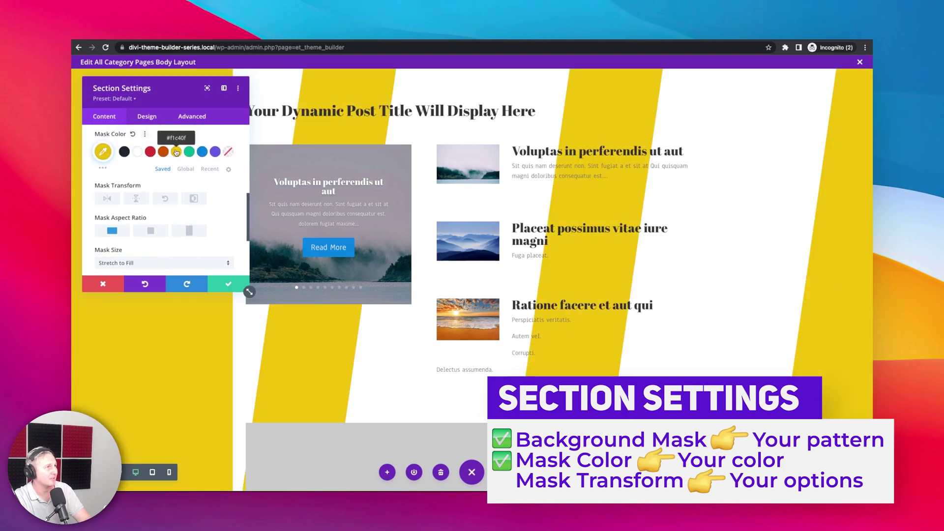
{"action": "left_click", "coordinate": [215, 151]}
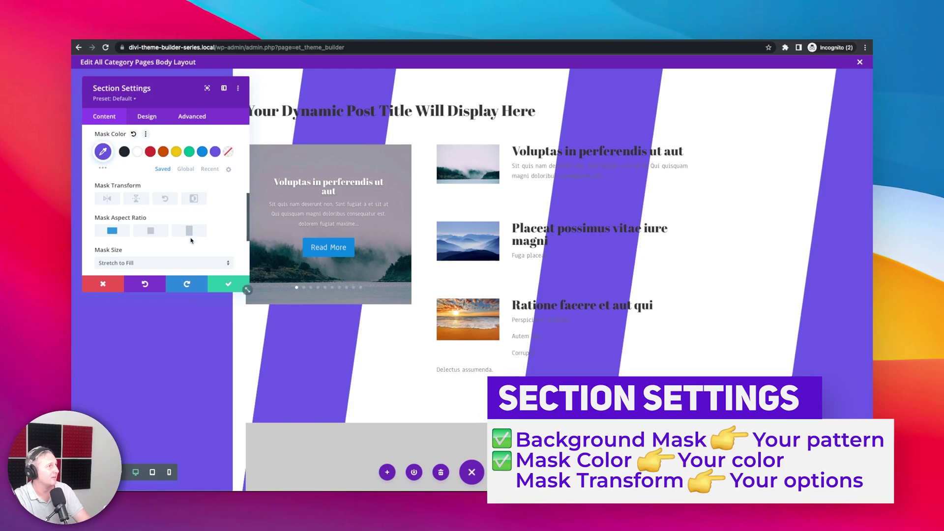
{"action": "left_click", "coordinate": [135, 200]}
{"action": "left_click", "coordinate": [114, 200]}
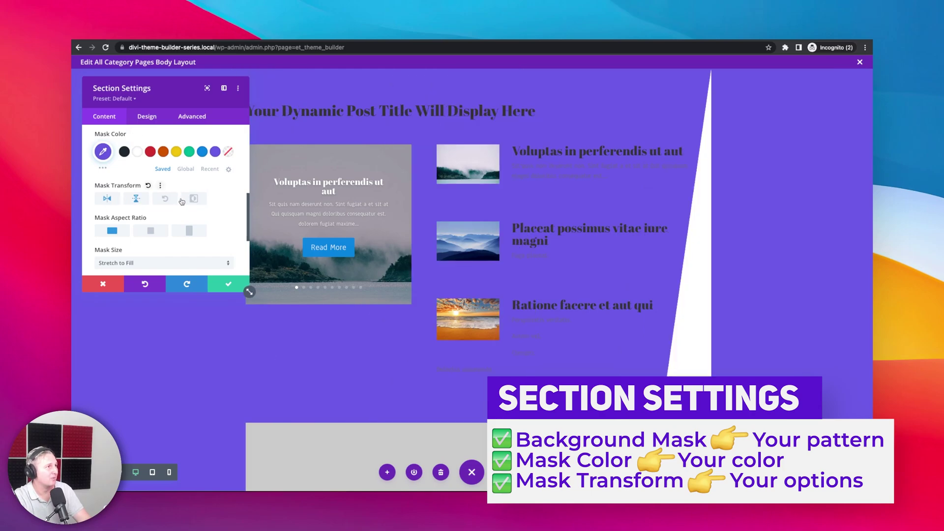
{"action": "left_click", "coordinate": [194, 198]}
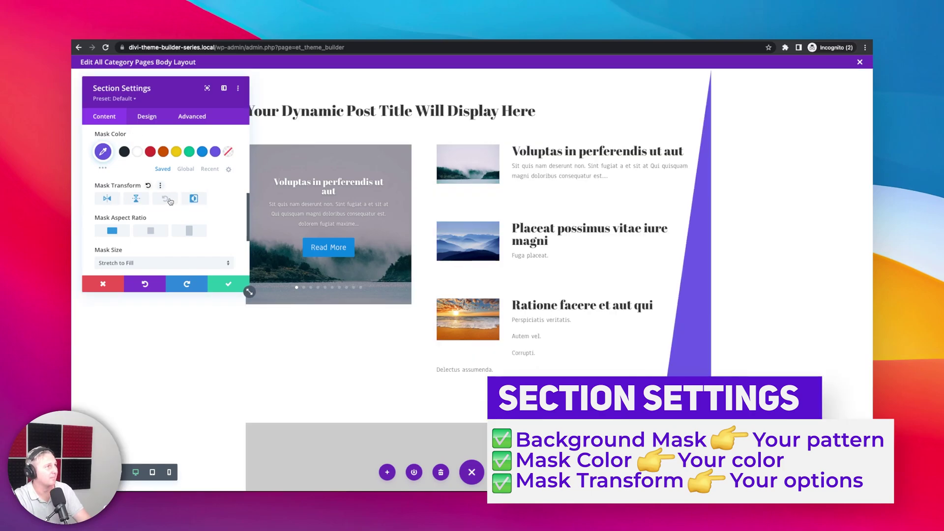
{"action": "left_click", "coordinate": [169, 200]}
{"action": "left_click", "coordinate": [140, 201]}
{"action": "left_click", "coordinate": [103, 200]}
{"action": "left_click", "coordinate": [129, 200]}
{"action": "left_click", "coordinate": [132, 200]}
{"action": "left_click", "coordinate": [132, 201]}
{"action": "left_click", "coordinate": [132, 201]}
{"action": "left_click", "coordinate": [107, 200]}
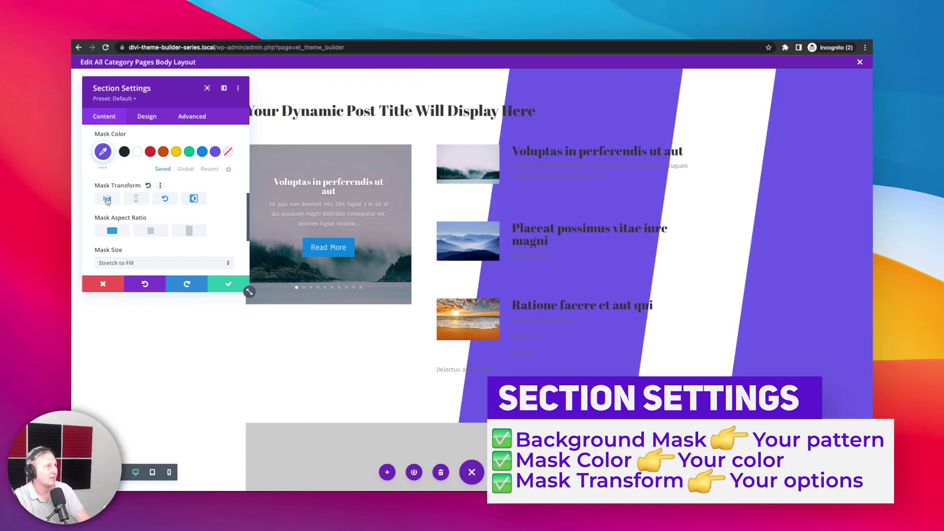
Set the mask colour back to yellow and apply the section settings
{"action": "left_click", "coordinate": [179, 155]}
{"action": "scroll", "coordinate": [456, 318], "scroll_direction": "down", "scroll_amount": 10}
{"action": "scroll", "coordinate": [457, 318], "scroll_direction": "down", "scroll_amount": 10}
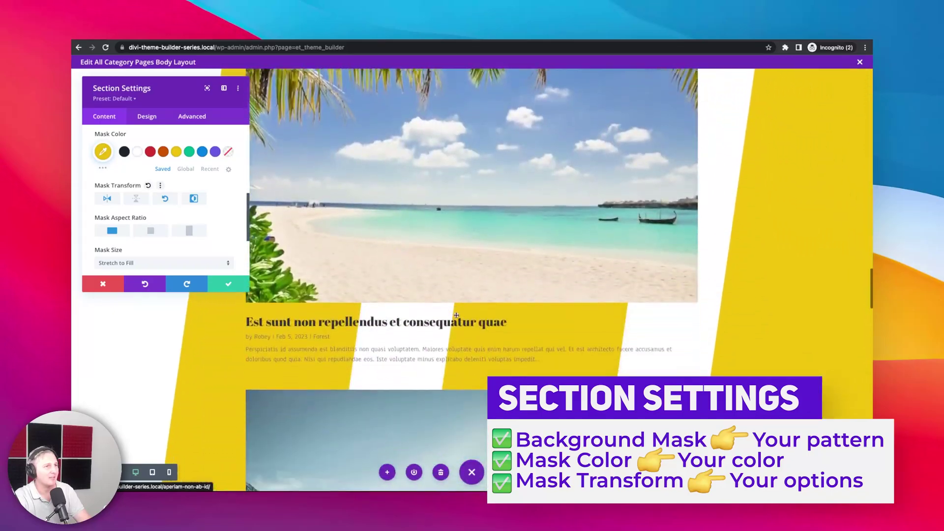
{"action": "scroll", "coordinate": [457, 318], "scroll_direction": "up", "scroll_amount": 15}
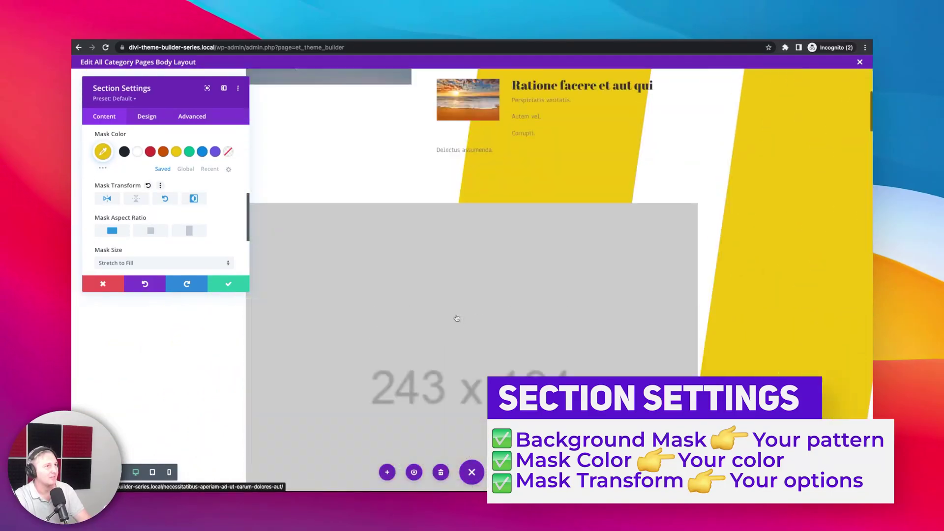
{"action": "left_click", "coordinate": [233, 284]}
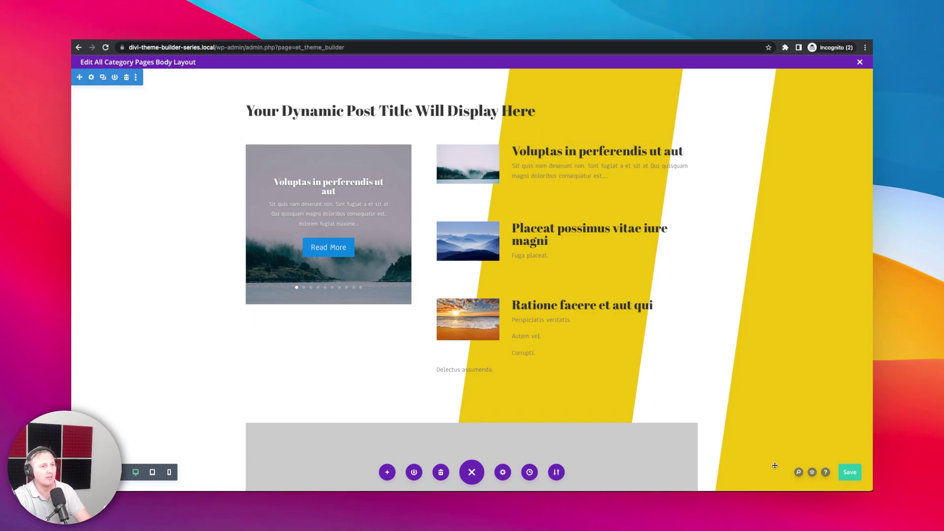
Save the category layout and scroll through the live Beach category page
{"action": "left_click", "coordinate": [850, 473]}
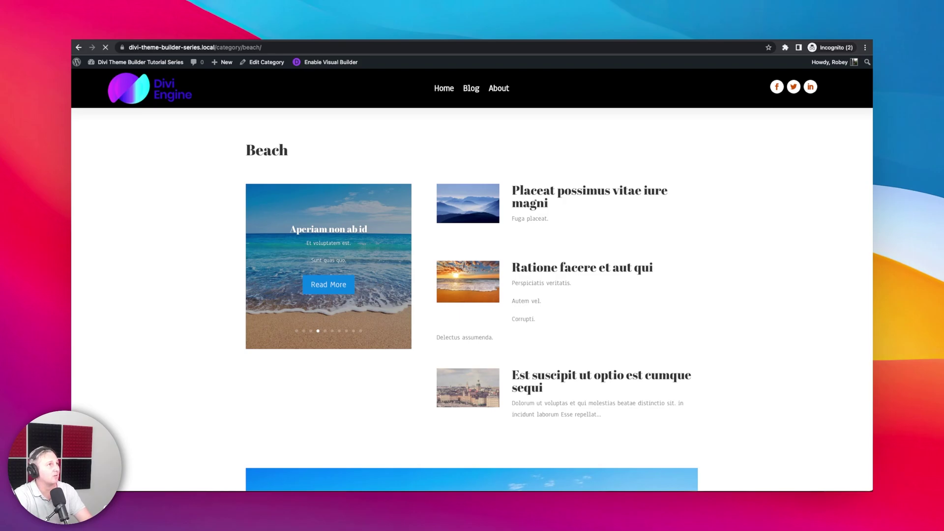
{"action": "scroll", "coordinate": [370, 211], "scroll_direction": "down", "scroll_amount": 10}
{"action": "scroll", "coordinate": [372, 241], "scroll_direction": "down", "scroll_amount": 15}
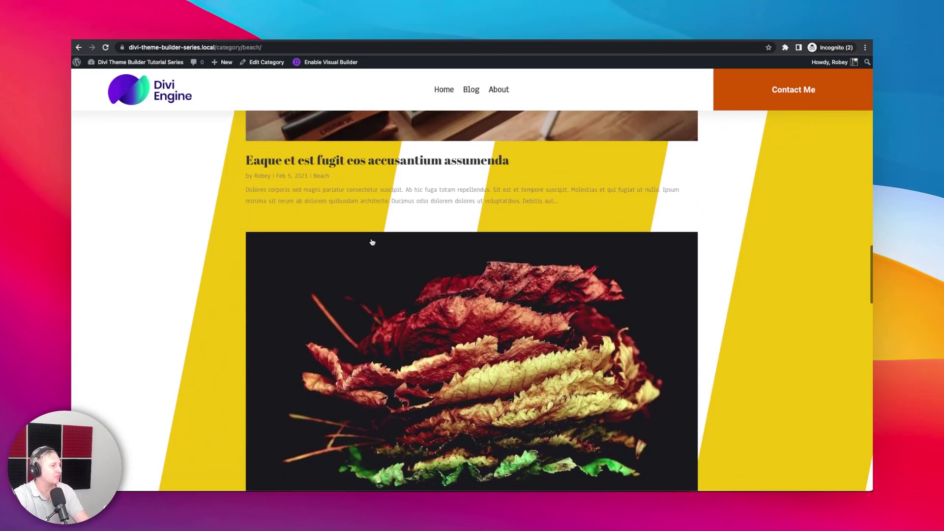
{"action": "scroll", "coordinate": [372, 242], "scroll_direction": "down", "scroll_amount": 20}
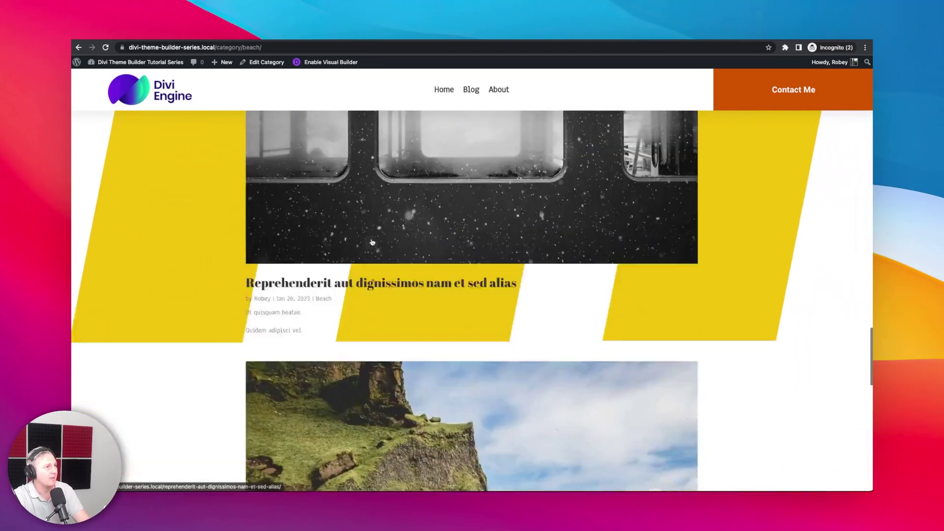
{"action": "scroll", "coordinate": [372, 242], "scroll_direction": "up", "scroll_amount": 15}
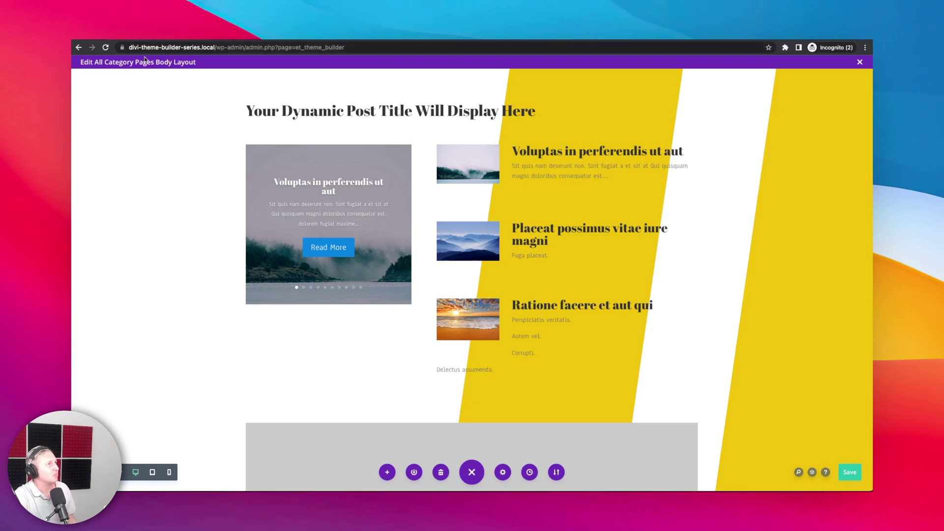
Apply the fourth Image Box Shadow preset to the side post list's thumbnails and confirm
{"action": "scroll", "coordinate": [436, 344], "scroll_direction": "down", "scroll_amount": 5}
{"action": "scroll", "coordinate": [437, 356], "scroll_direction": "up", "scroll_amount": 5}
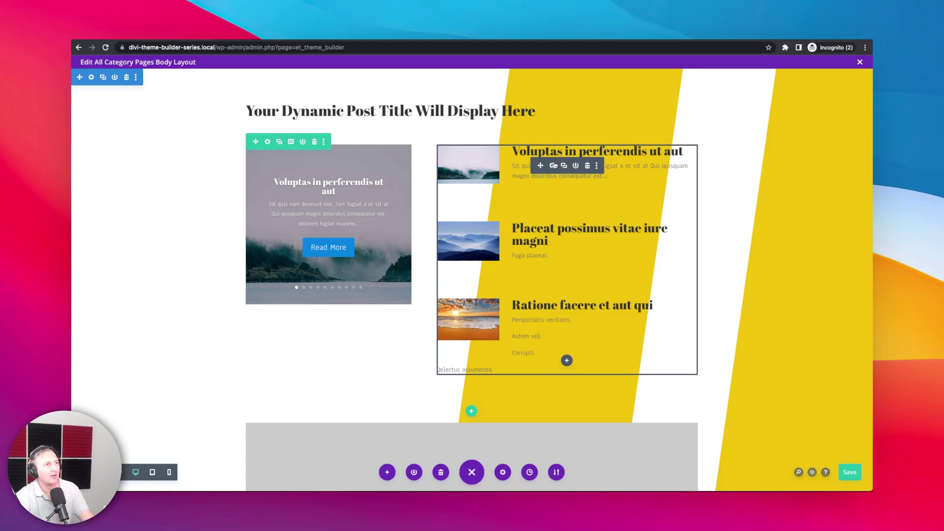
{"action": "left_click", "coordinate": [553, 165]}
{"action": "left_click", "coordinate": [147, 116]}
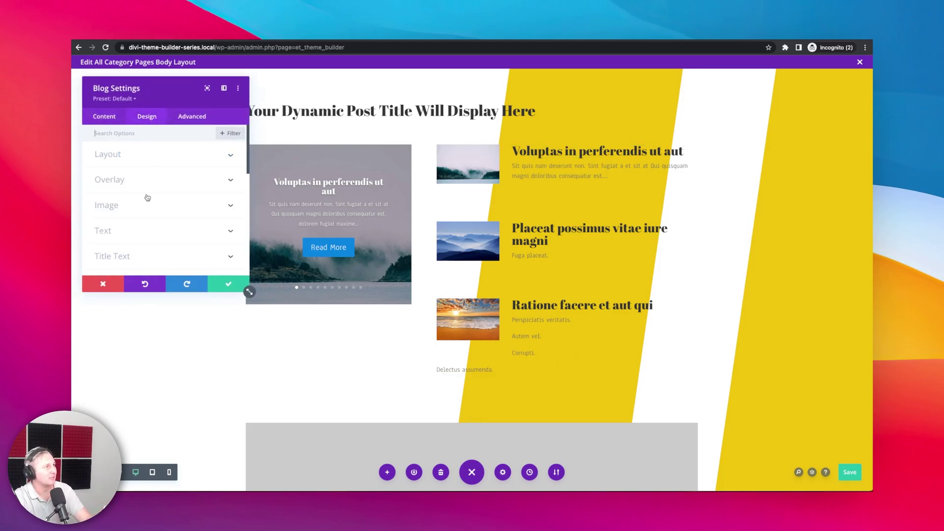
{"action": "left_click", "coordinate": [139, 212]}
{"action": "scroll", "coordinate": [148, 231], "scroll_direction": "down", "scroll_amount": 6}
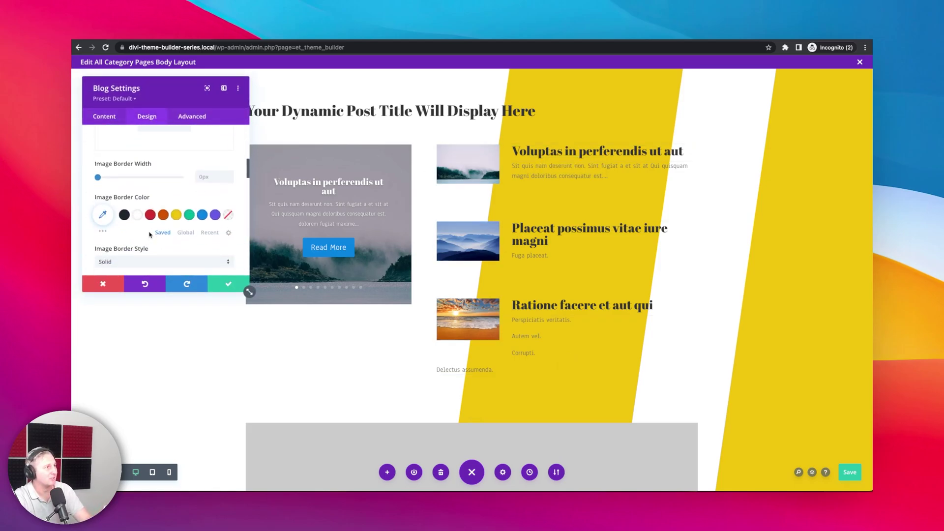
{"action": "left_click", "coordinate": [219, 176]}
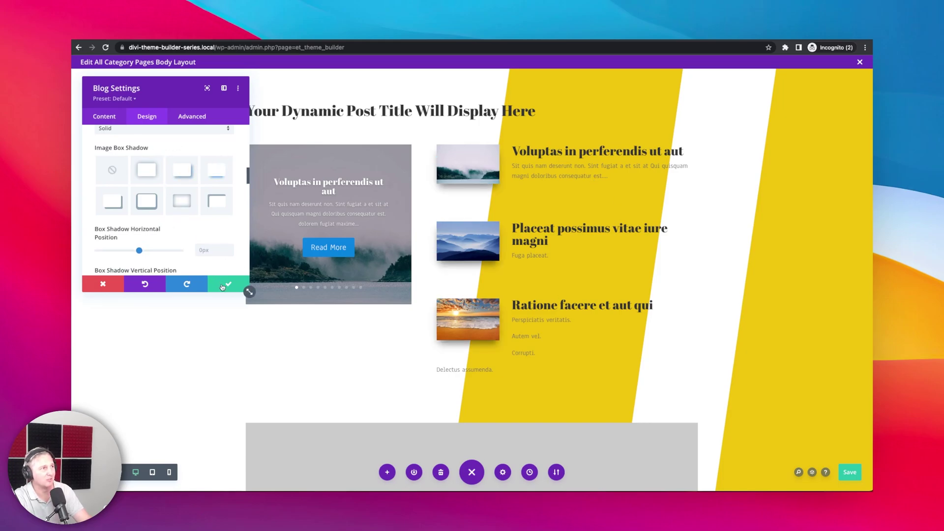
{"action": "left_click", "coordinate": [227, 284]}
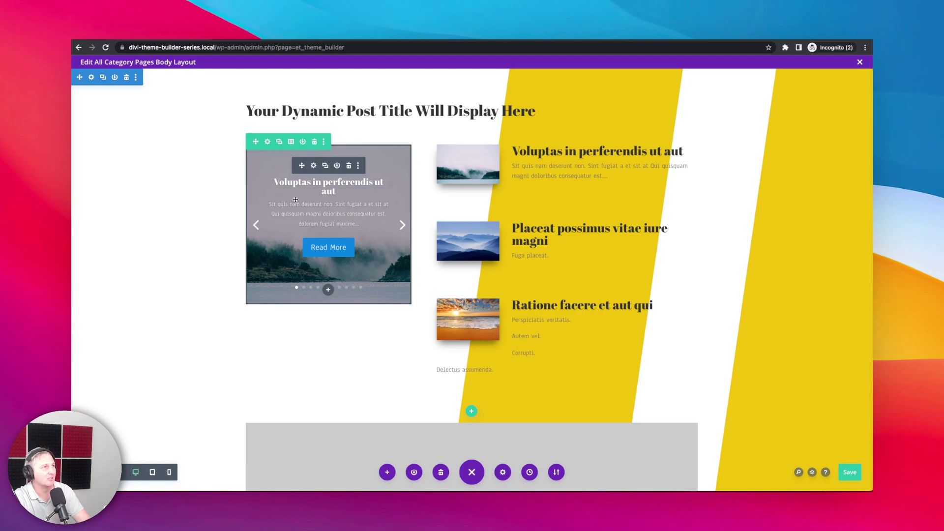
Round all of the Post Slider's corners to 25px
{"action": "left_click", "coordinate": [313, 166]}
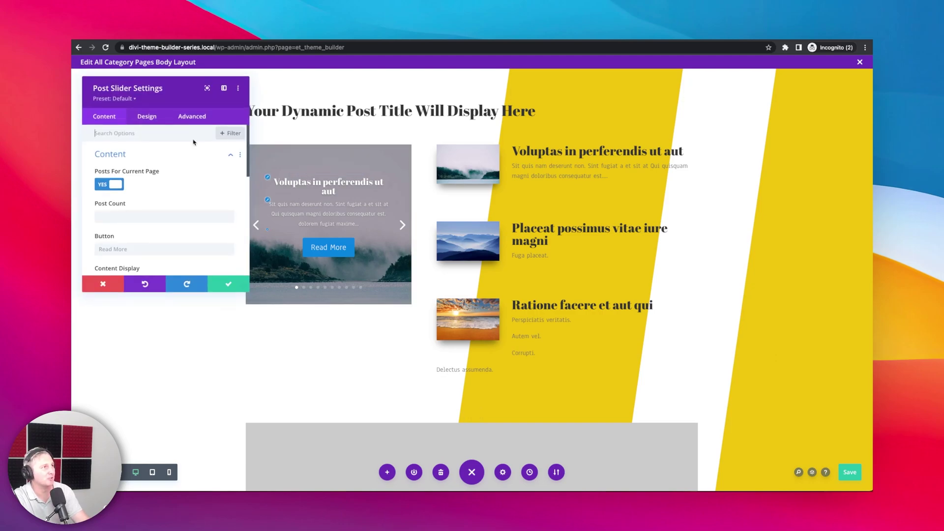
{"action": "left_click", "coordinate": [141, 121]}
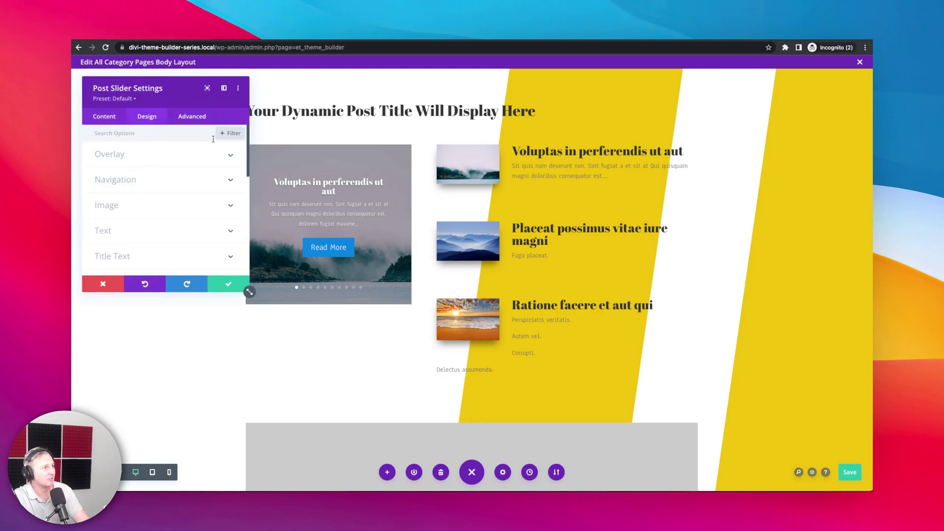
{"action": "scroll", "coordinate": [122, 204], "scroll_direction": "down", "scroll_amount": 3}
{"action": "scroll", "coordinate": [121, 246], "scroll_direction": "down", "scroll_amount": 5}
{"action": "left_click", "coordinate": [118, 204]}
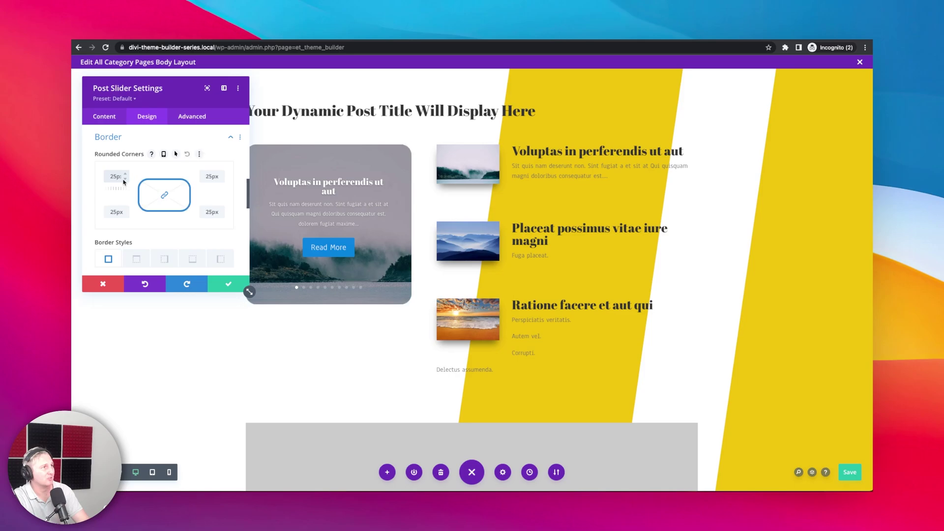
{"action": "left_click", "coordinate": [169, 218]}
Give the Post Slider the fourth Box Shadow preset, confirm, and save the layout
{"action": "scroll", "coordinate": [169, 219], "scroll_direction": "down", "scroll_amount": 6}
{"action": "scroll", "coordinate": [165, 231], "scroll_direction": "up", "scroll_amount": 3}
{"action": "left_click", "coordinate": [162, 236]}
{"action": "left_click", "coordinate": [212, 176]}
{"action": "left_click", "coordinate": [228, 284]}
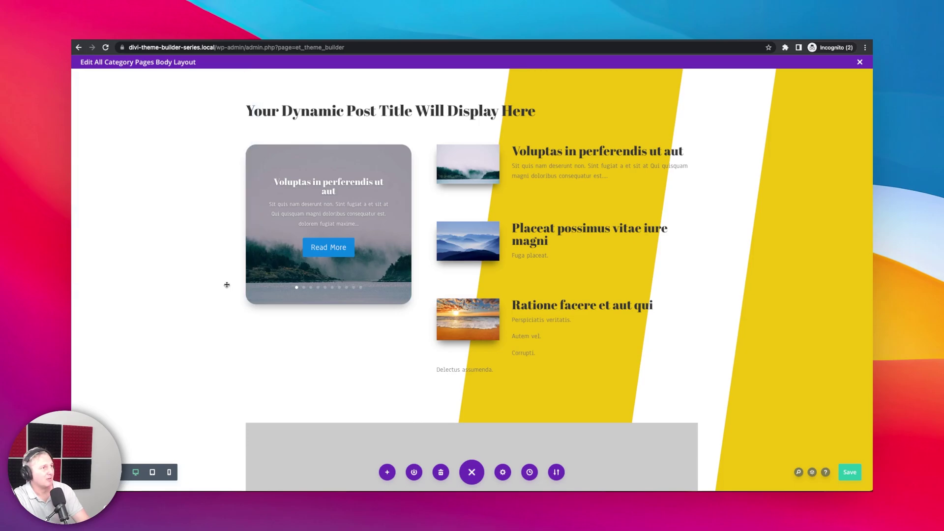
{"action": "left_click", "coordinate": [849, 473]}
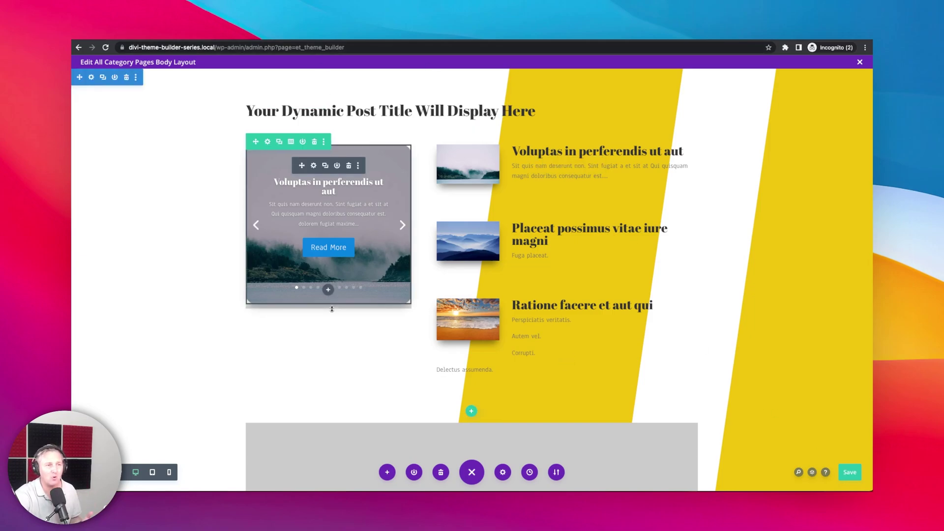
Change the lower Blog module's layout from Fullwidth to Grid, confirm, and save the layout
{"action": "scroll", "coordinate": [275, 268], "scroll_direction": "down", "scroll_amount": 10}
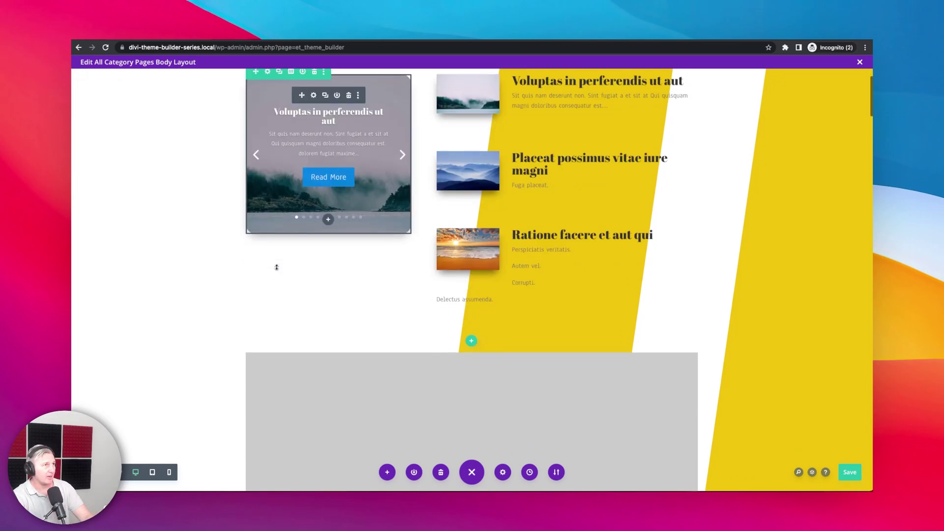
{"action": "scroll", "coordinate": [277, 270], "scroll_direction": "up", "scroll_amount": 15}
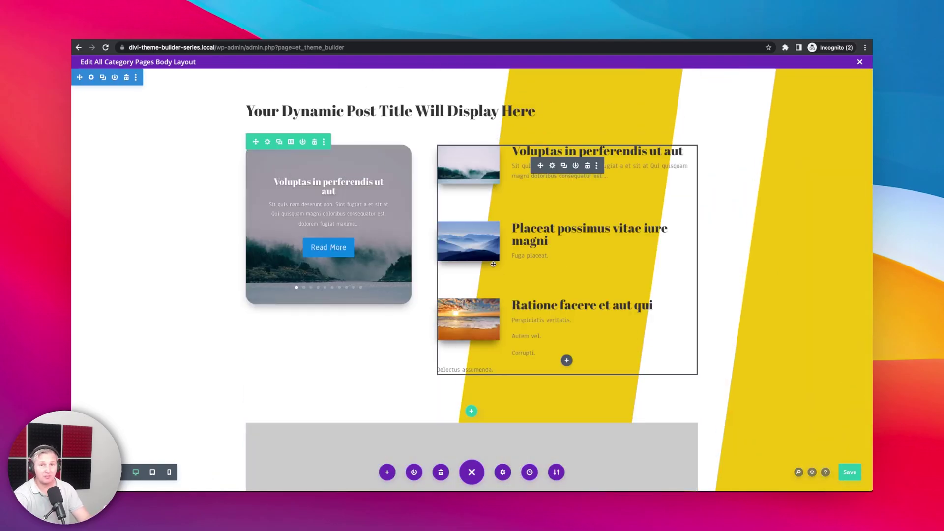
{"action": "scroll", "coordinate": [493, 264], "scroll_direction": "down", "scroll_amount": 3}
{"action": "scroll", "coordinate": [492, 263], "scroll_direction": "up", "scroll_amount": 3}
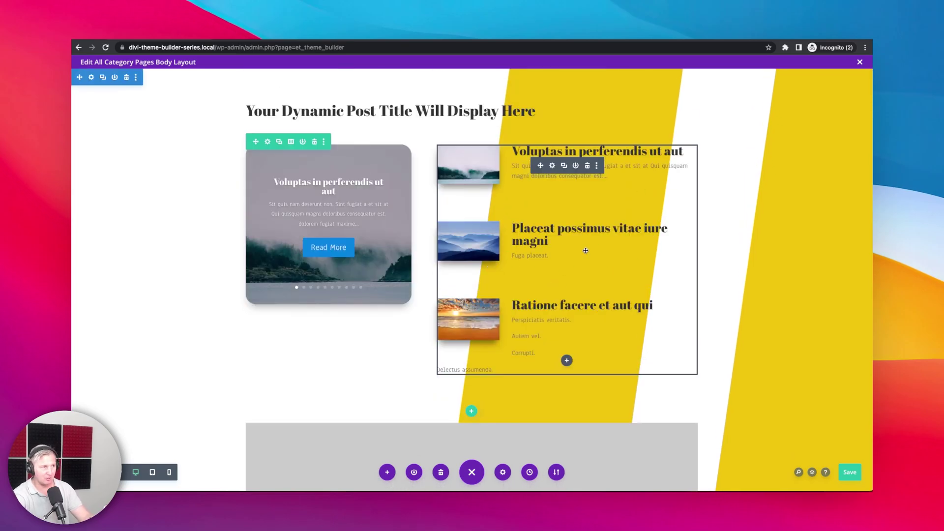
{"action": "scroll", "coordinate": [634, 263], "scroll_direction": "down", "scroll_amount": 6}
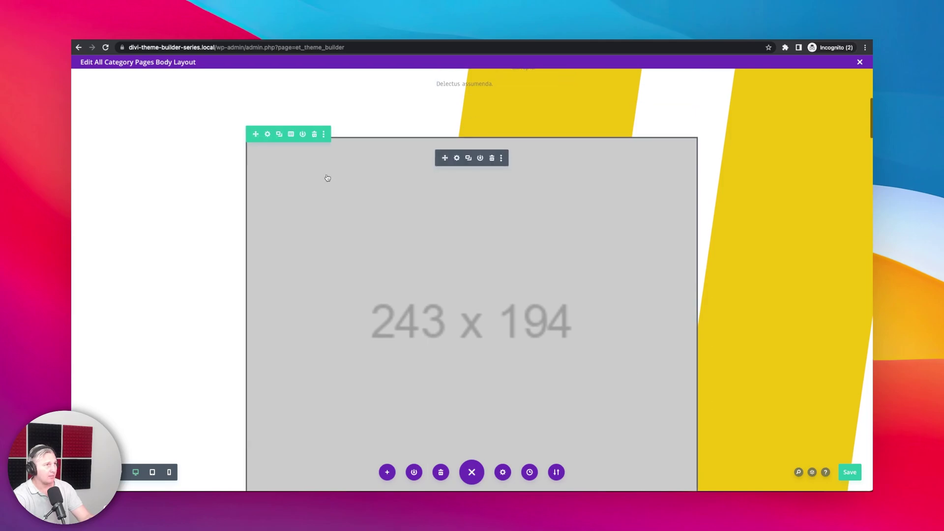
{"action": "left_click", "coordinate": [457, 158]}
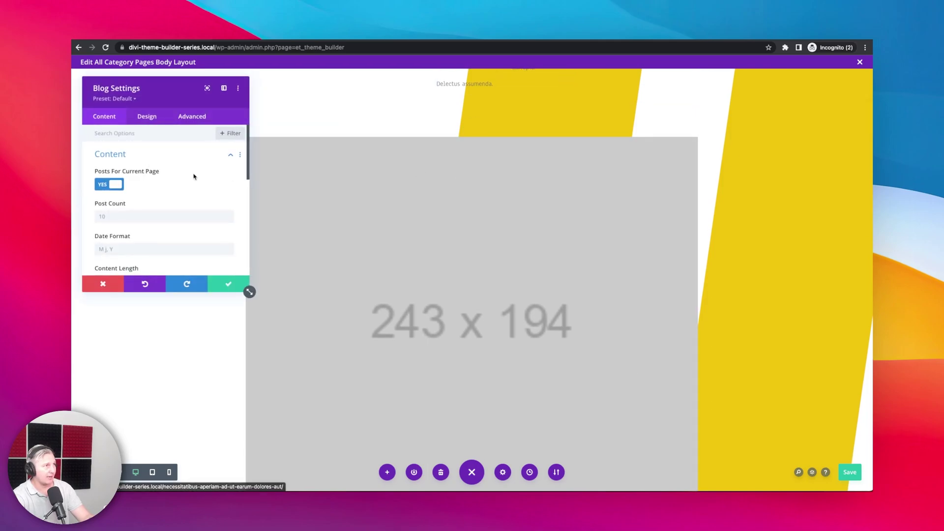
{"action": "left_click", "coordinate": [147, 120]}
{"action": "left_click", "coordinate": [136, 154]}
{"action": "left_click", "coordinate": [125, 190]}
{"action": "left_click", "coordinate": [123, 206]}
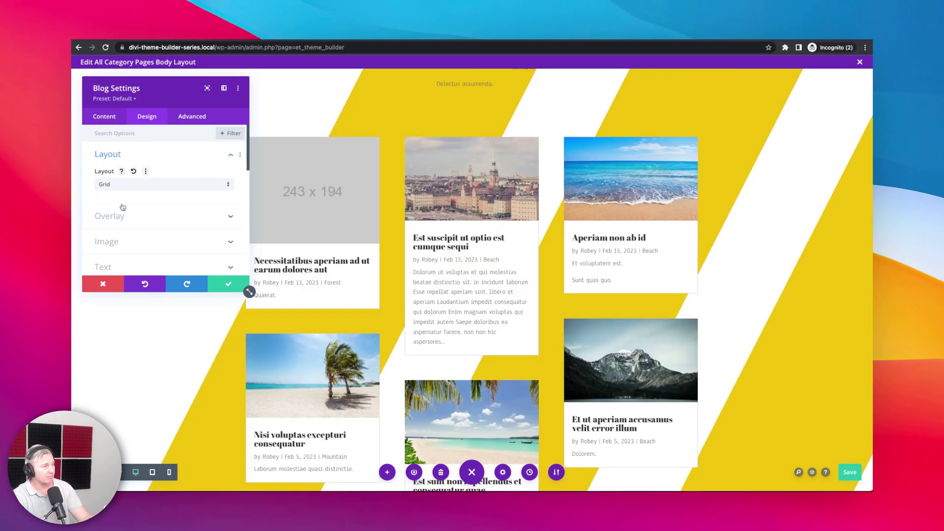
{"action": "left_click", "coordinate": [220, 289]}
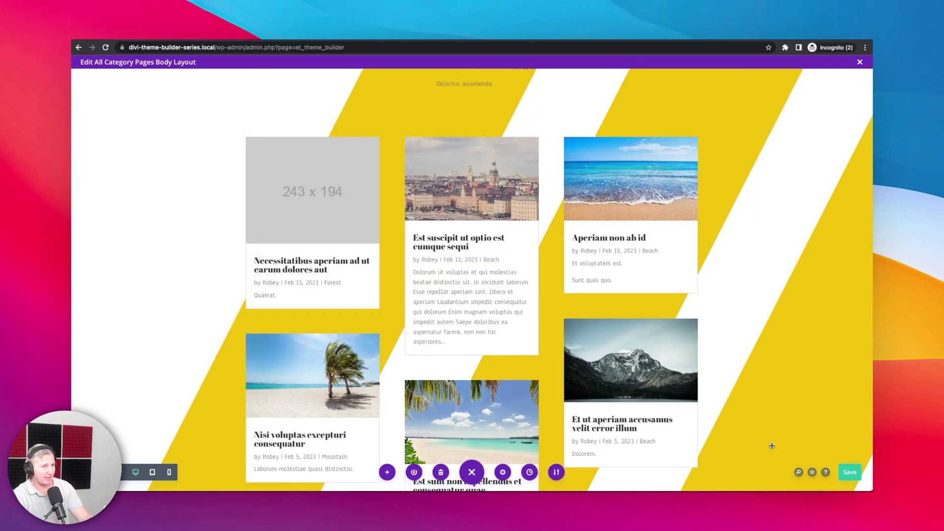
{"action": "left_click", "coordinate": [852, 472]}
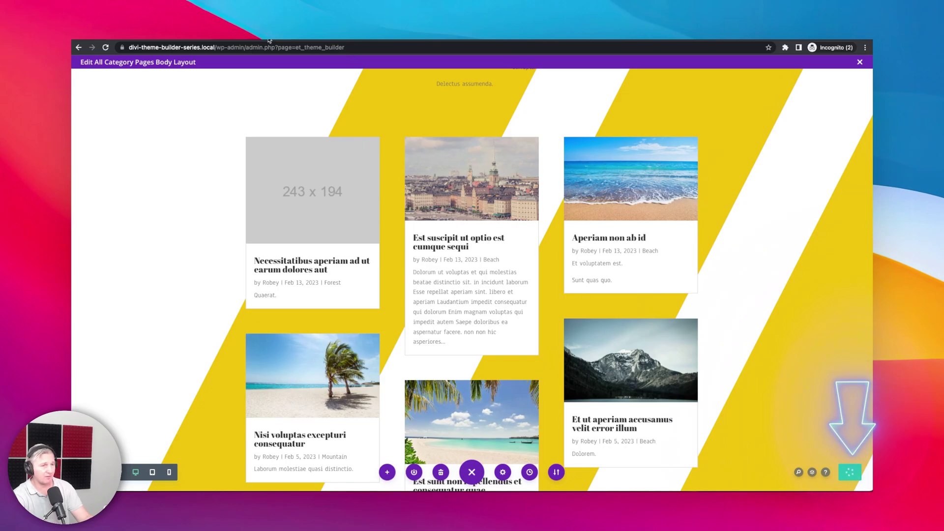
Load the live category/beach page and scroll through the slider, side list and post grid
{"action": "key", "text": "super+bracketleft"}
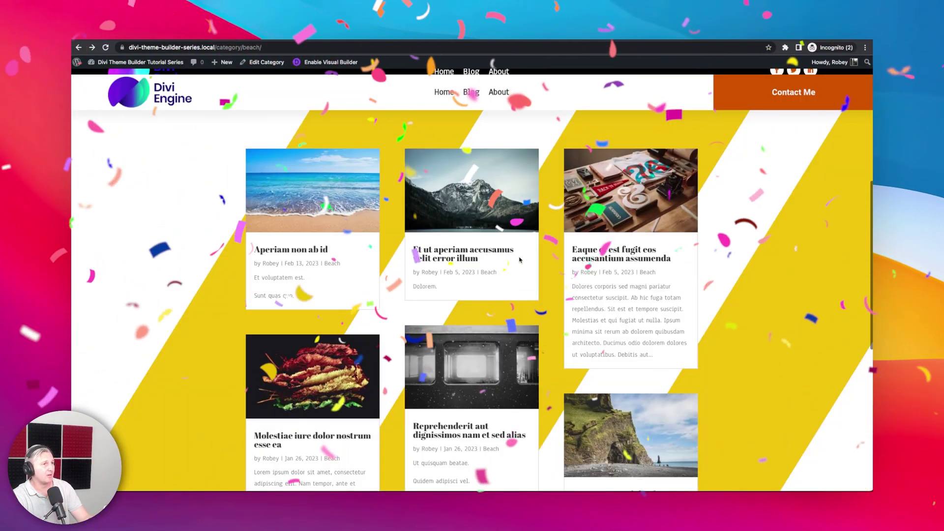
{"action": "scroll", "coordinate": [503, 317], "scroll_direction": "up", "scroll_amount": 10}
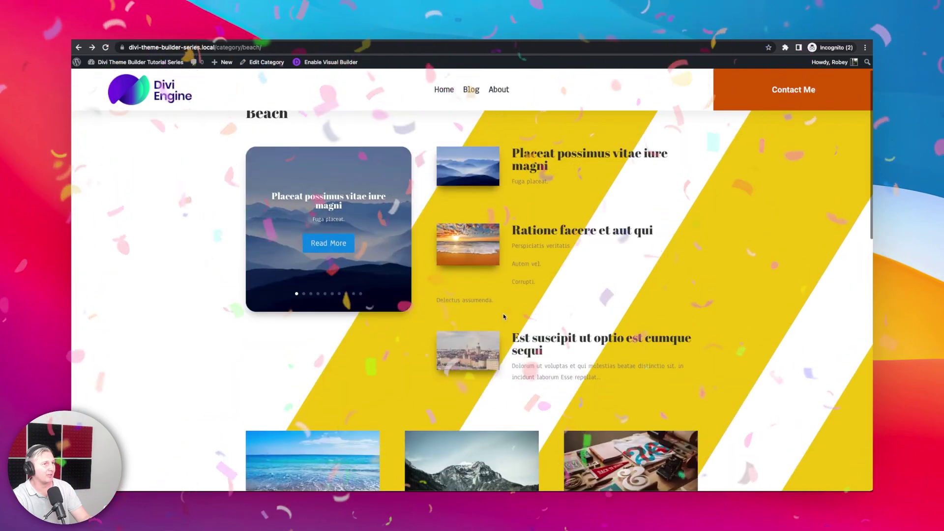
{"action": "scroll", "coordinate": [503, 317], "scroll_direction": "down", "scroll_amount": 5}
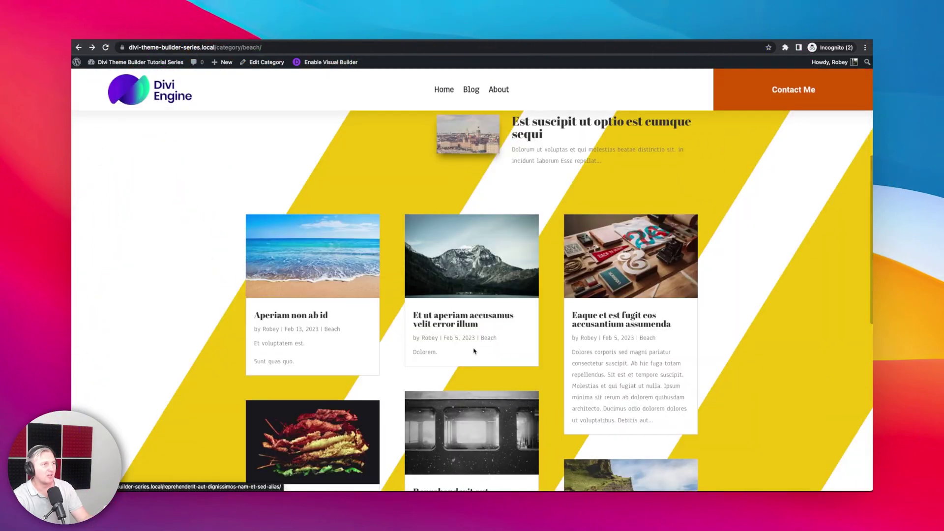
{"action": "scroll", "coordinate": [480, 362], "scroll_direction": "down", "scroll_amount": 5}
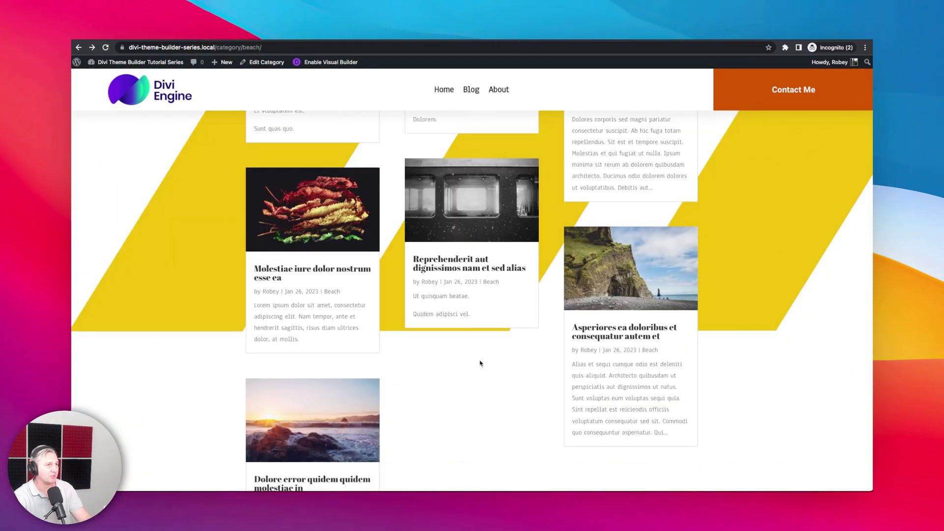
{"action": "scroll", "coordinate": [480, 363], "scroll_direction": "down", "scroll_amount": 4}
{"action": "scroll", "coordinate": [480, 363], "scroll_direction": "up", "scroll_amount": 10}
{"action": "scroll", "coordinate": [481, 363], "scroll_direction": "up", "scroll_amount": 2}
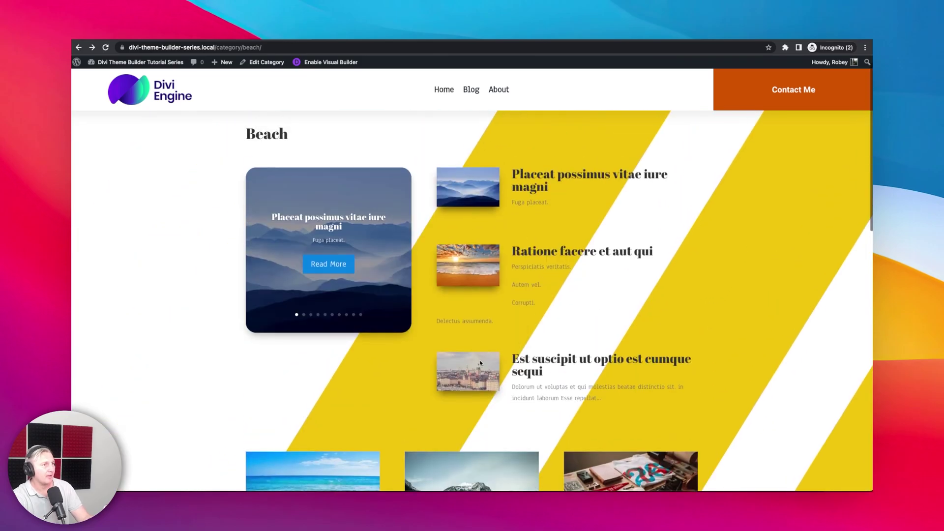